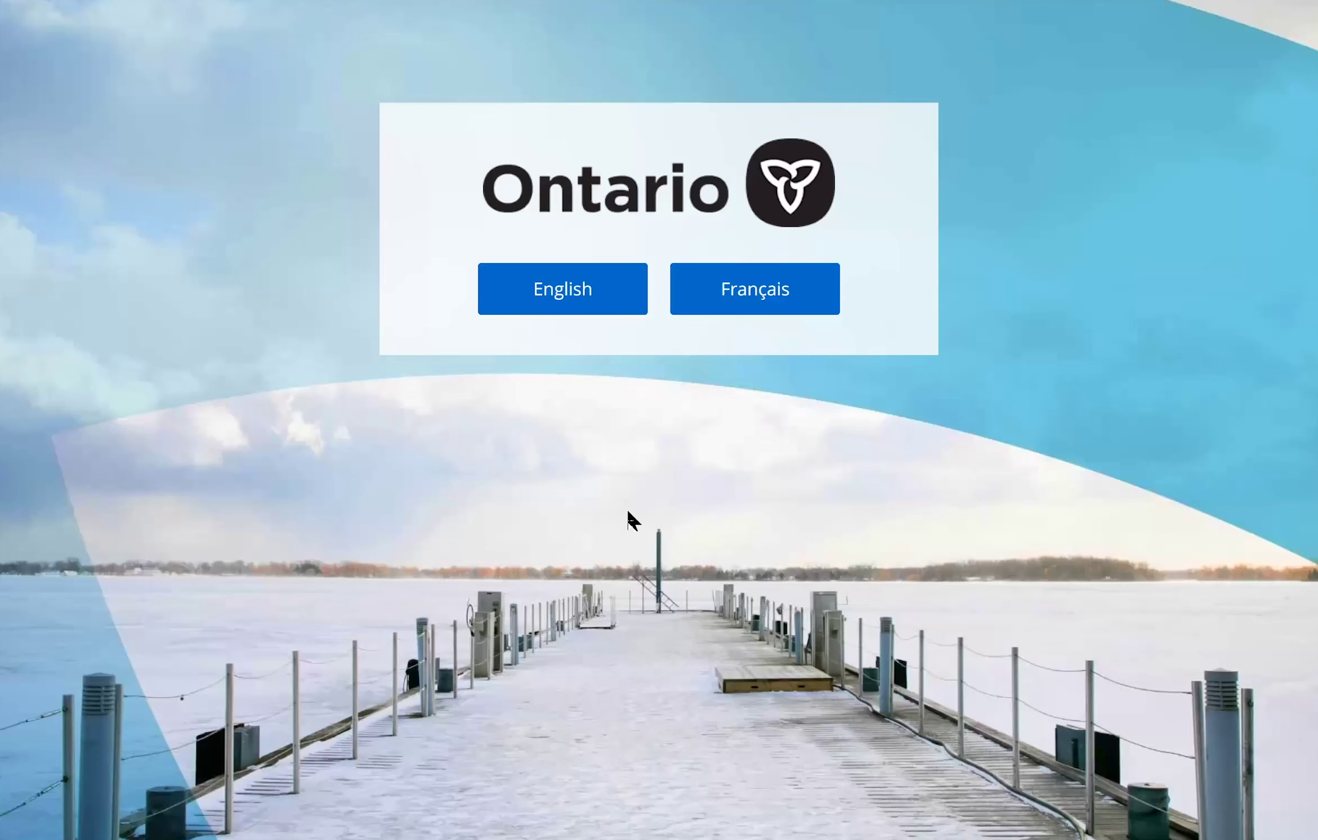
Choose English on the Ontario.ca language page.
click(586, 308)
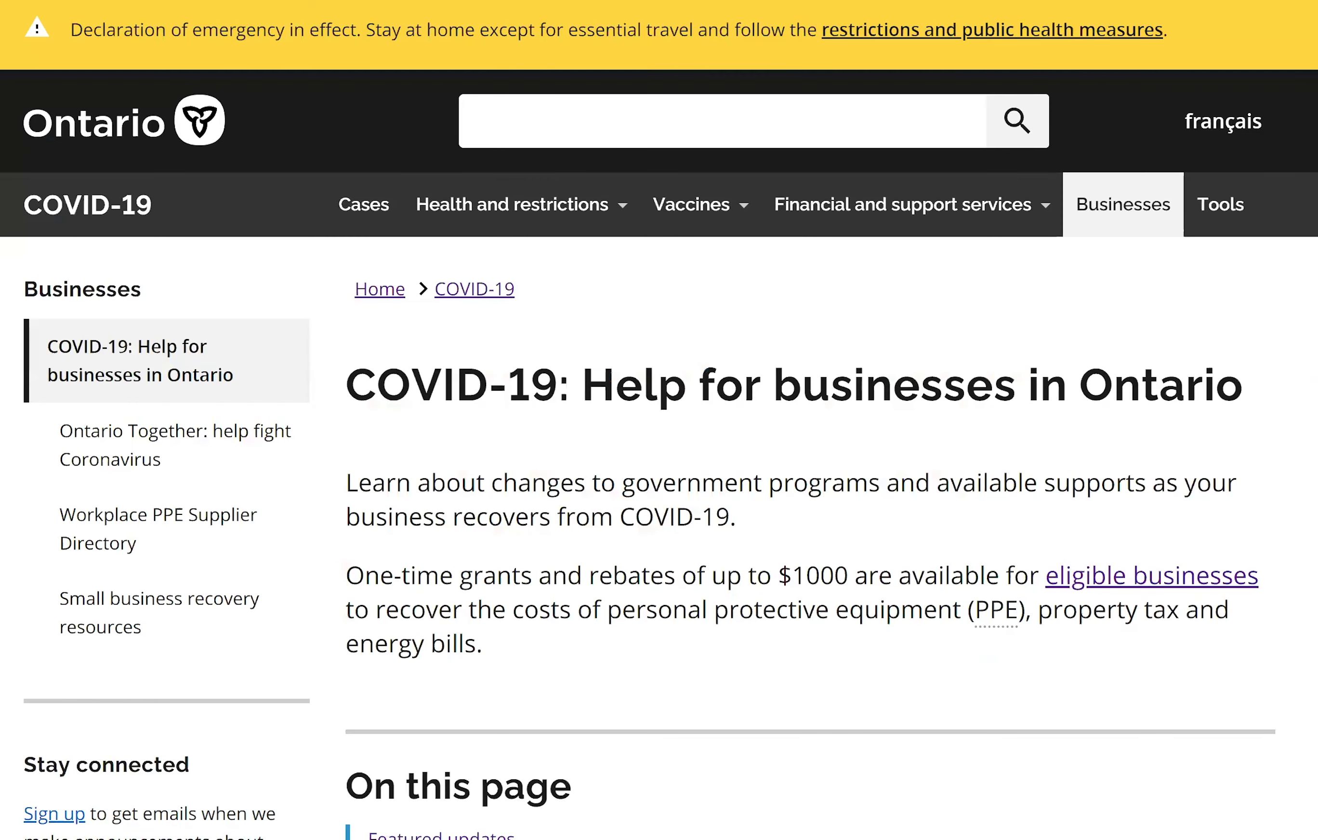
Scroll through the Featured updates on the COVID-19 business help page.
scroll(659, 421, down, 6)
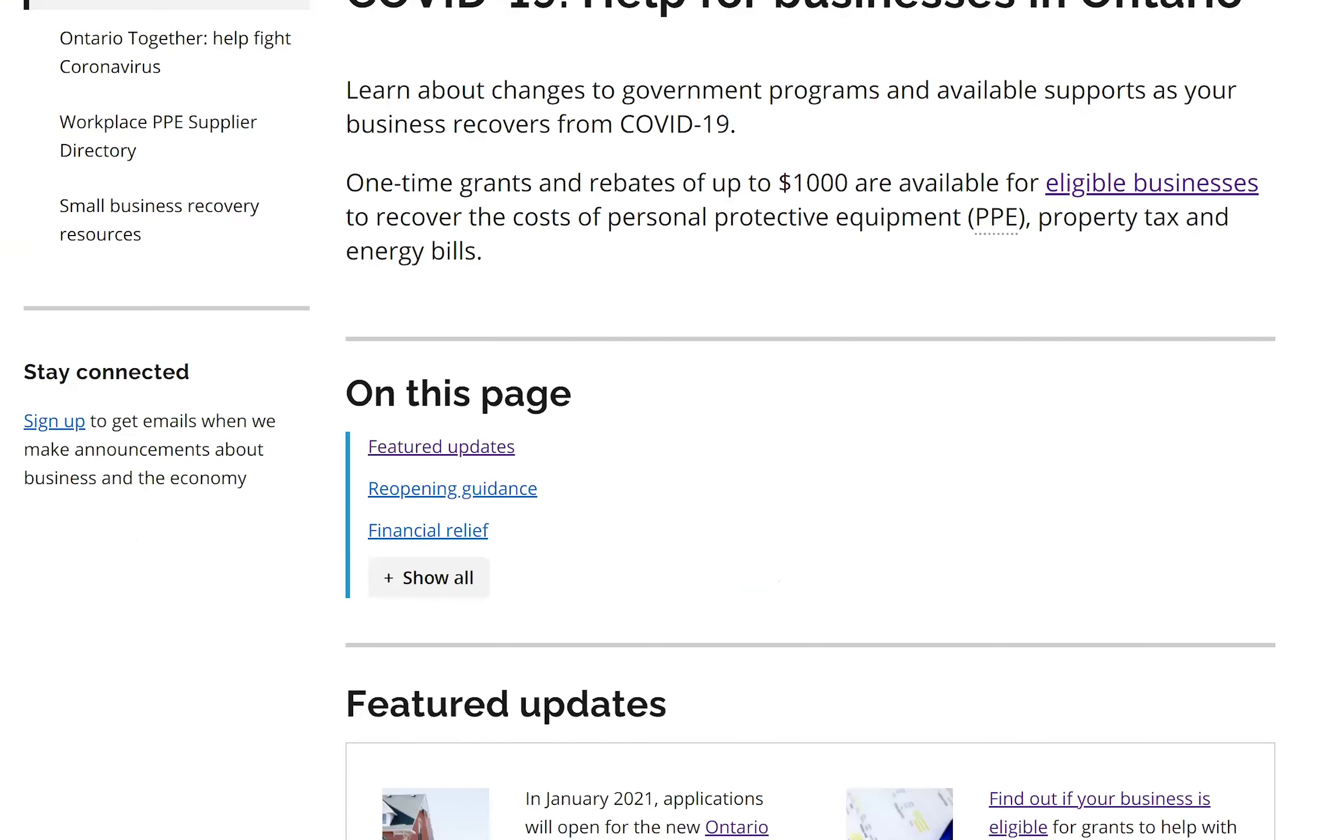
scroll(659, 421, down, 5)
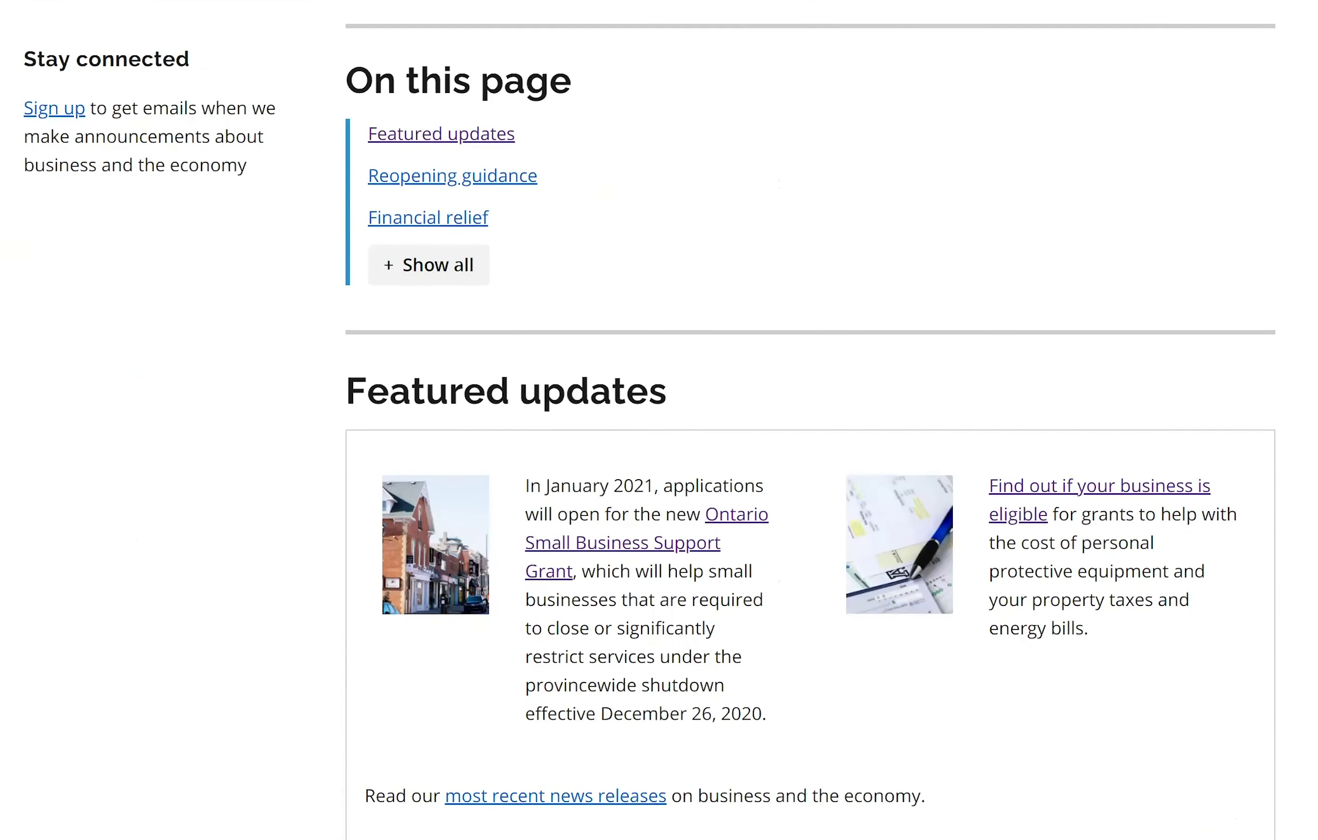
scroll(659, 421, down, 2)
scroll(659, 420, down, 1)
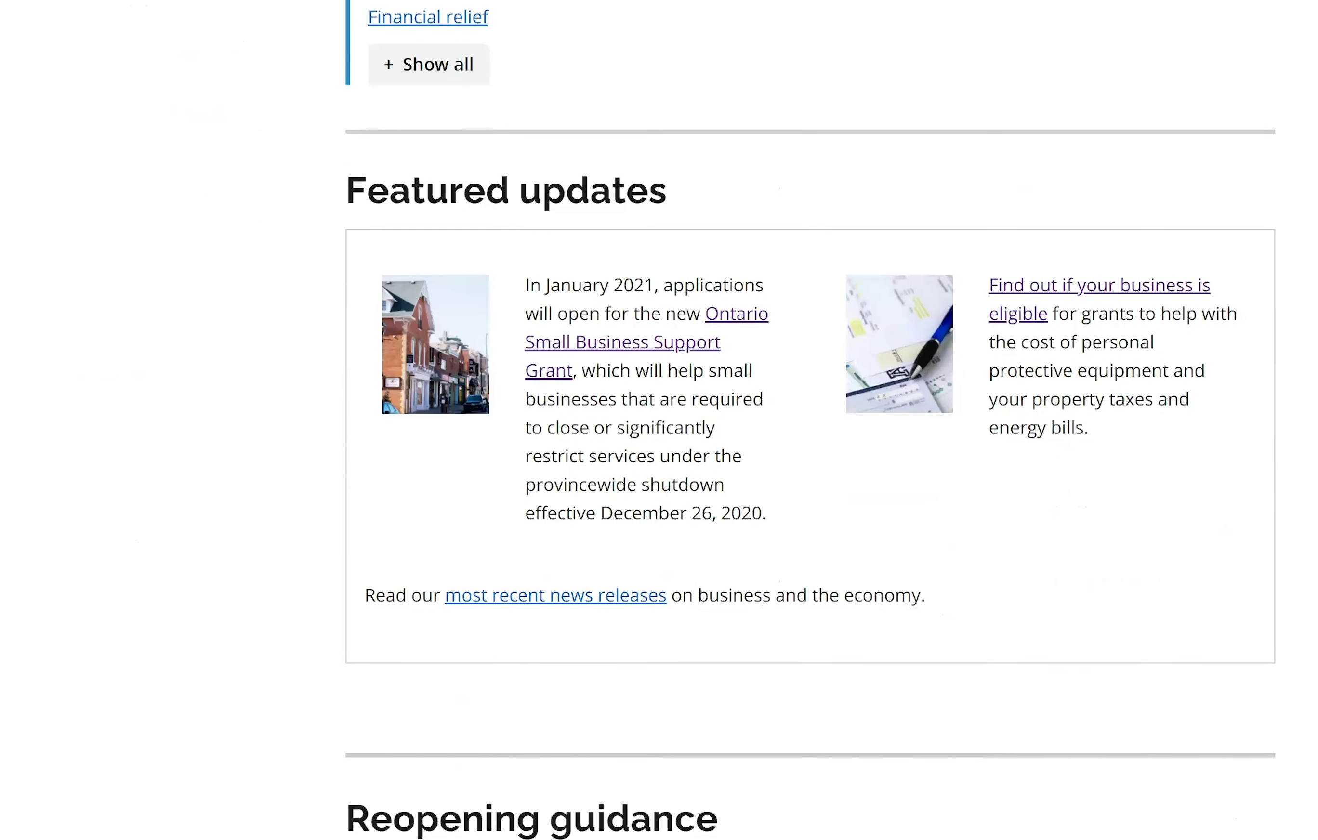
scroll(659, 420, up, 6)
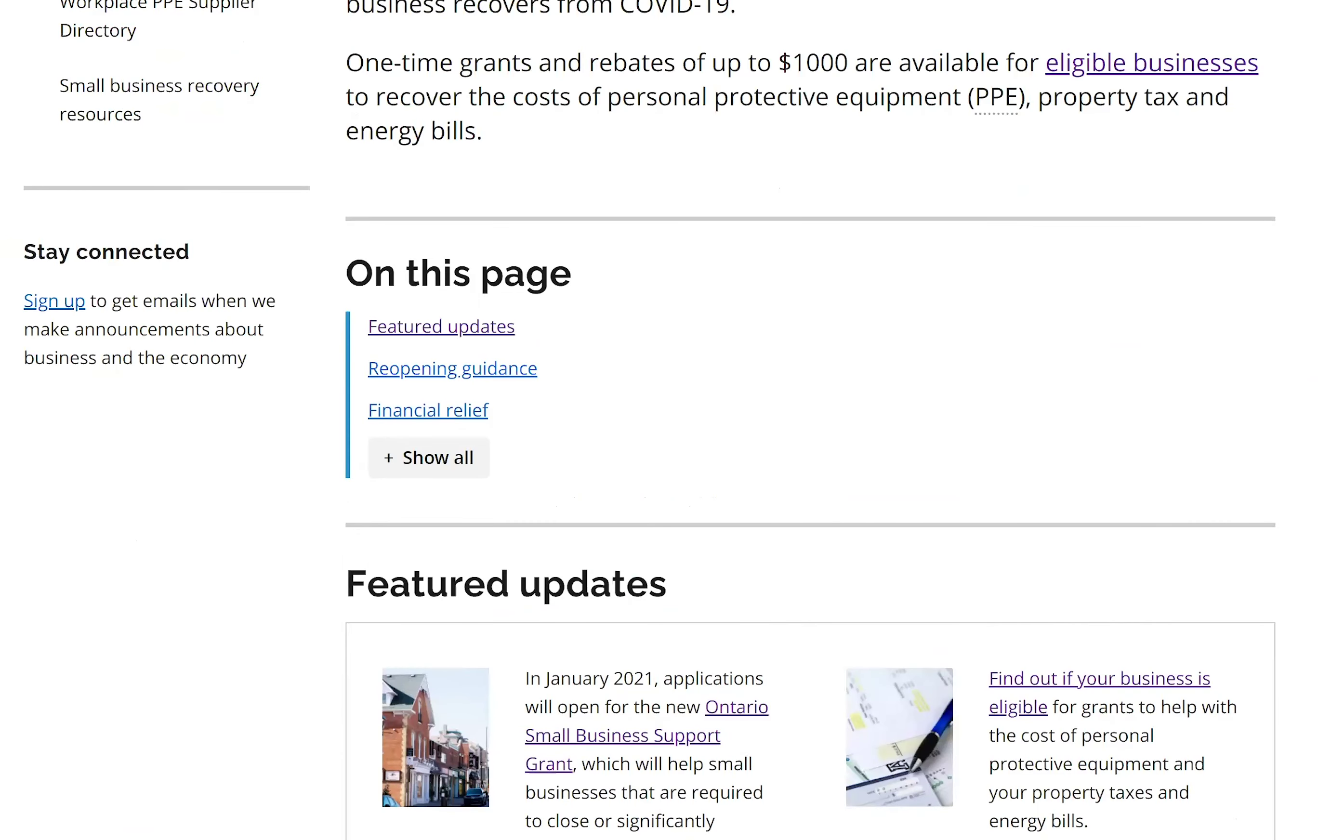
scroll(659, 421, up, 3)
scroll(659, 421, up, 2)
scroll(659, 421, down, 1)
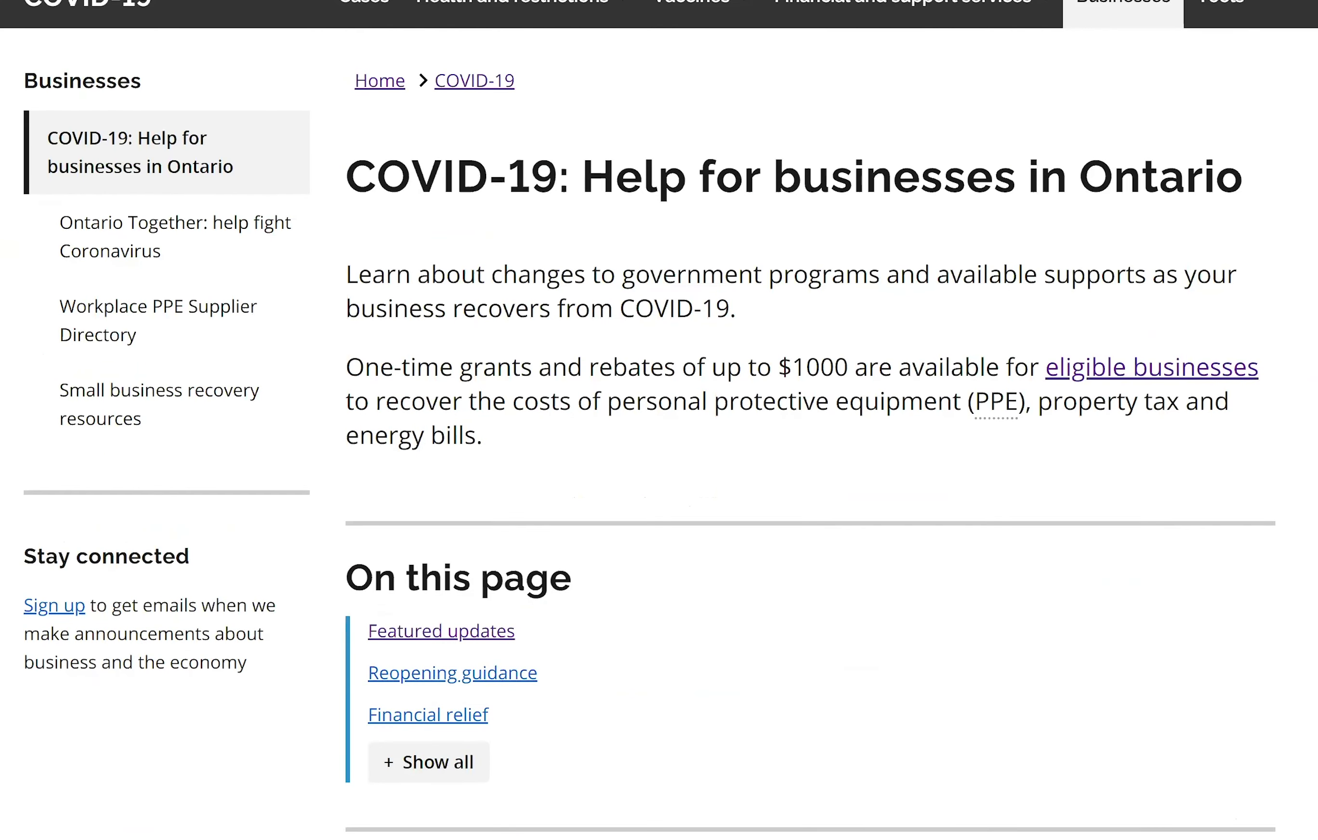
scroll(659, 420, down, 4)
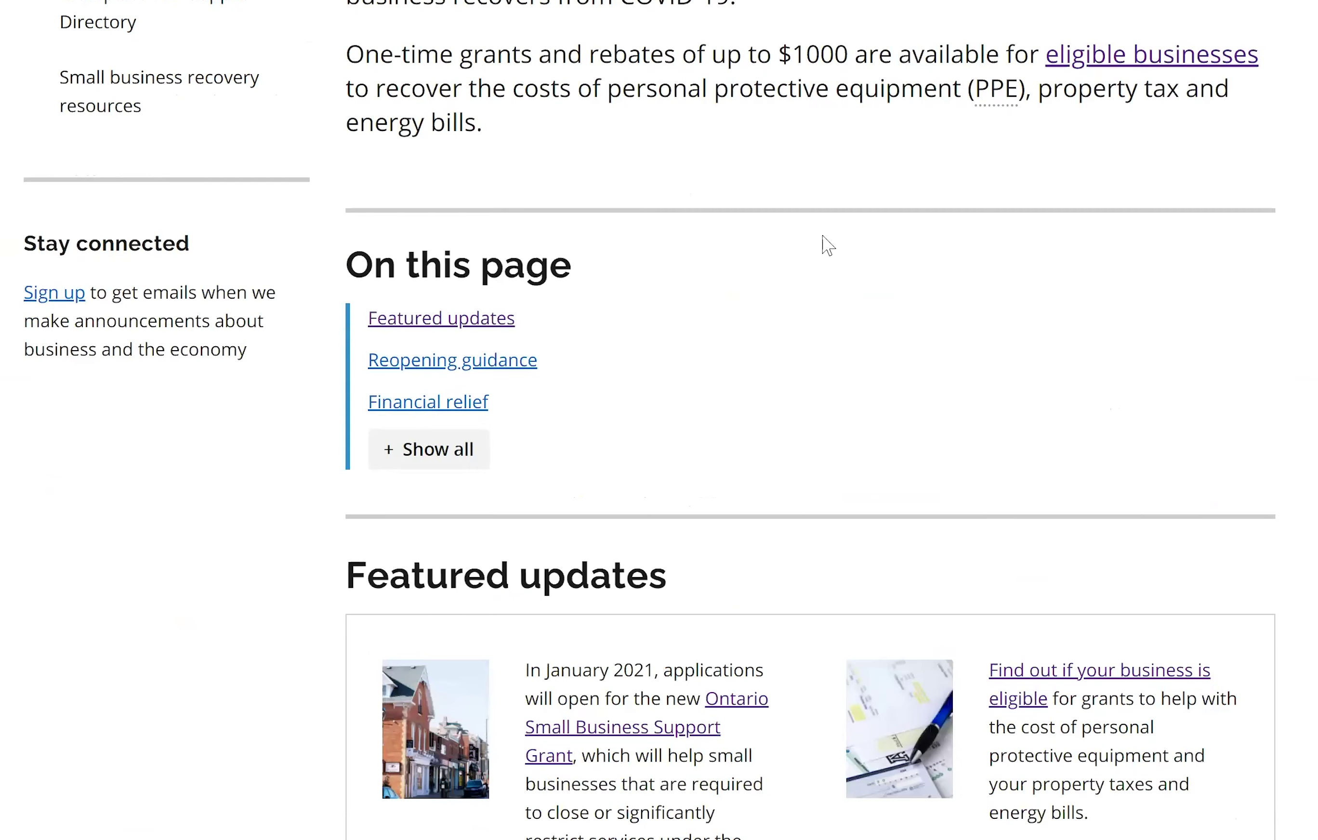
scroll(674, 470, down, 3)
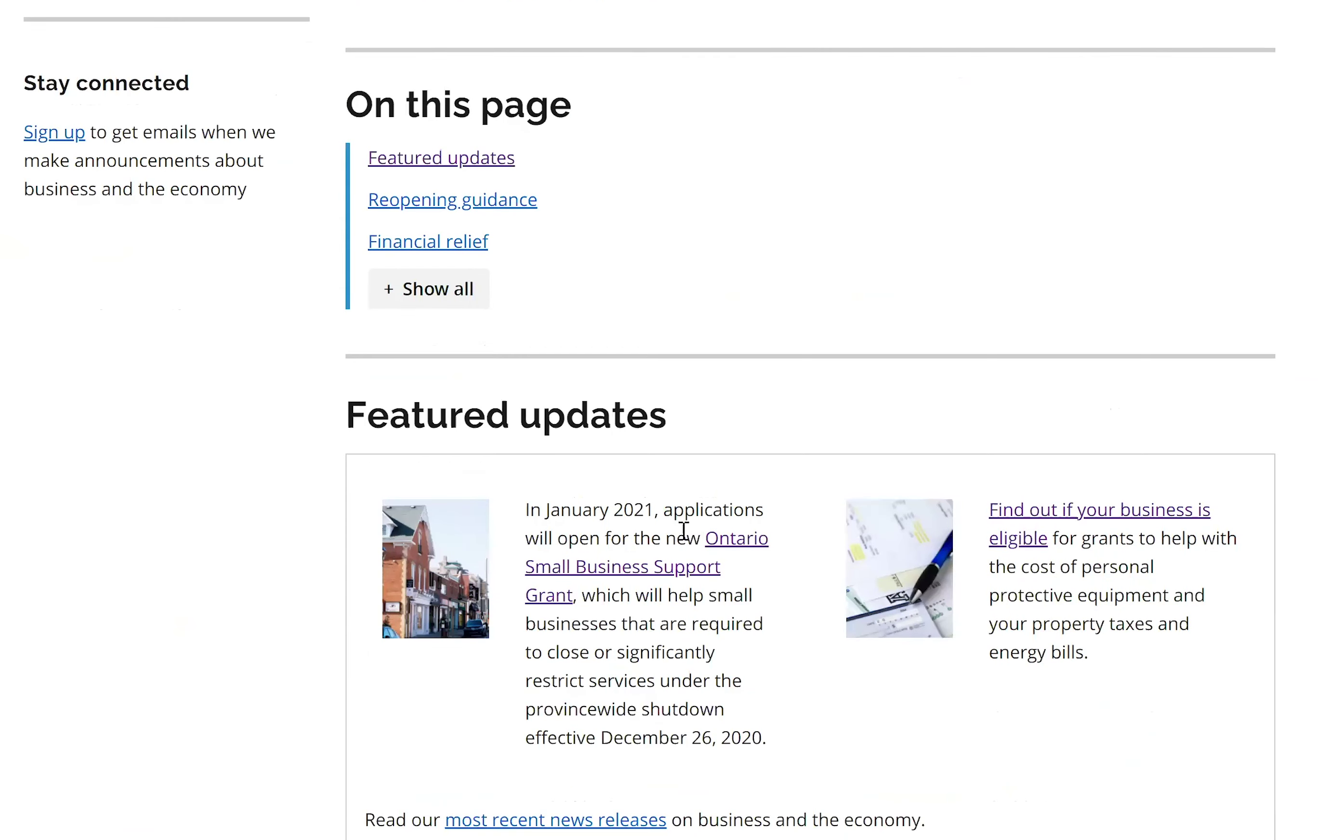
Open the Ontario Small Business Support Grant details and read through its Eligibility section.
click(722, 553)
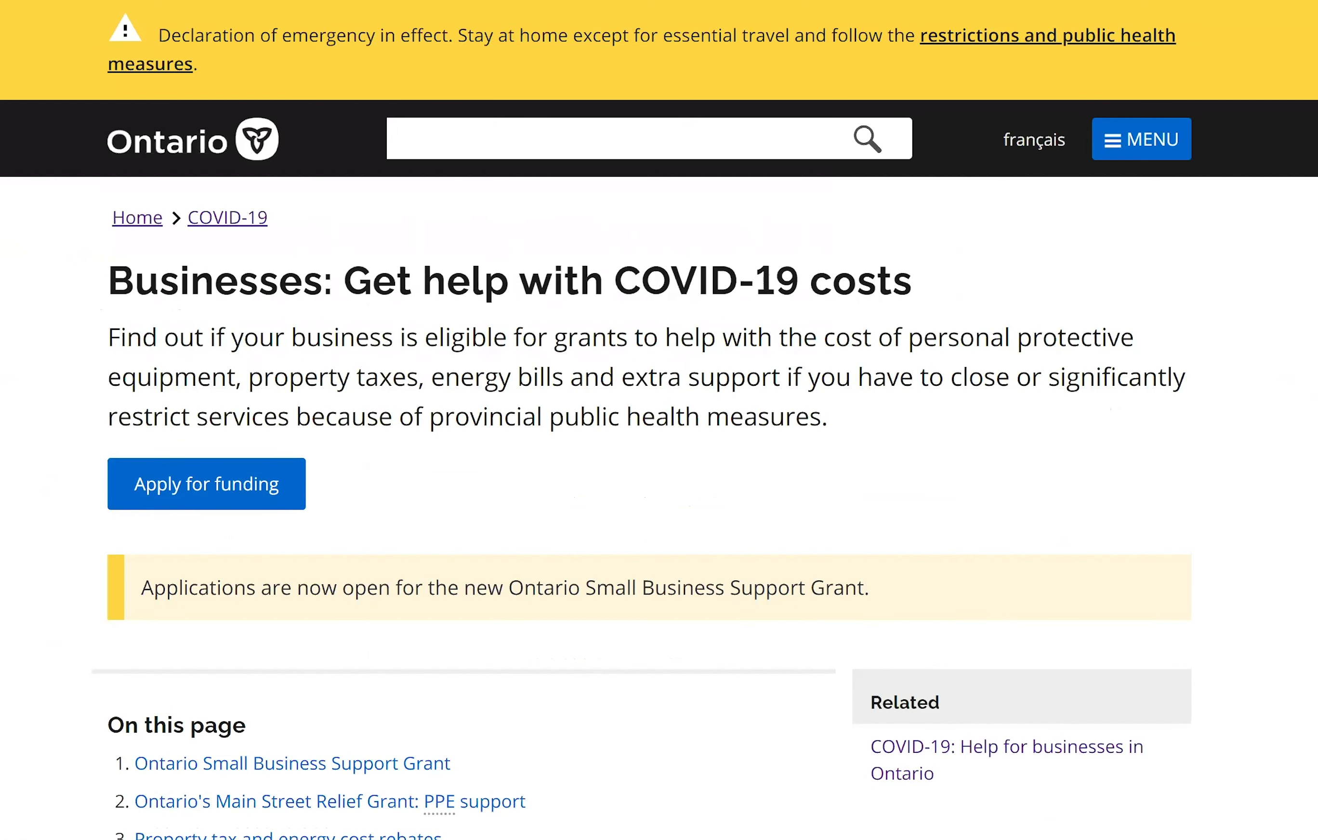
scroll(555, 494, down, 4)
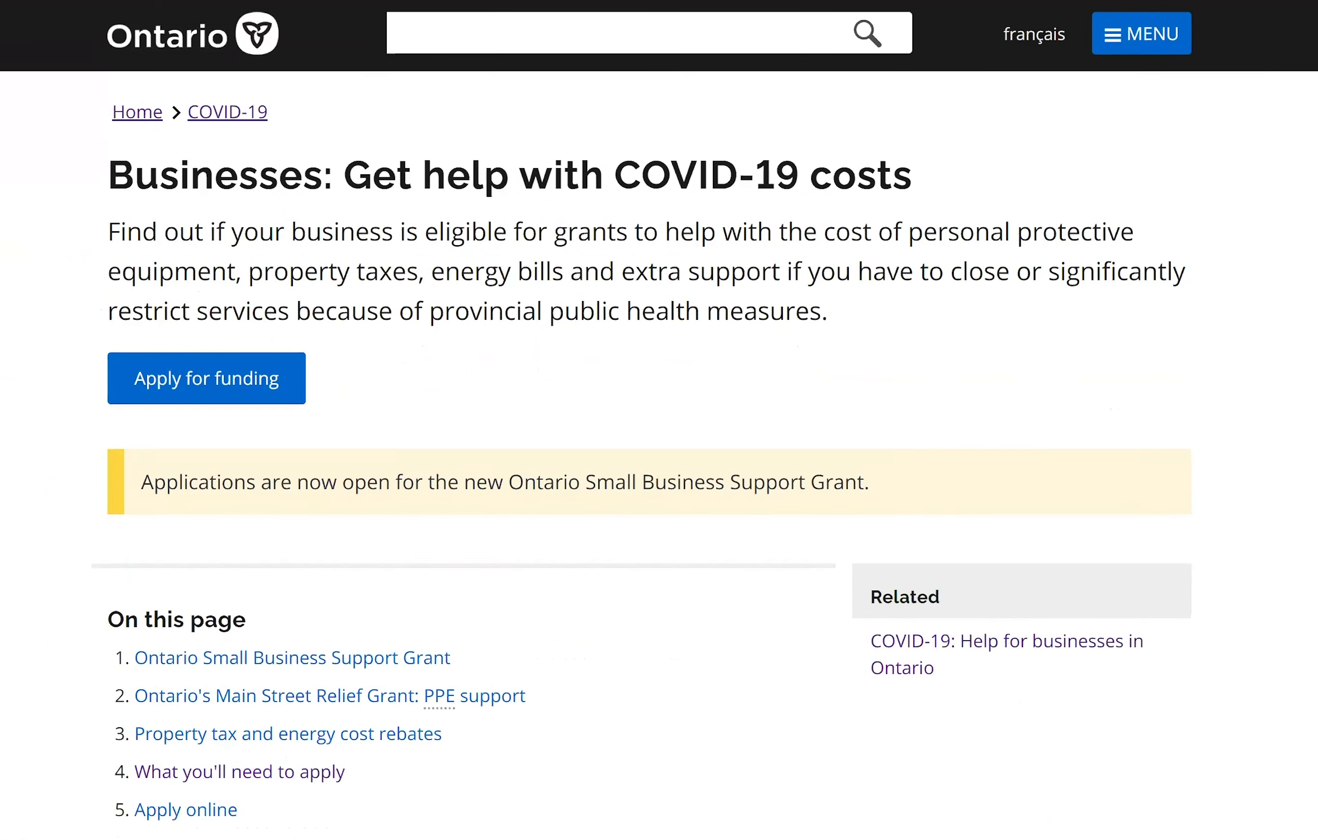
scroll(555, 493, down, 2)
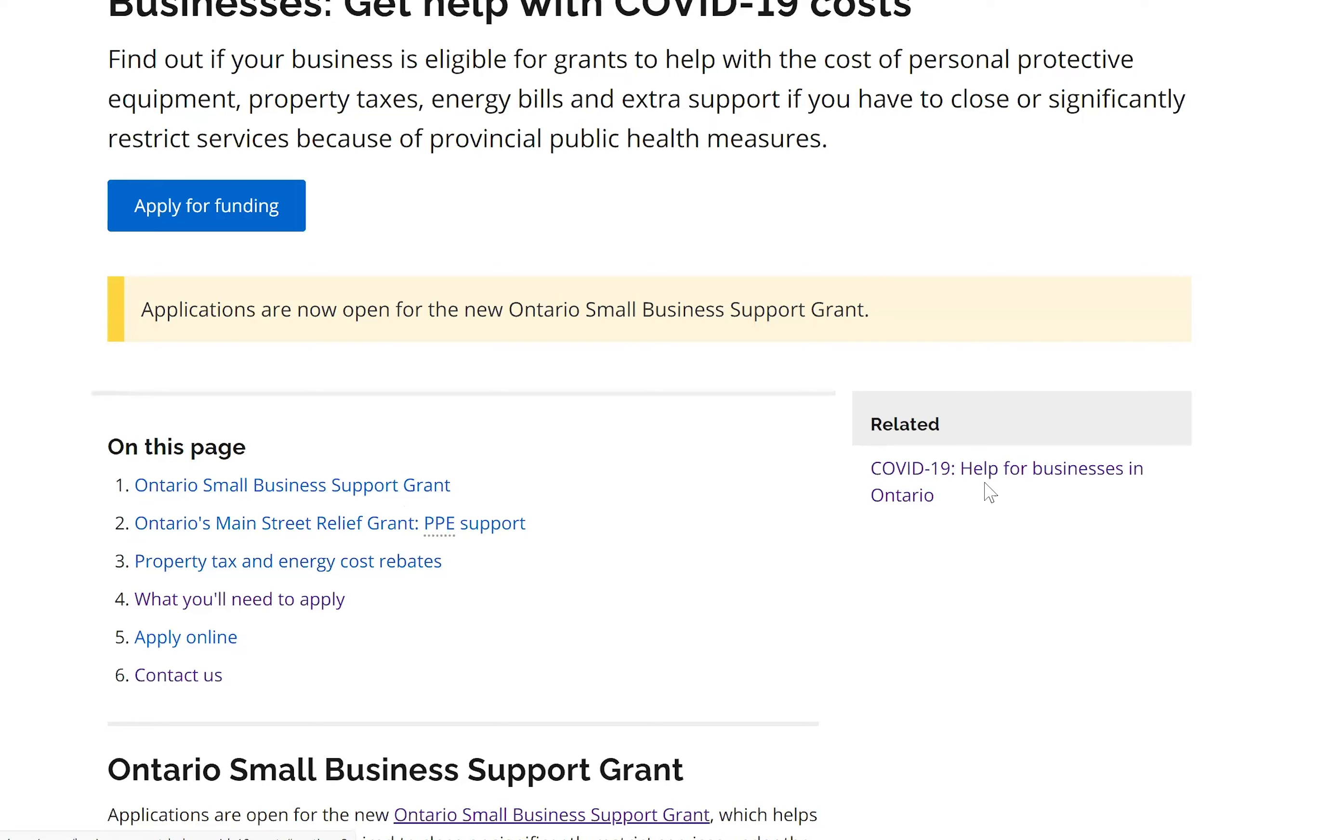
scroll(659, 420, down, 1)
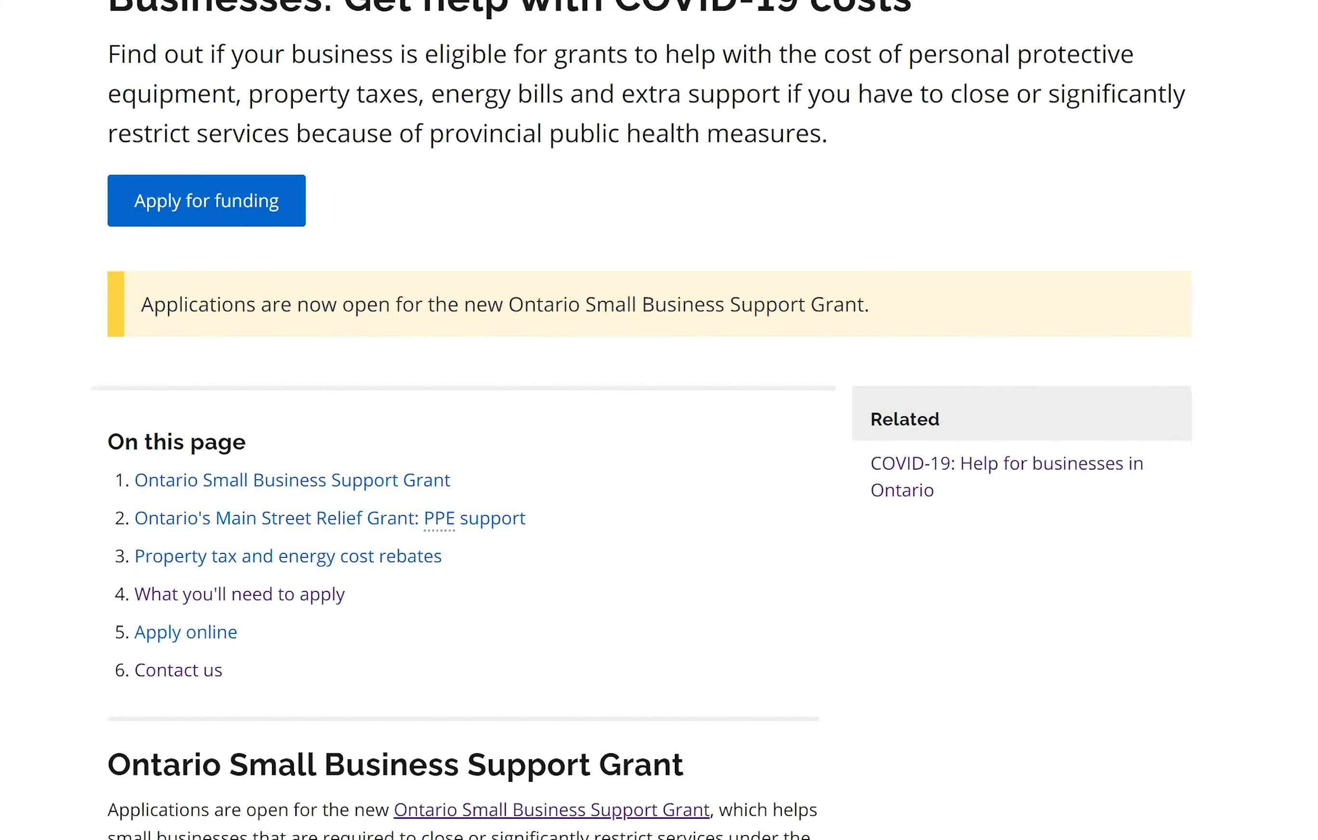
scroll(659, 420, down, 5)
scroll(659, 421, down, 3)
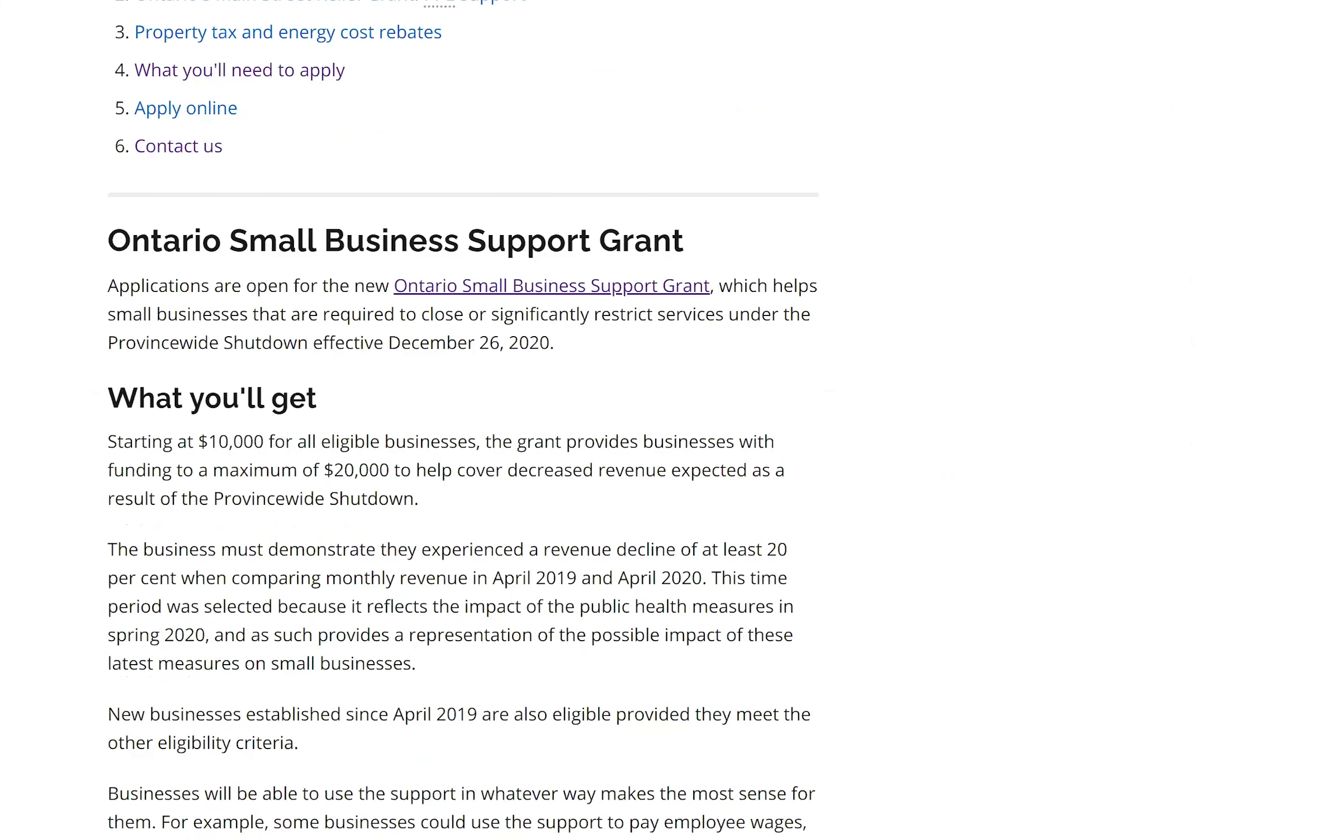
scroll(659, 420, down, 2)
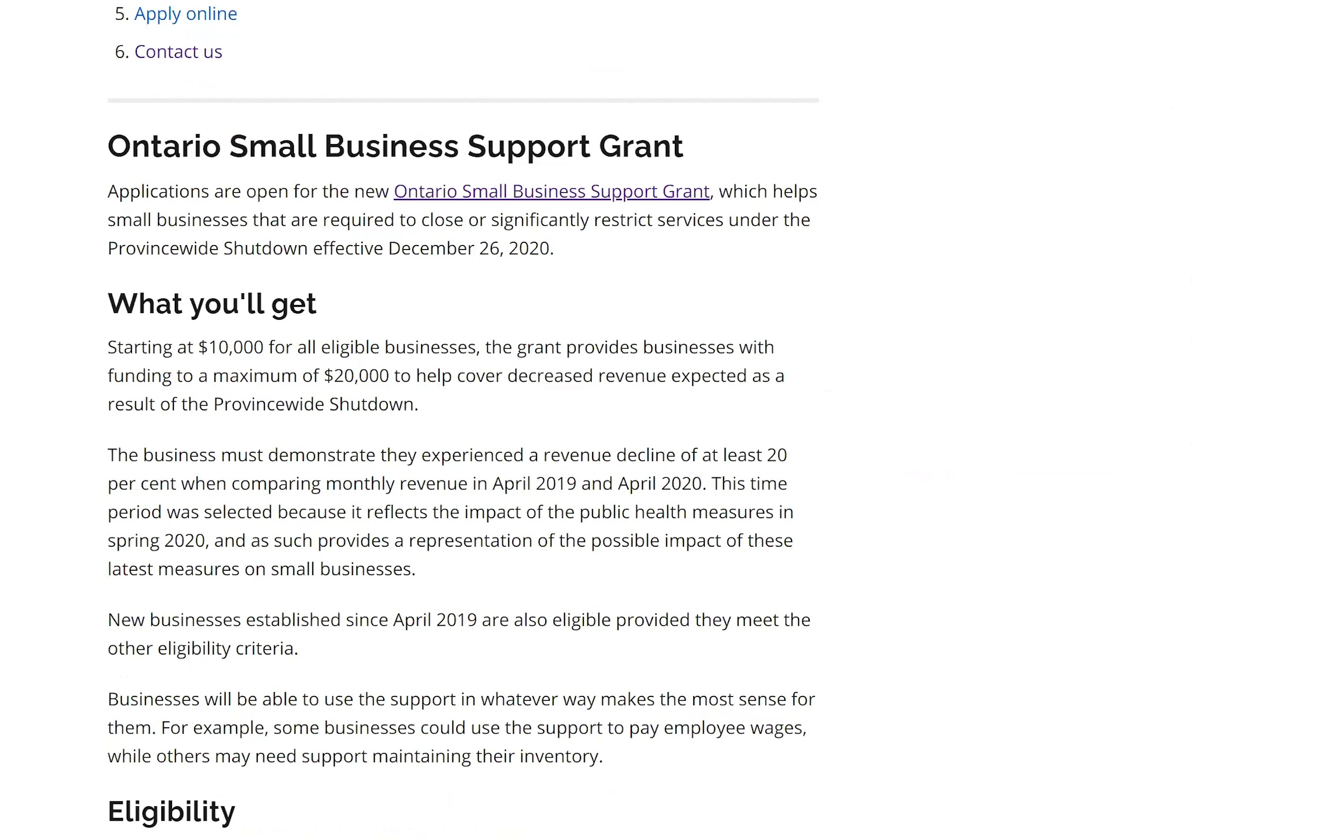
scroll(463, 423, down, 1)
scroll(463, 423, down, 2)
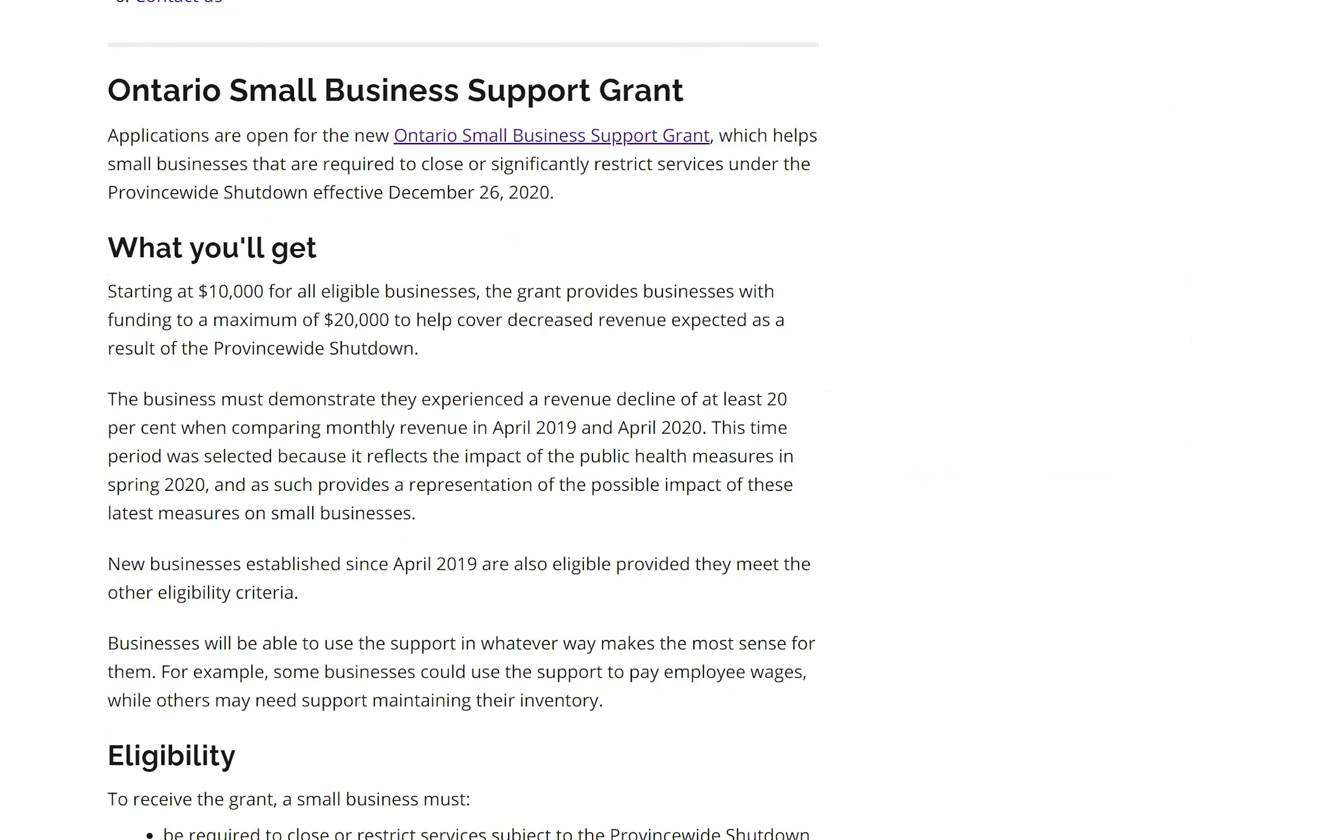
scroll(463, 423, down, 1)
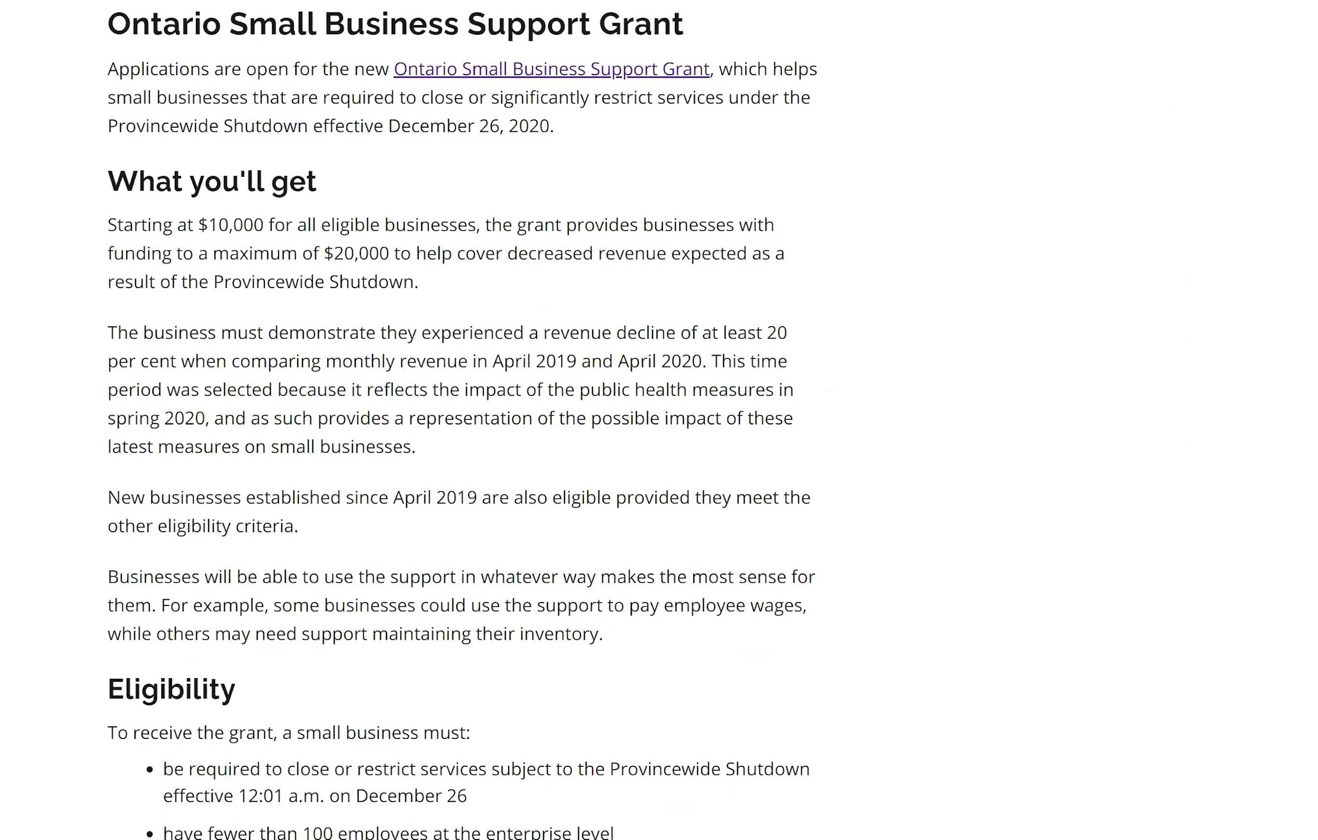
scroll(463, 423, down, 5)
scroll(463, 423, down, 2)
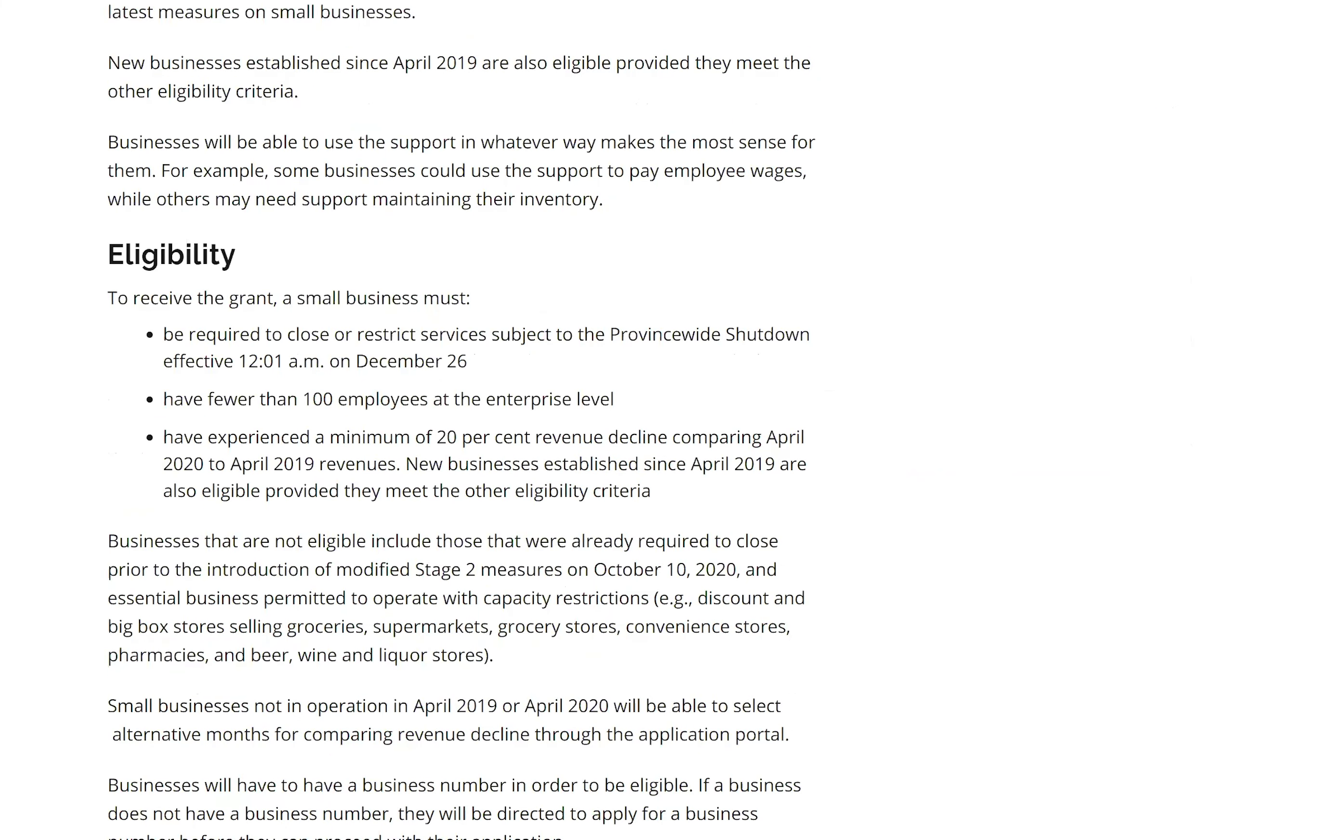
scroll(463, 423, down, 10)
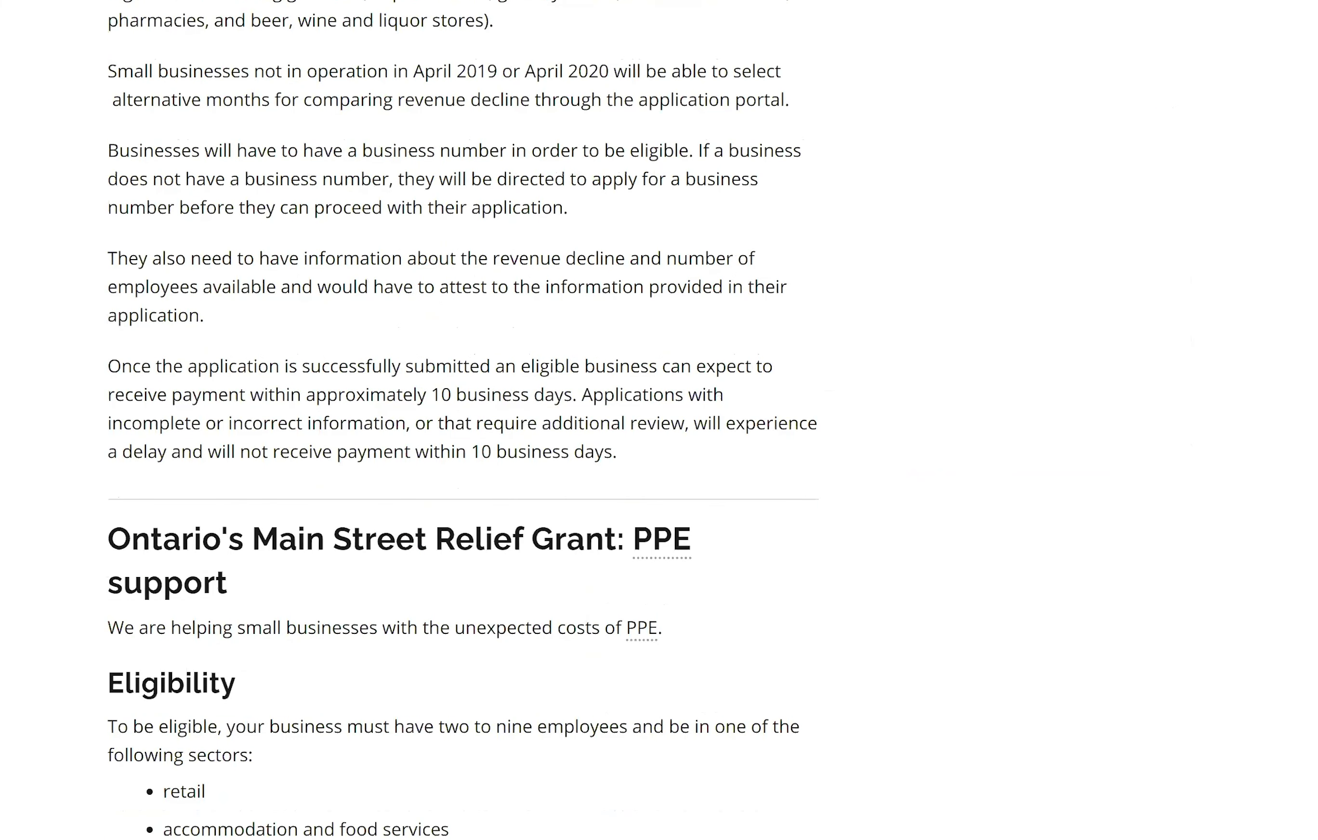
scroll(463, 423, down, 6)
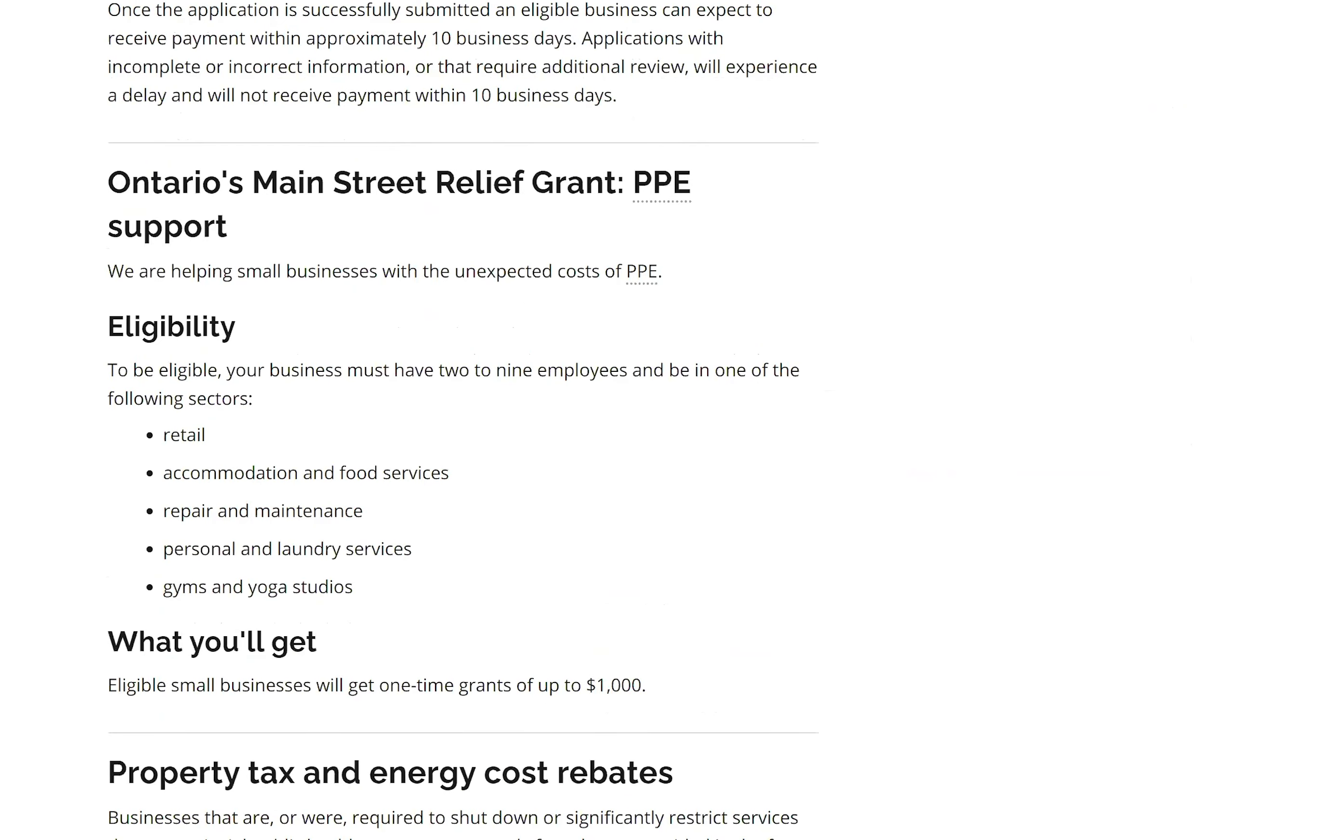
Return to the top of the grant page and proceed to Apply for funding.
scroll(463, 423, up, 4)
scroll(221, 412, up, 6)
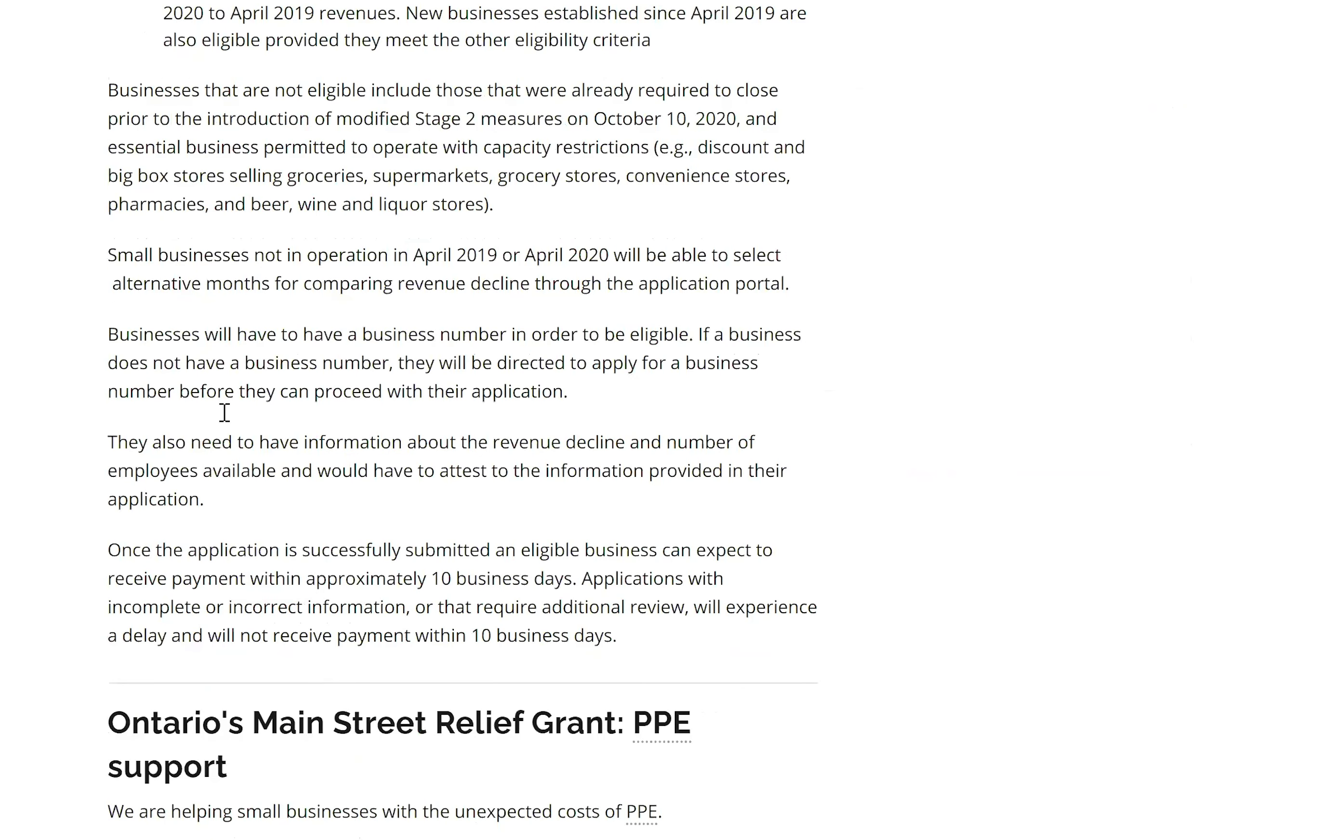
scroll(563, 415, up, 15)
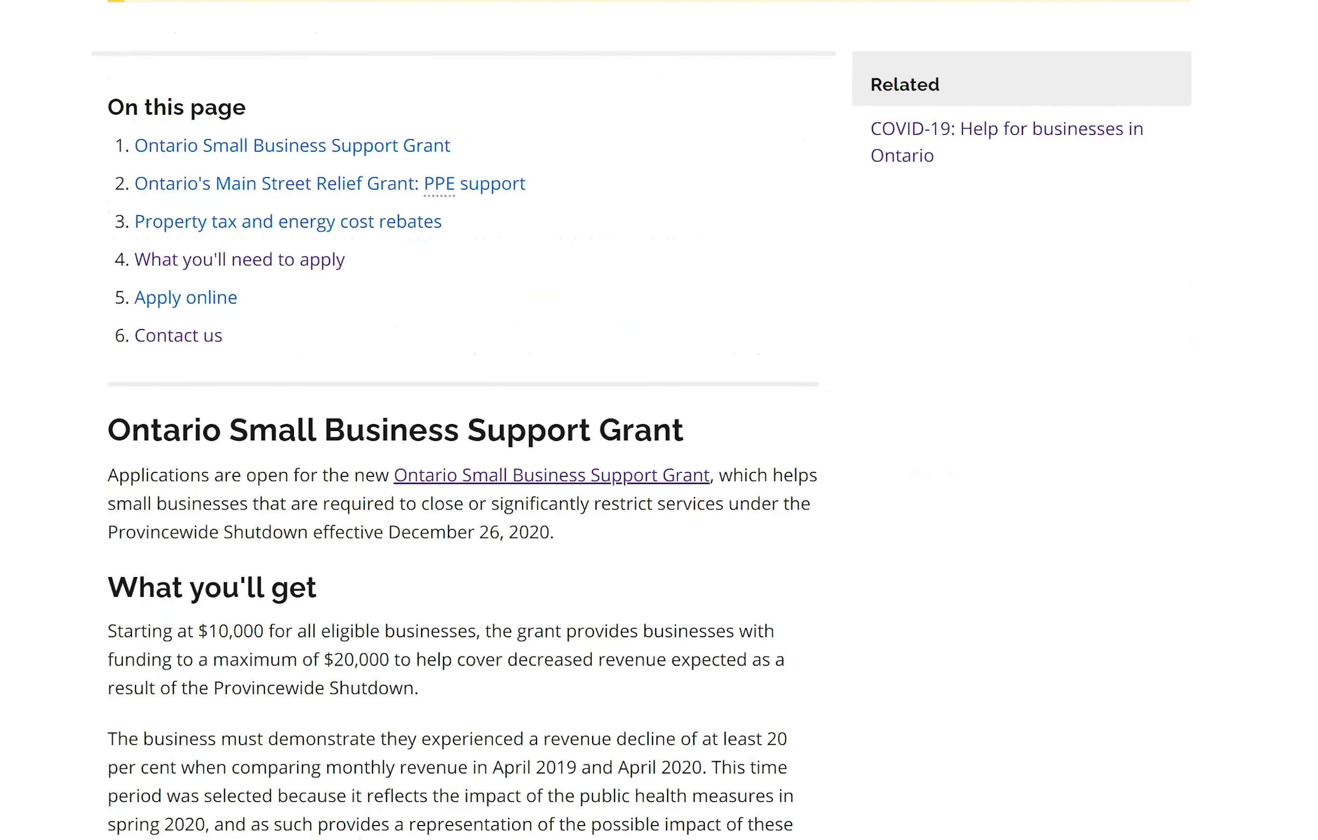
scroll(660, 421, up, 3)
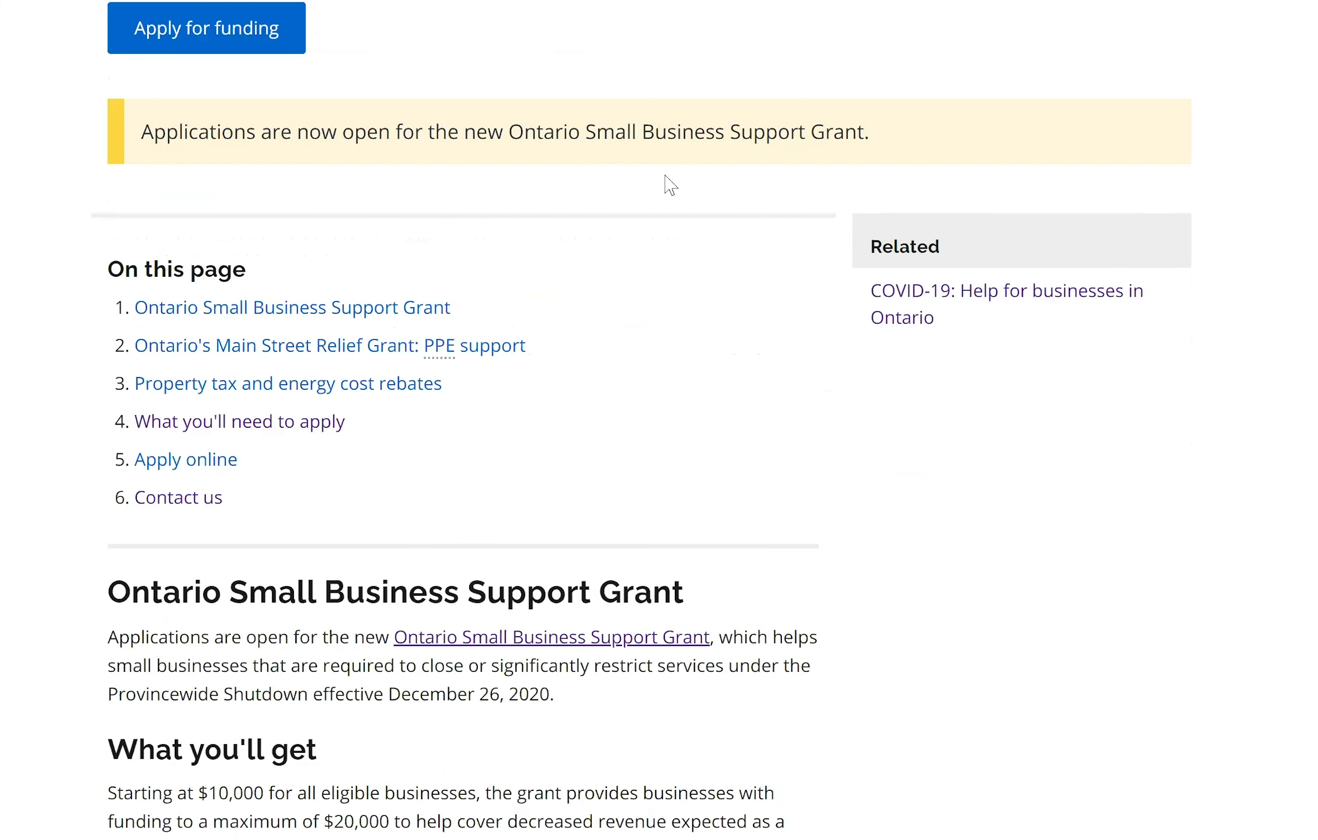
scroll(351, 427, up, 7)
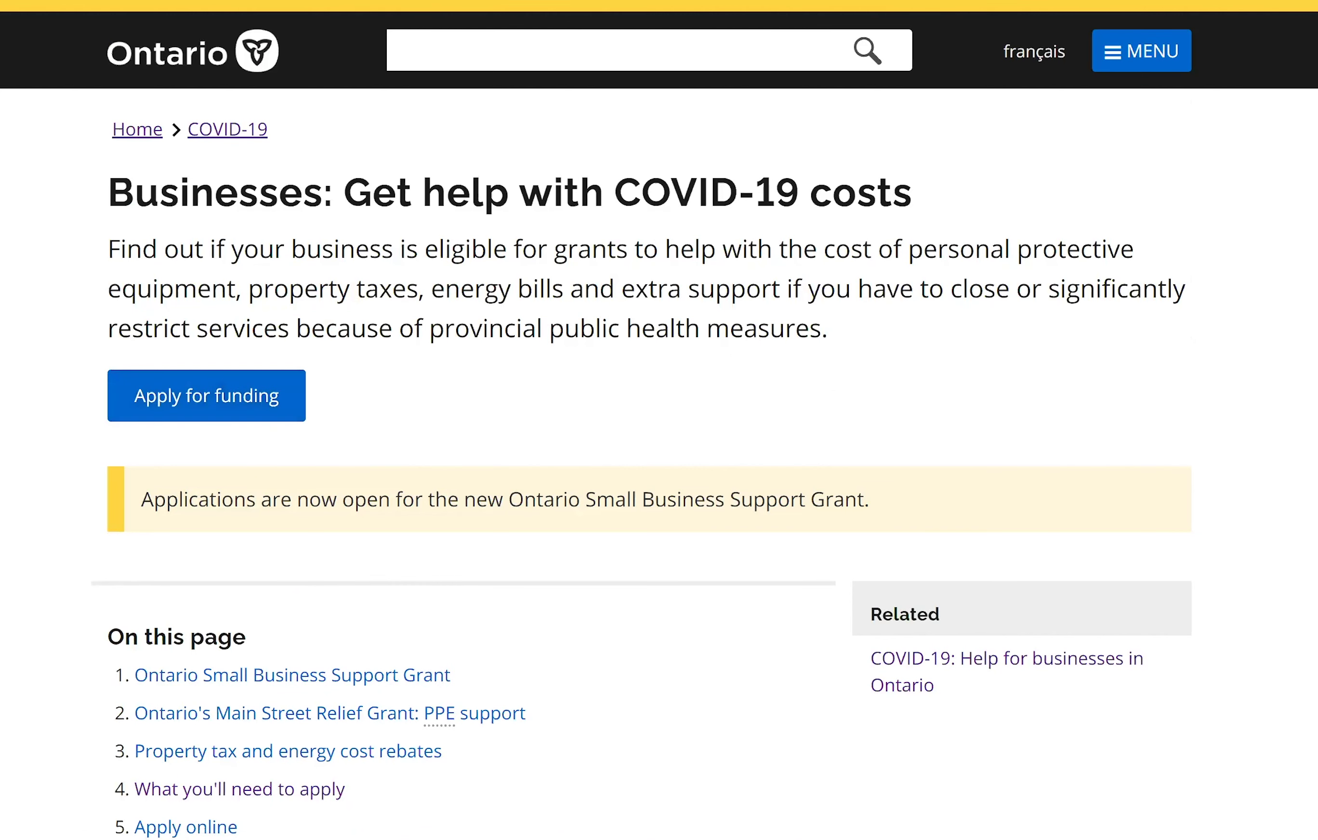
click(141, 402)
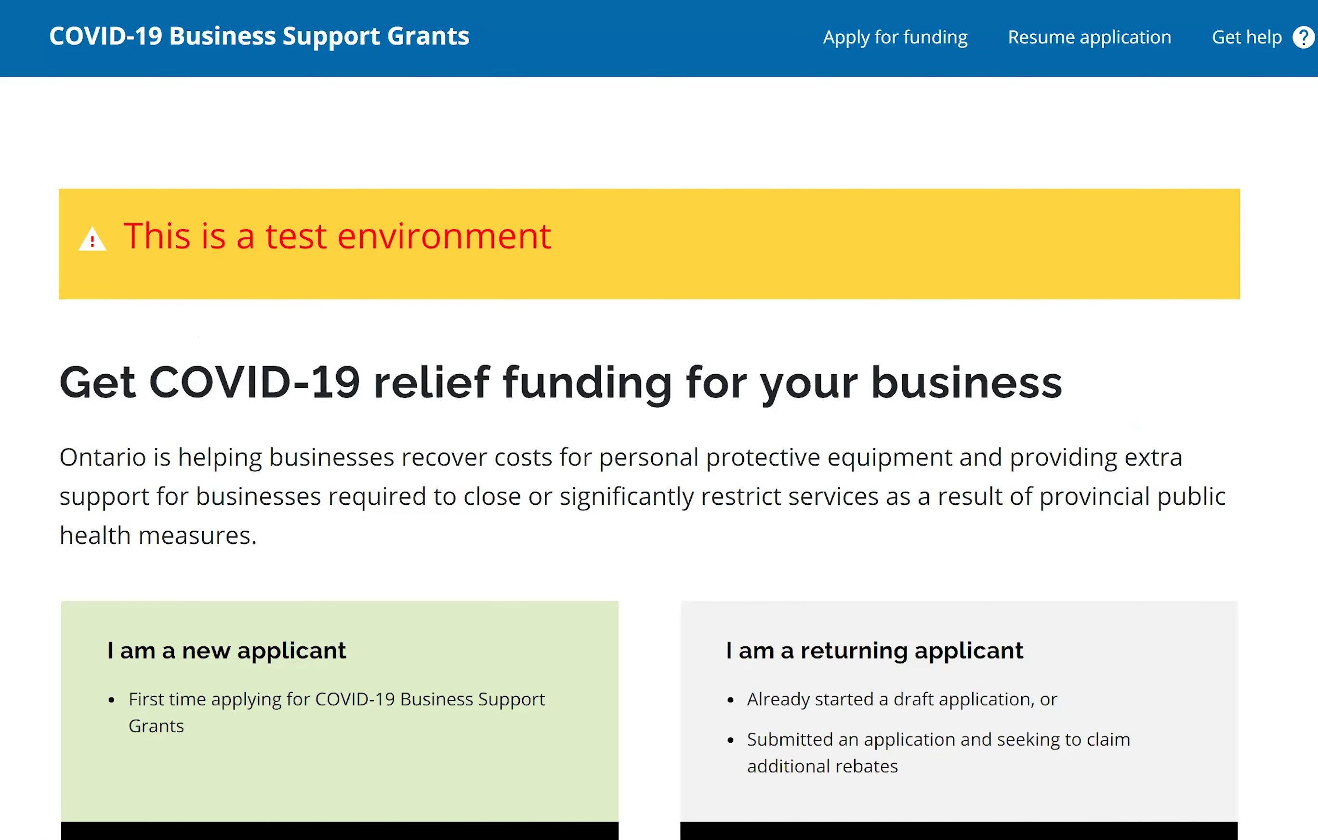
Bring up the grants portal test site and scroll to the new and returning applicant cards.
scroll(1148, 132, down, 1)
scroll(1177, 250, up, 3)
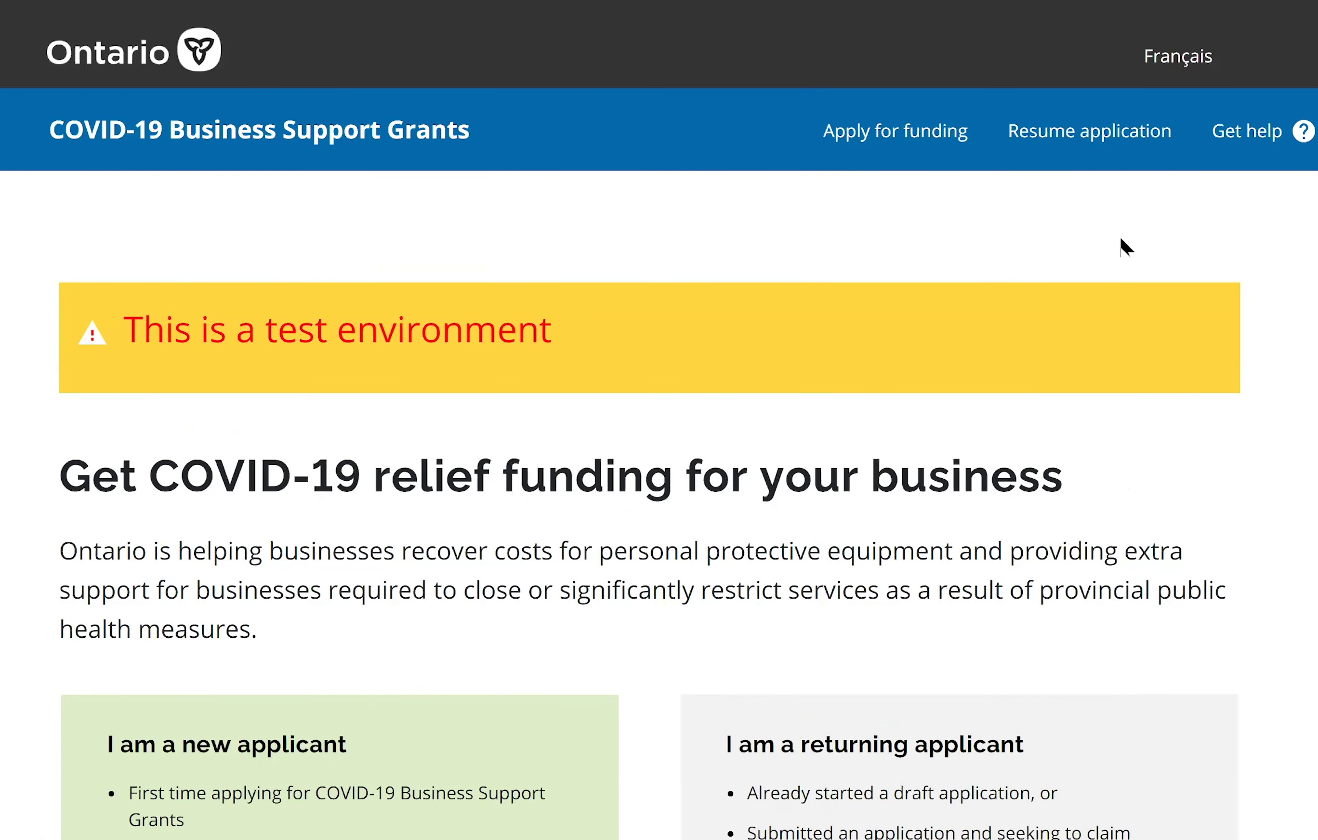
click(1274, 146)
scroll(1222, 215, down, 4)
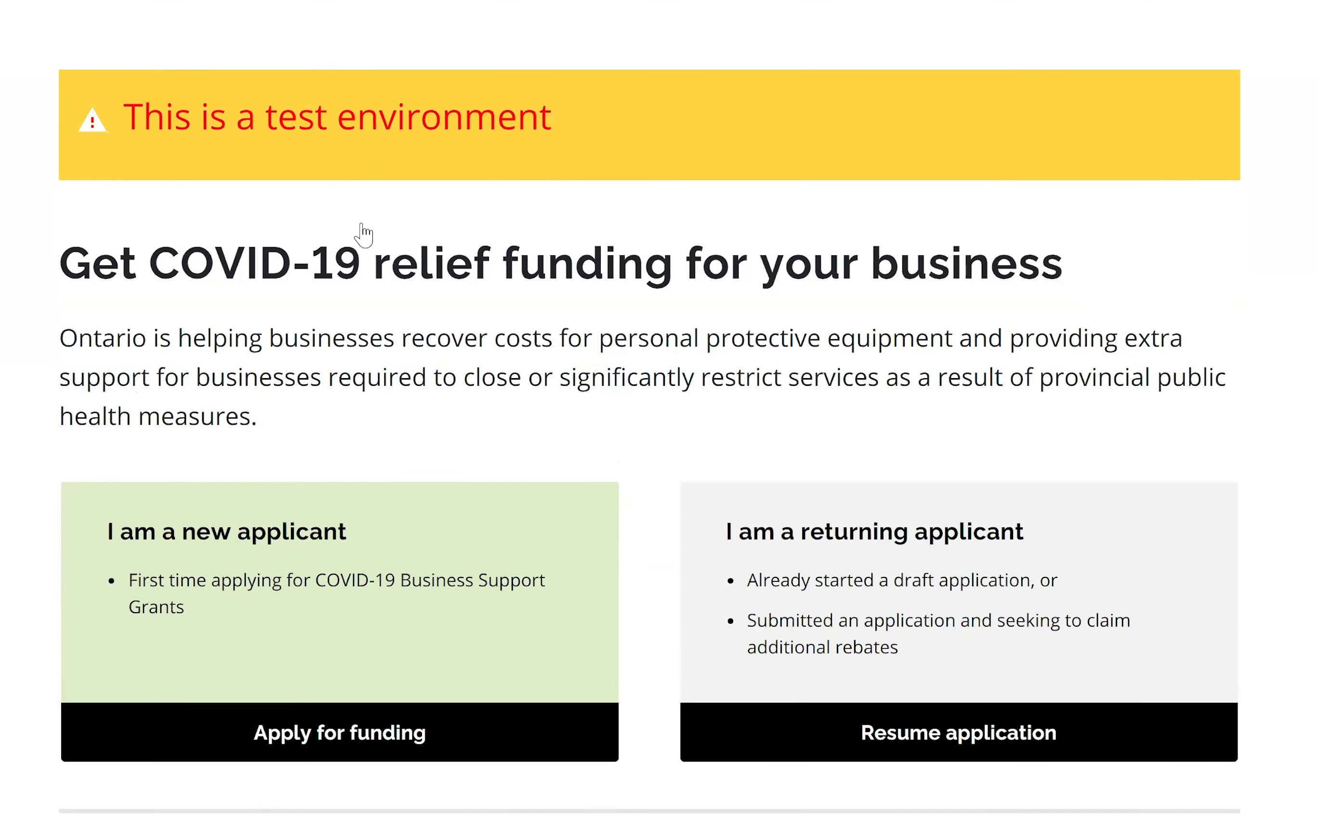
scroll(359, 233, down, 7)
Start as a new applicant and check eligibility for the Ontario Small Business Support Grant only.
click(327, 373)
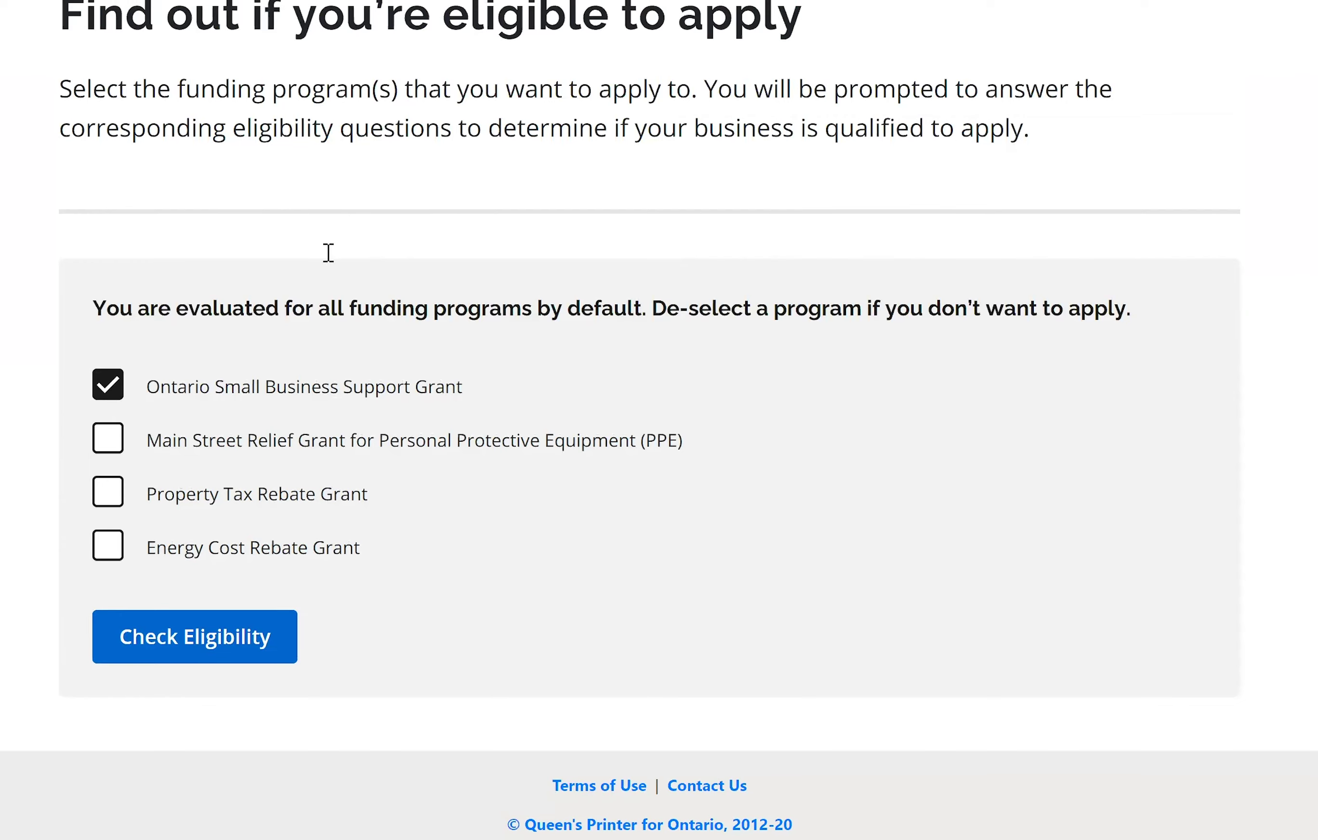
scroll(178, 202, up, 2)
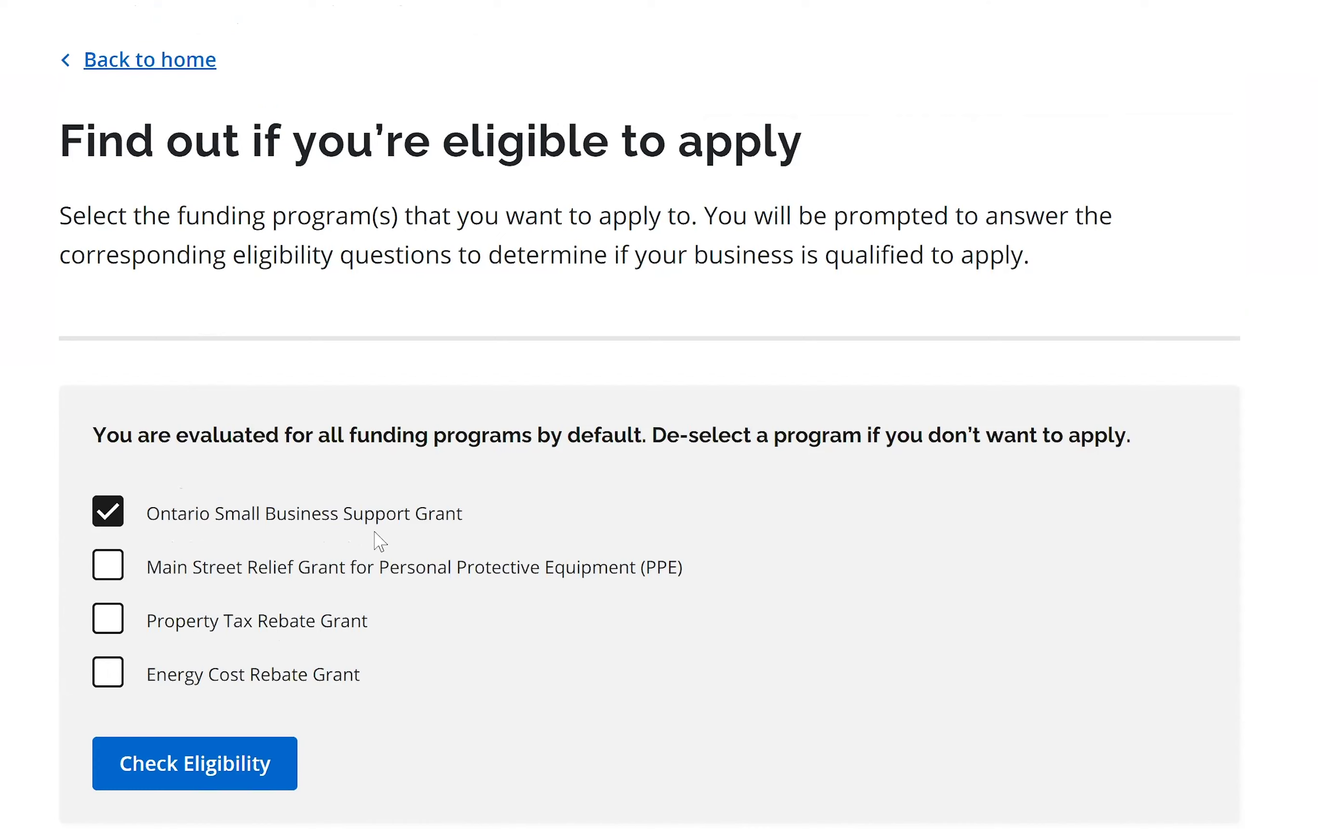
click(115, 578)
click(112, 623)
click(112, 626)
click(227, 786)
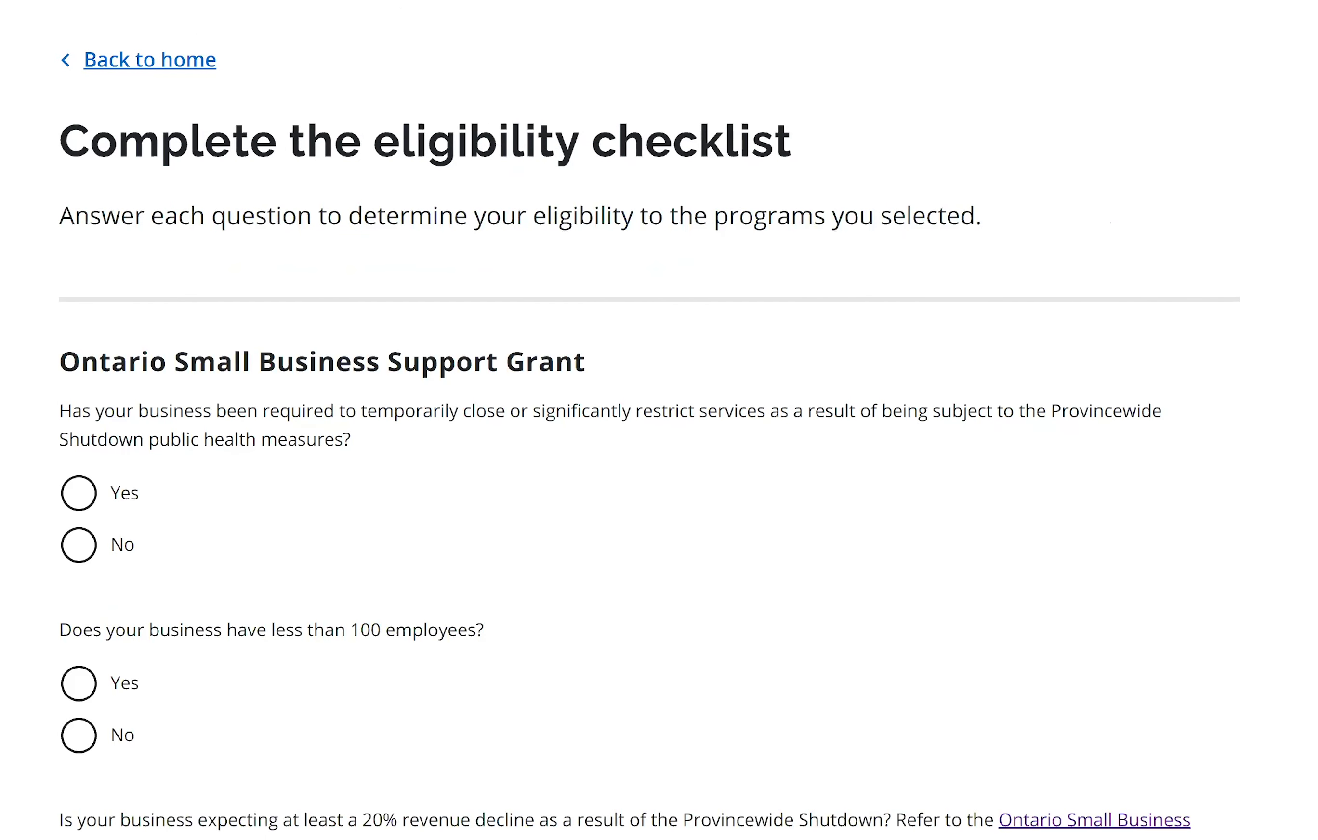
Answer Yes to the closure, under-100-employees and 20% revenue decline questions, then submit.
scroll(649, 432, down, 3)
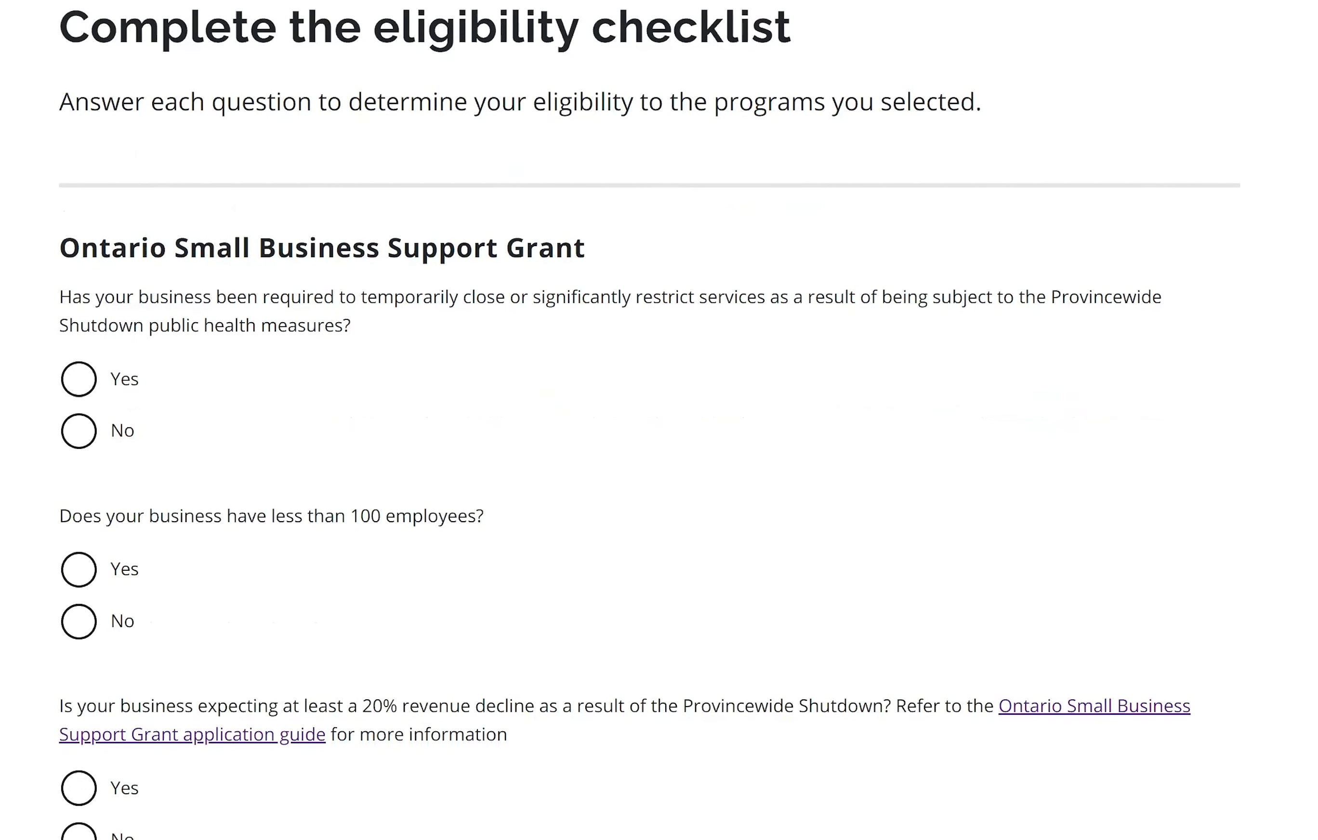
scroll(741, 274, down, 1)
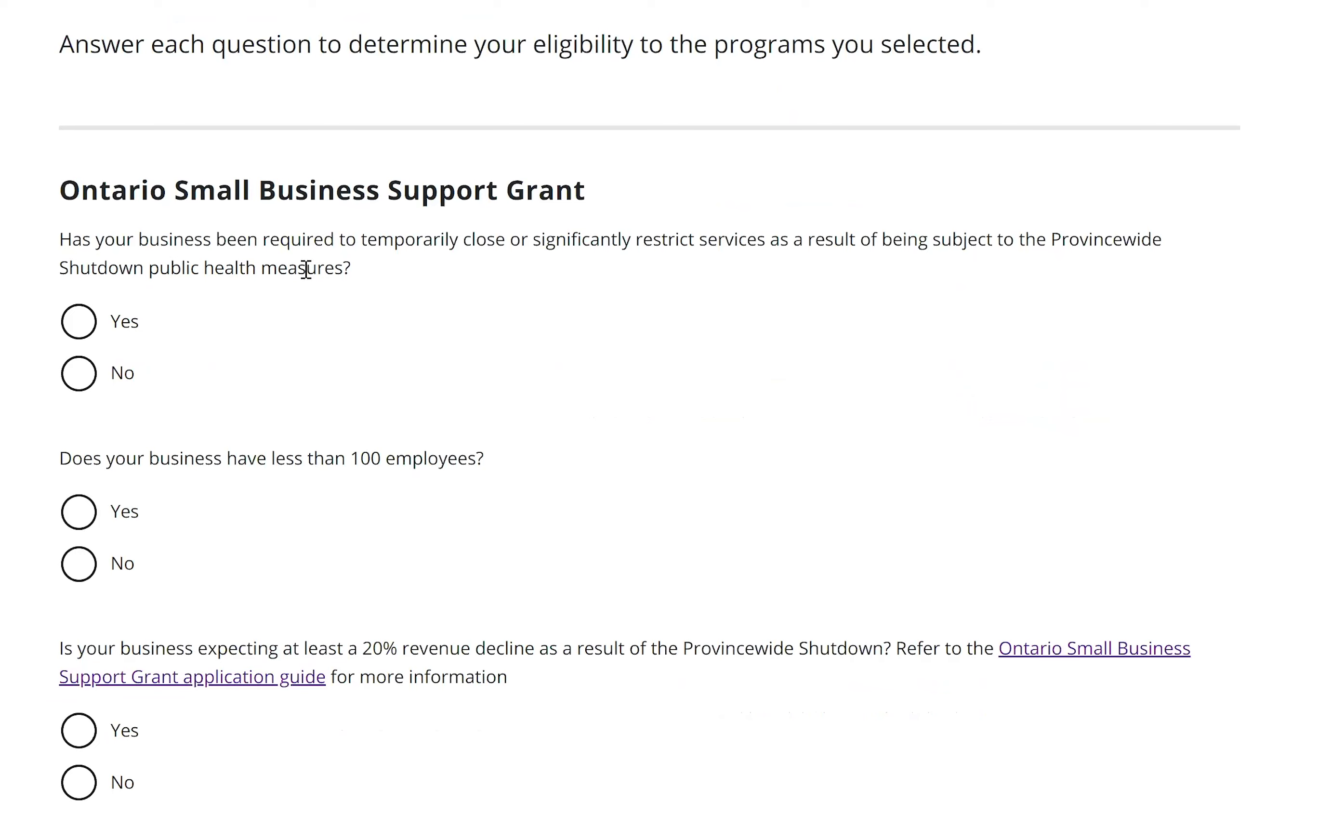
click(86, 338)
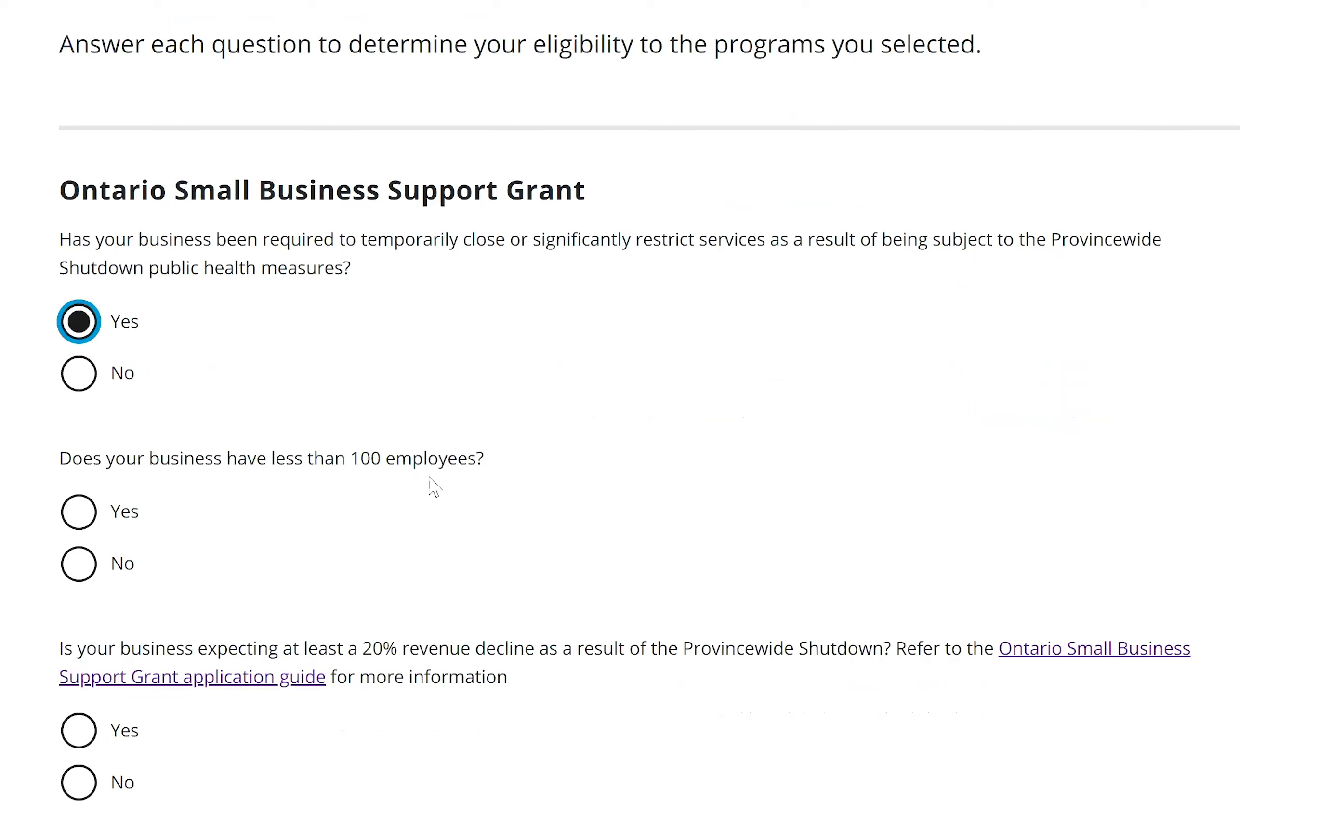
scroll(435, 487, down, 2)
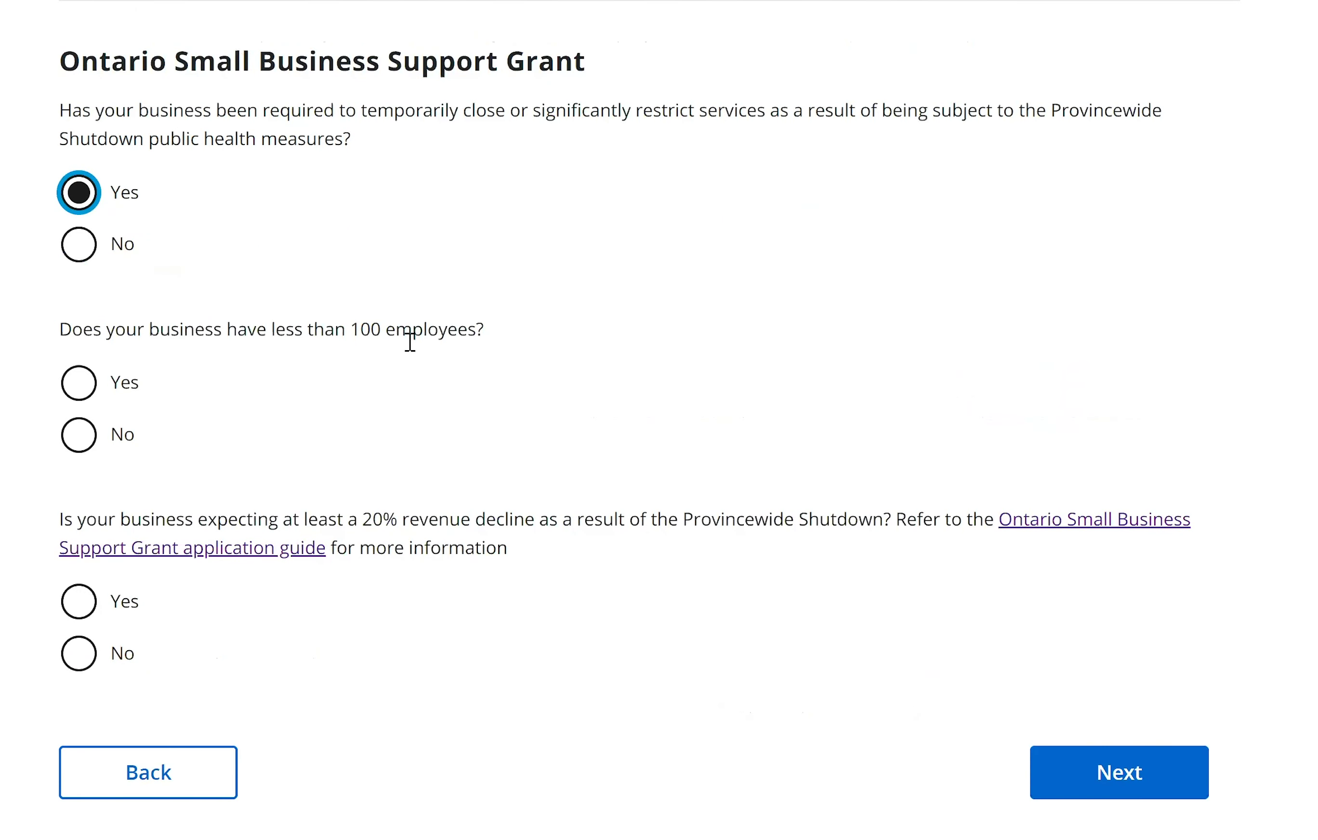
click(82, 398)
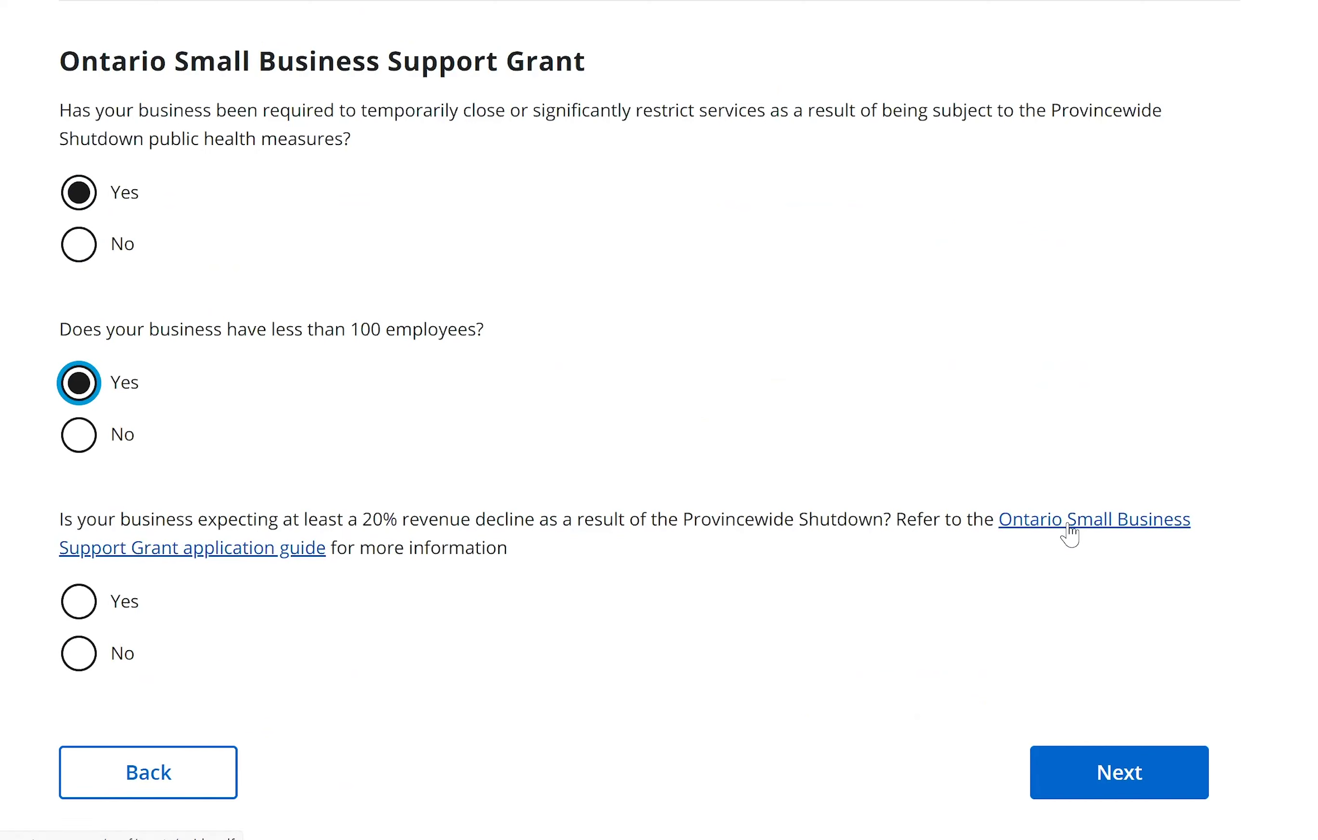
click(1042, 525)
click(77, 603)
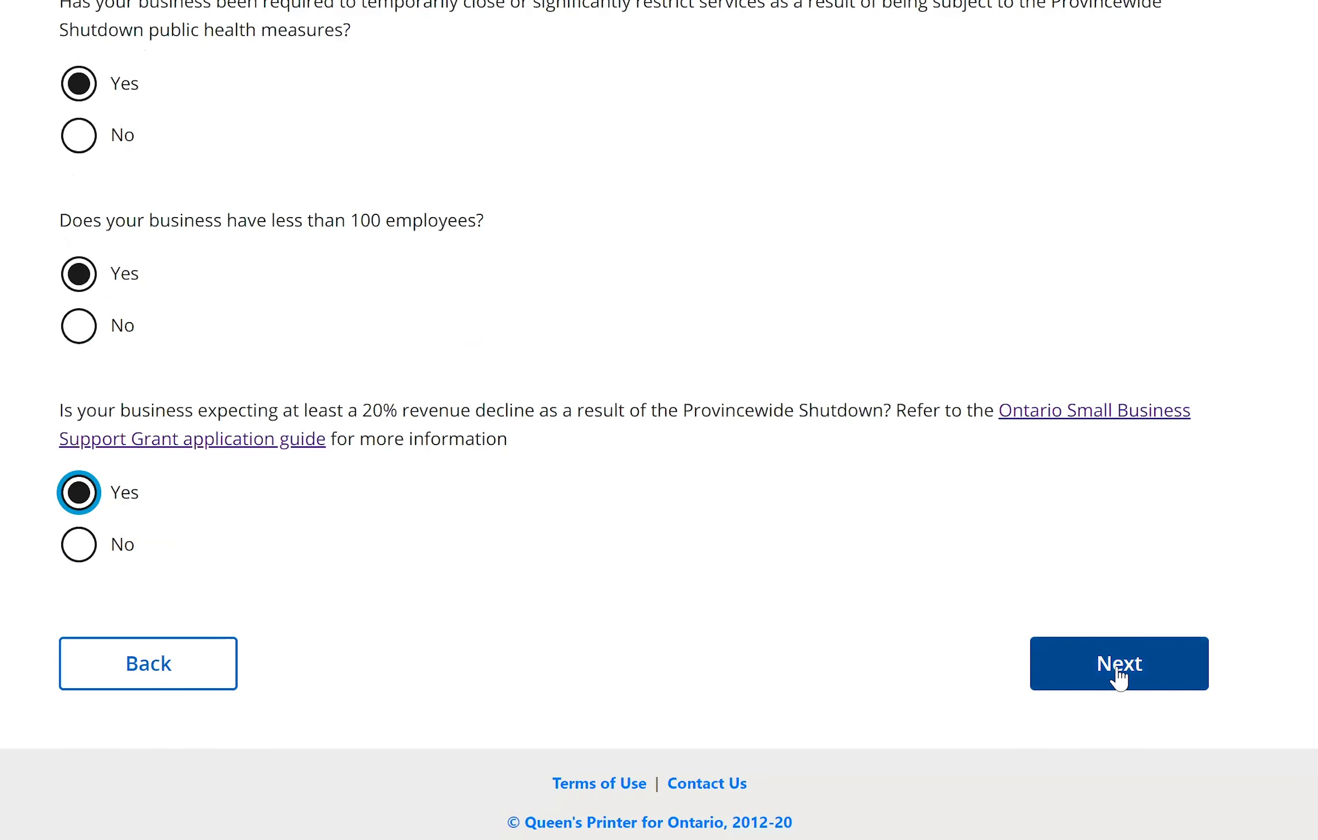
click(1119, 675)
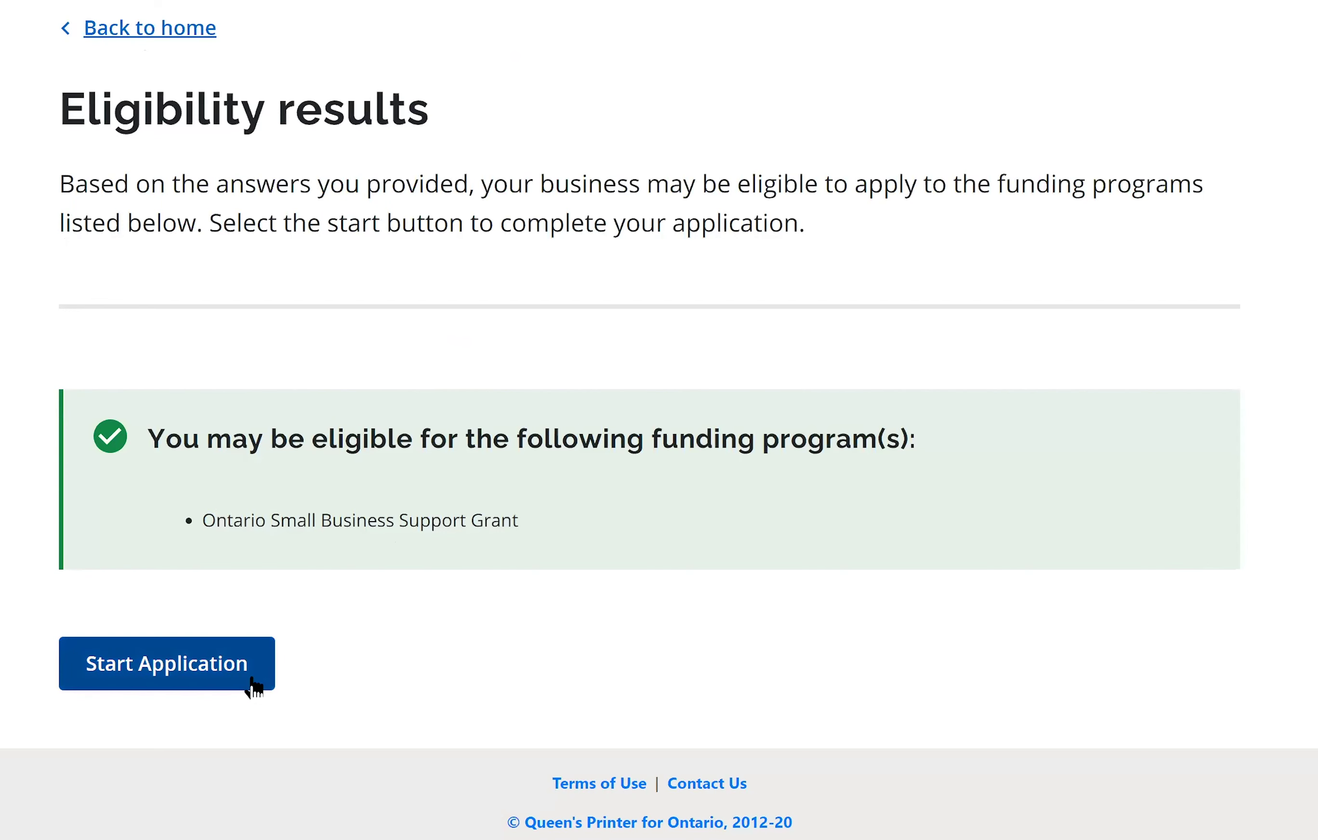
Start the application from the Eligibility results page.
click(237, 681)
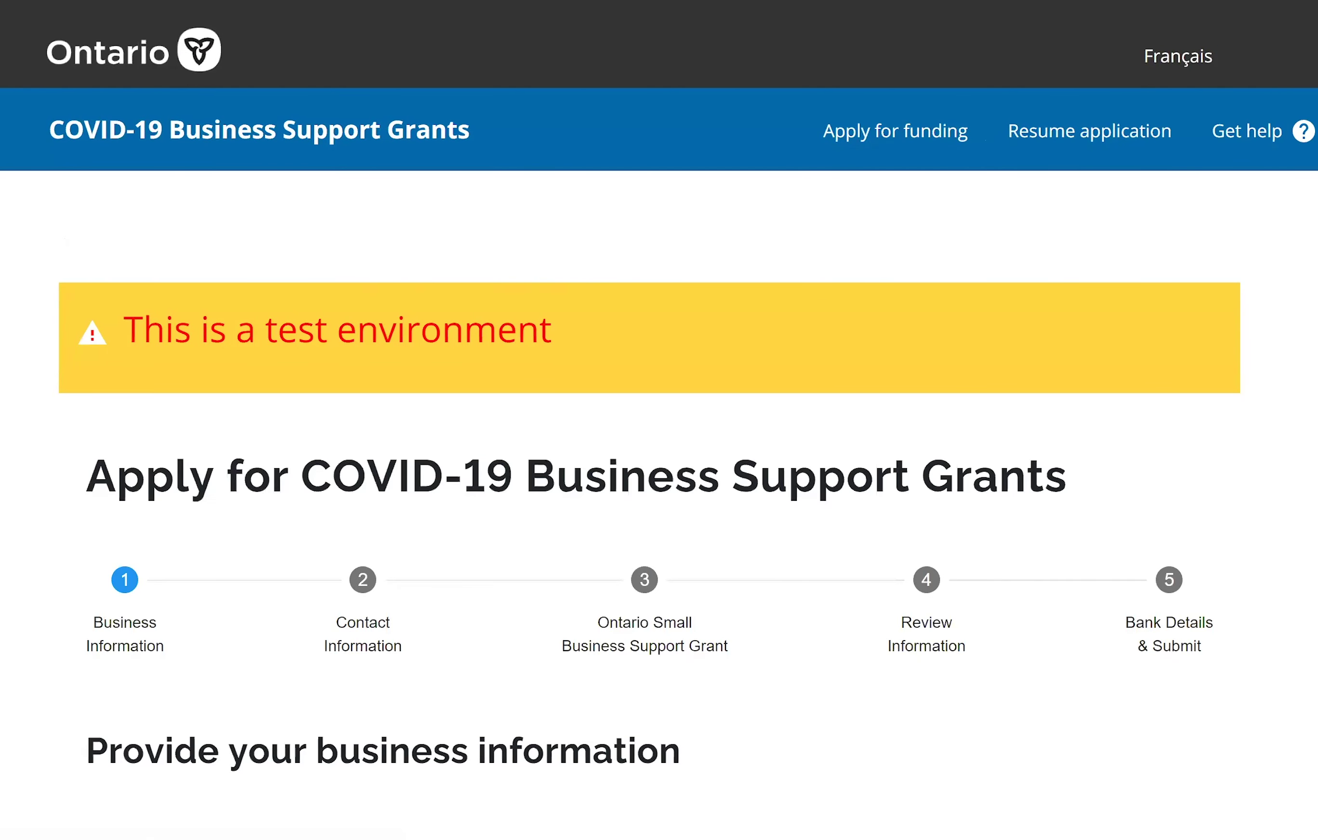
scroll(659, 420, down, 3)
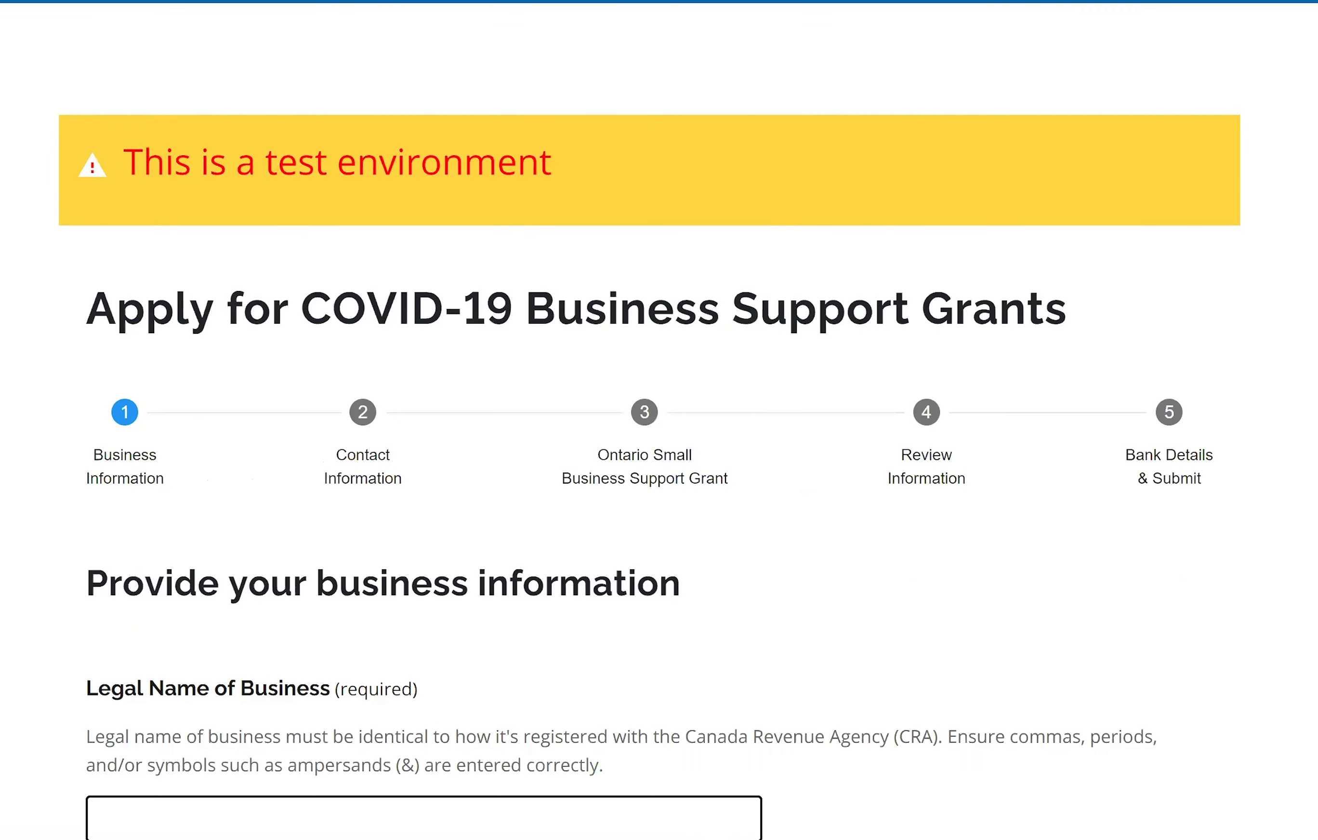
scroll(659, 420, down, 5)
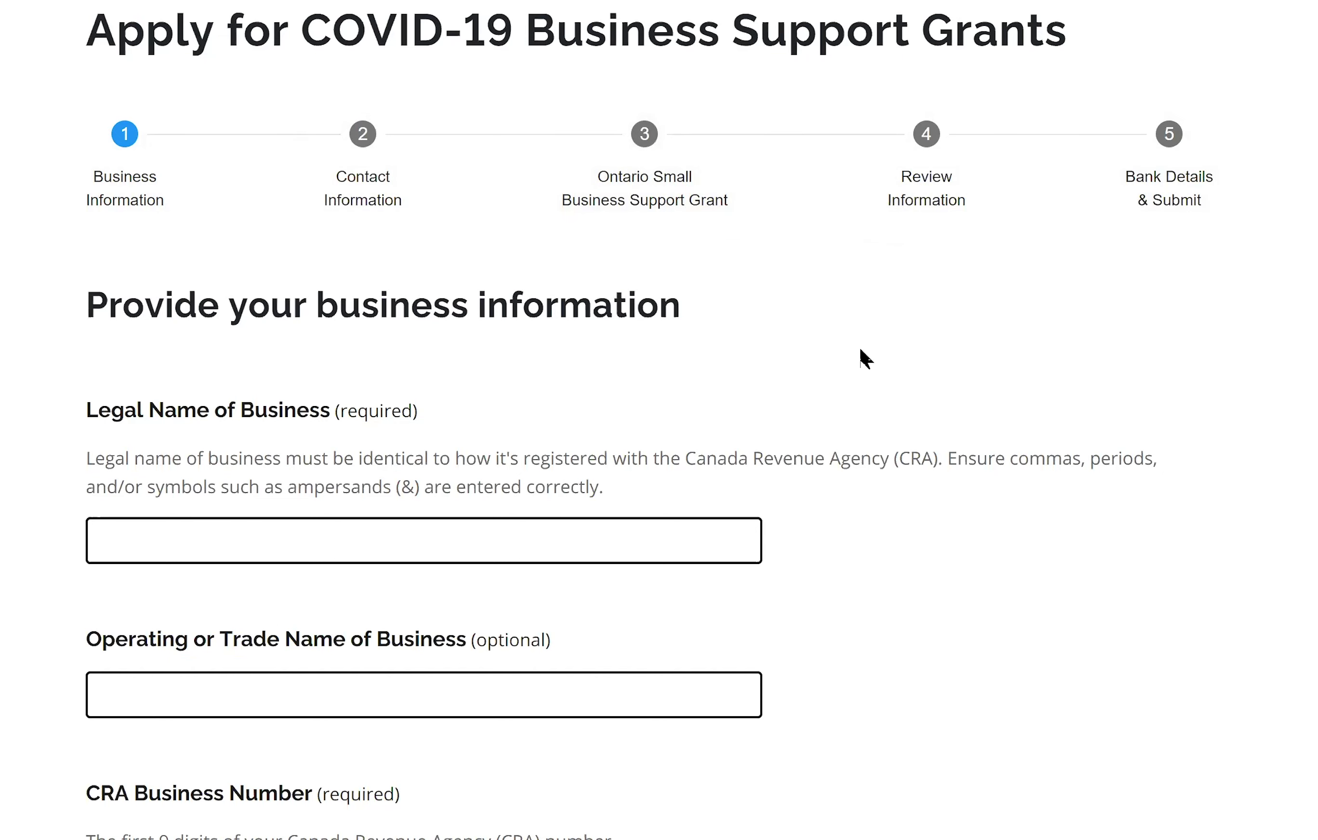
scroll(255, 297, down, 4)
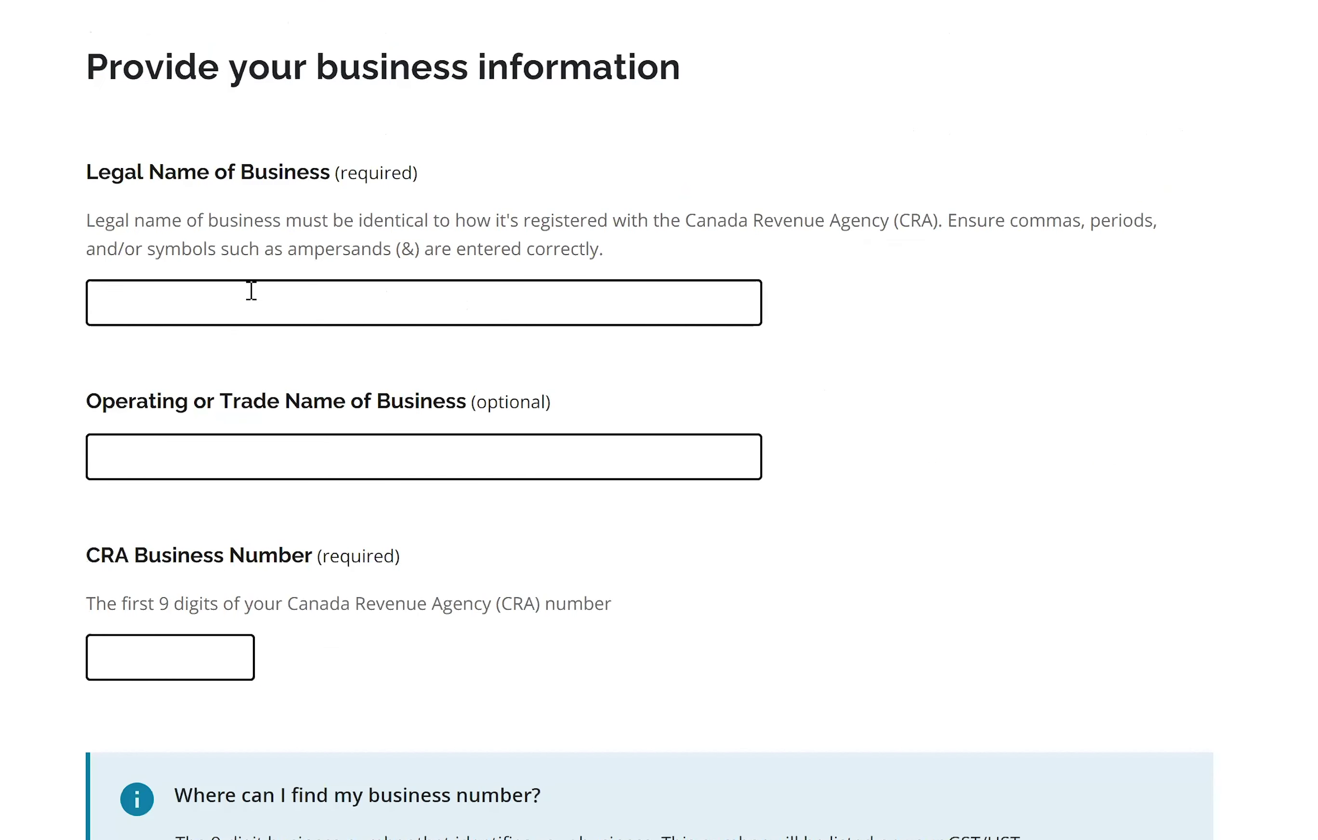
Autofill the legal business name and enter the trade name 'Store of Happiness'.
click(252, 292)
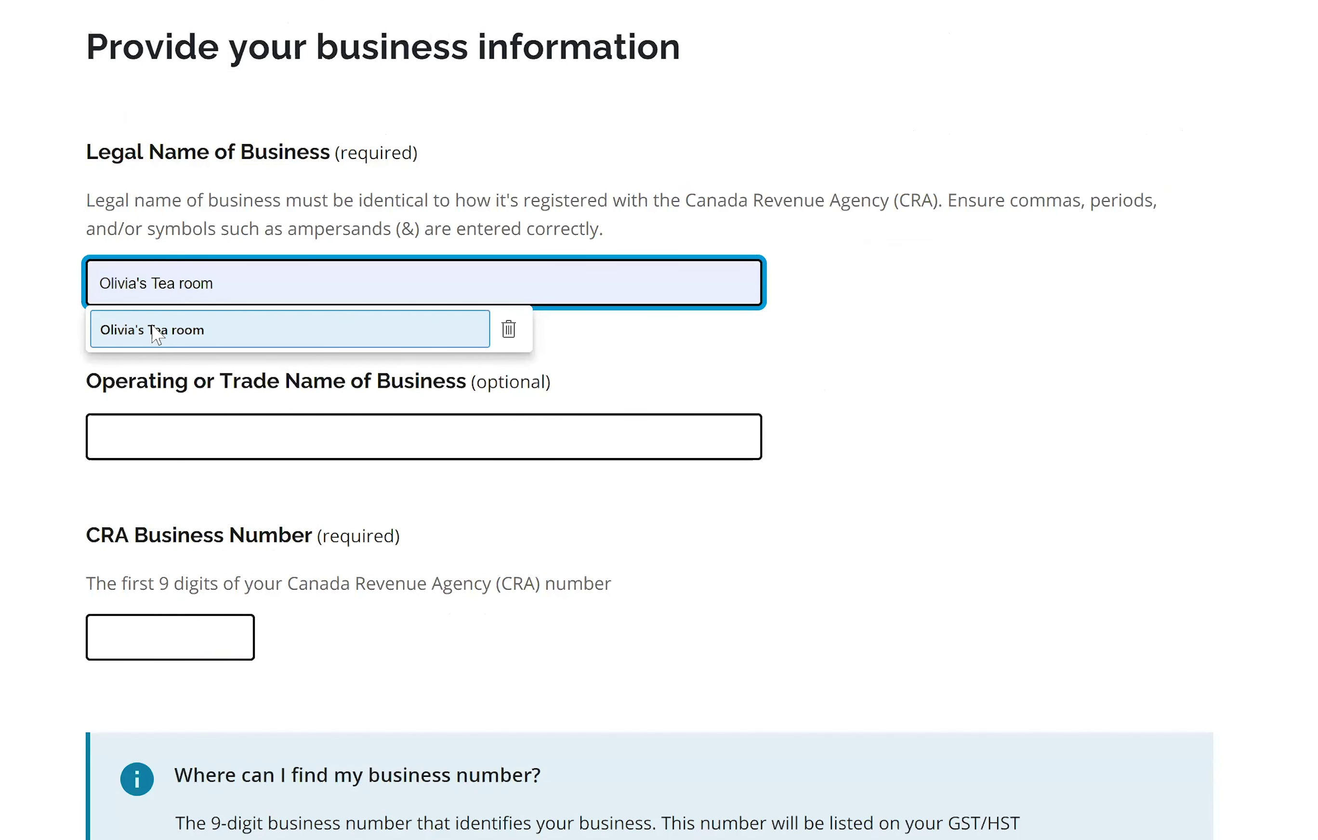
click(256, 320)
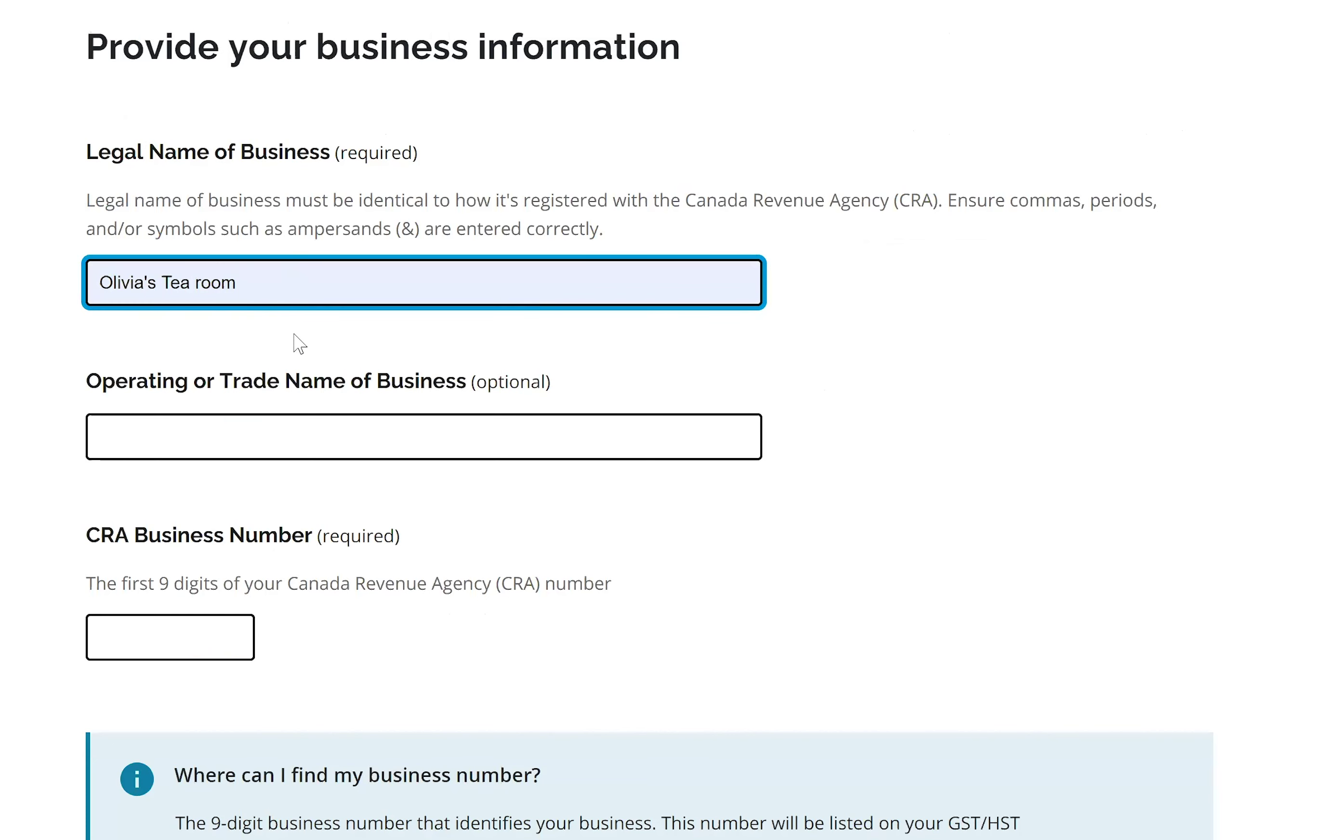
click(169, 446)
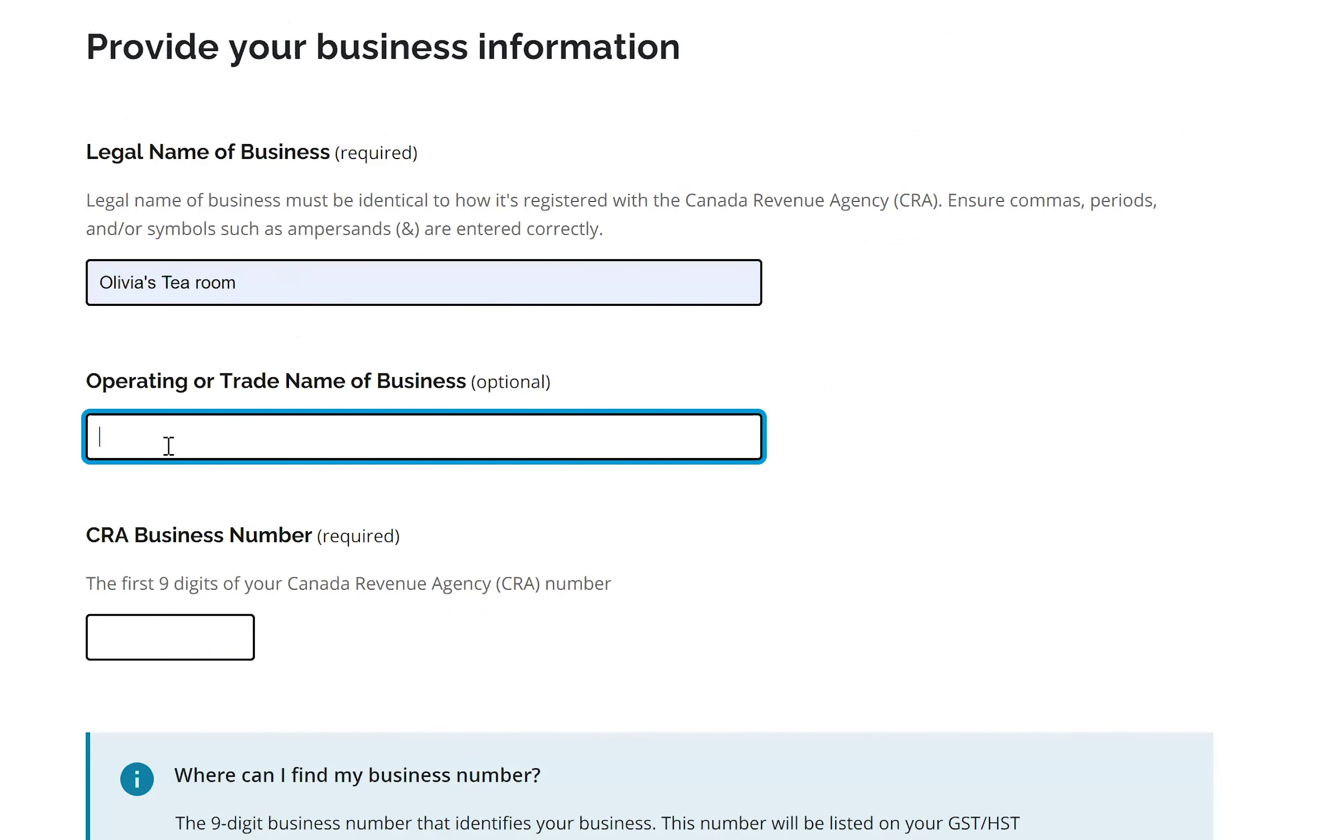
text(Store of Happiness)
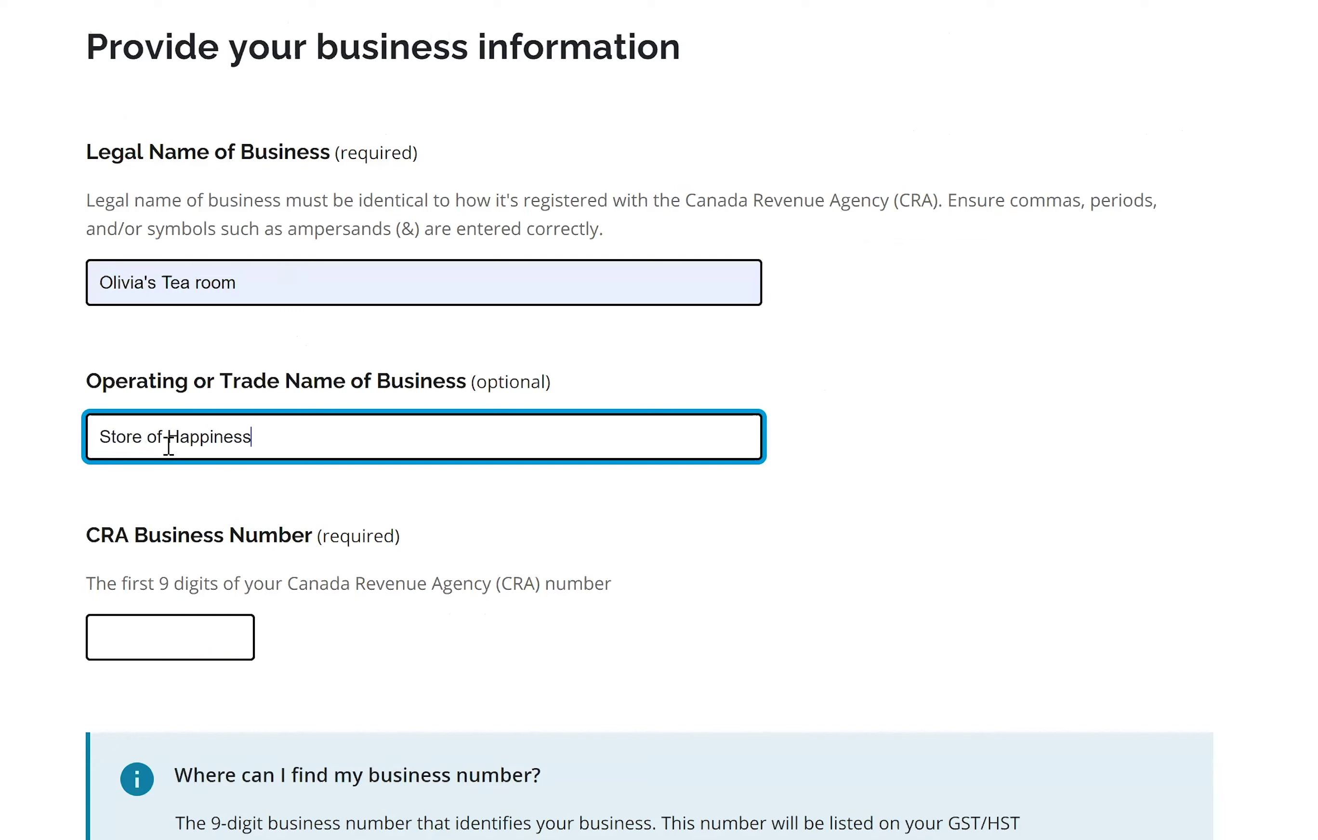
scroll(184, 506, down, 2)
Enter the business's 9-digit CRA Business Number, then review the help box and address section.
click(183, 506)
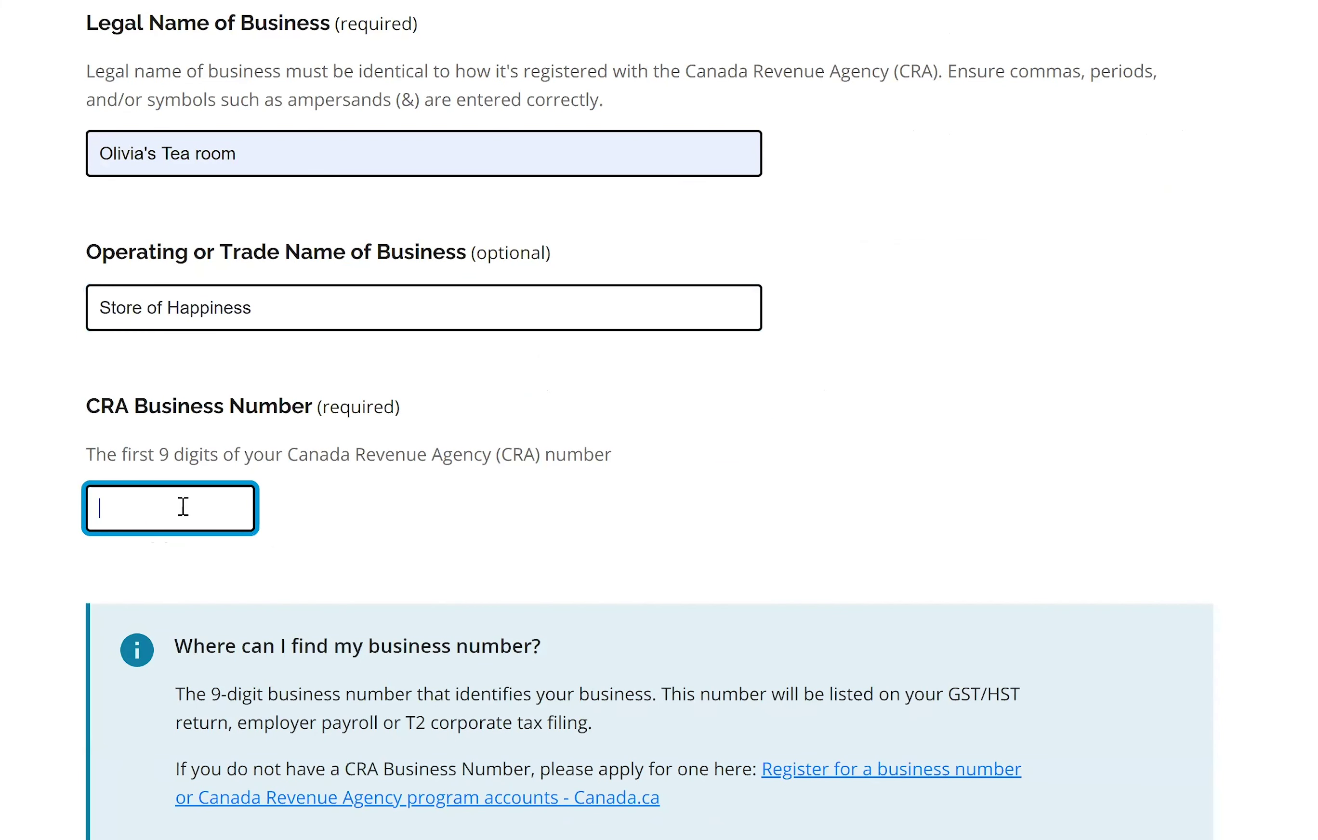
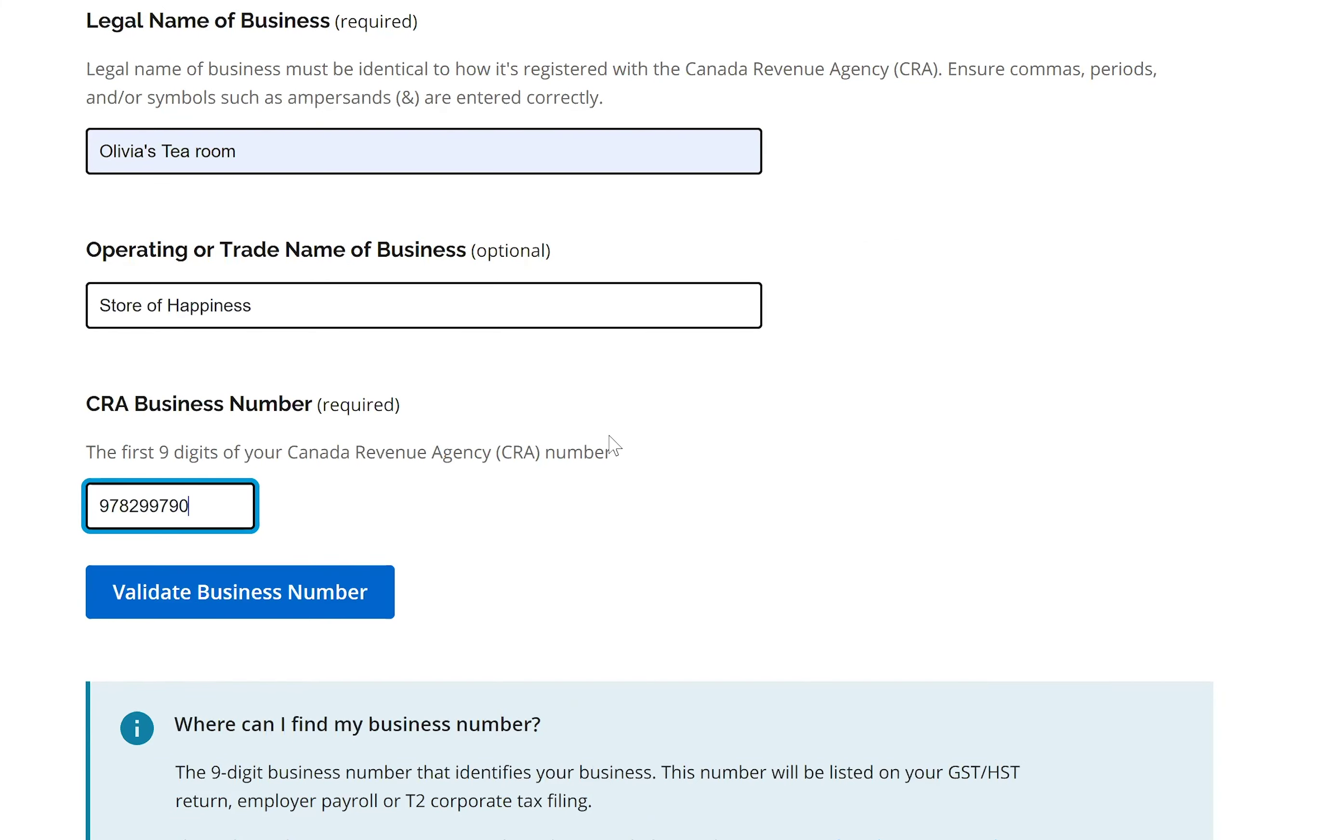
scroll(251, 354, down, 2)
scroll(250, 354, down, 2)
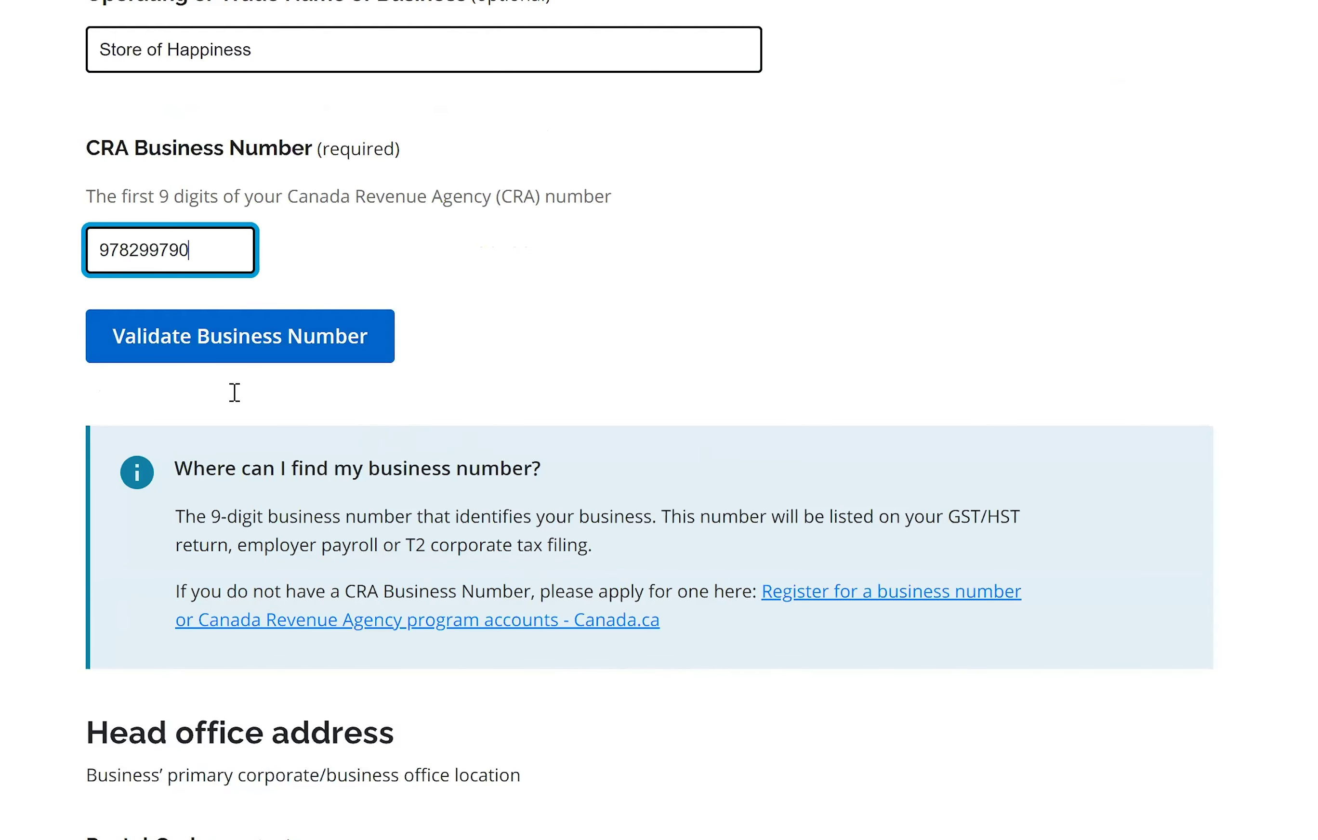
scroll(233, 393, down, 2)
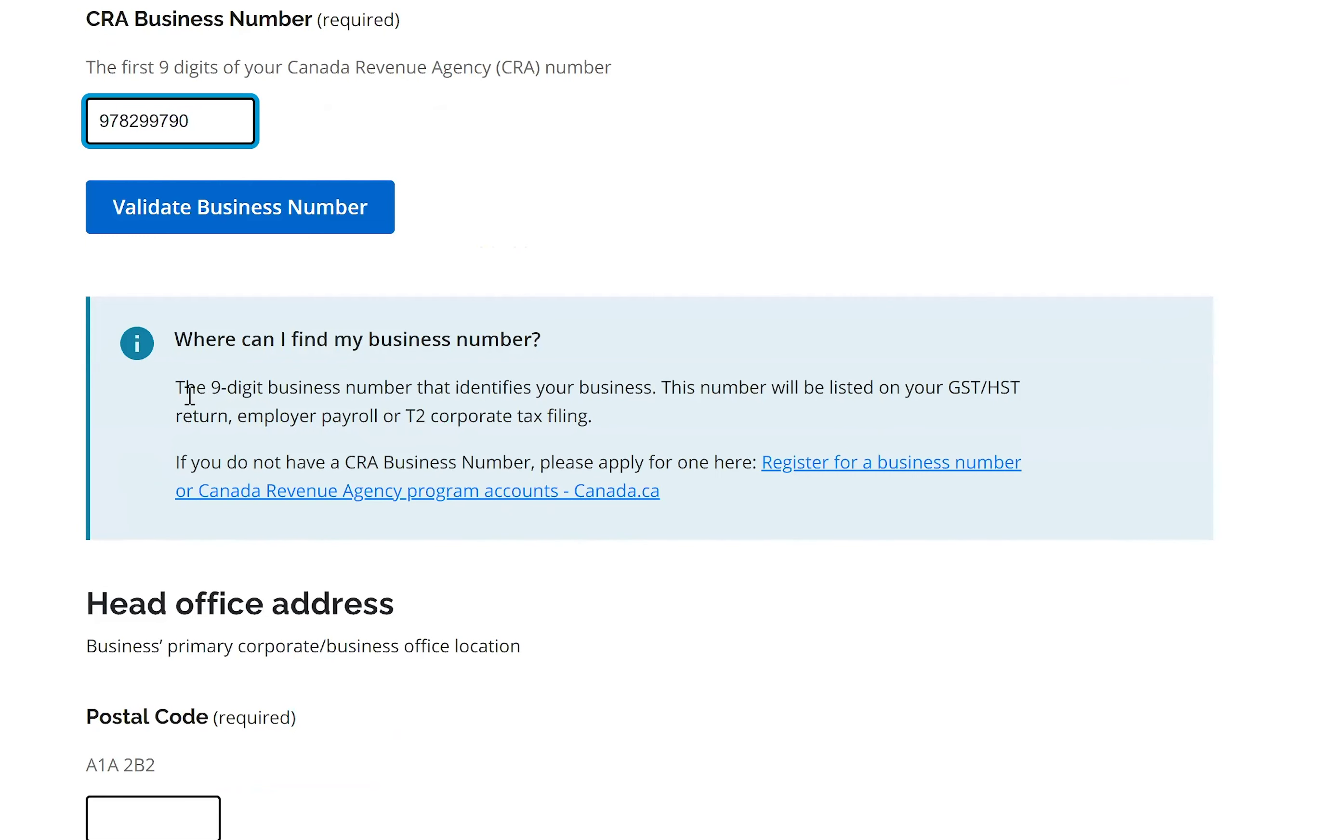
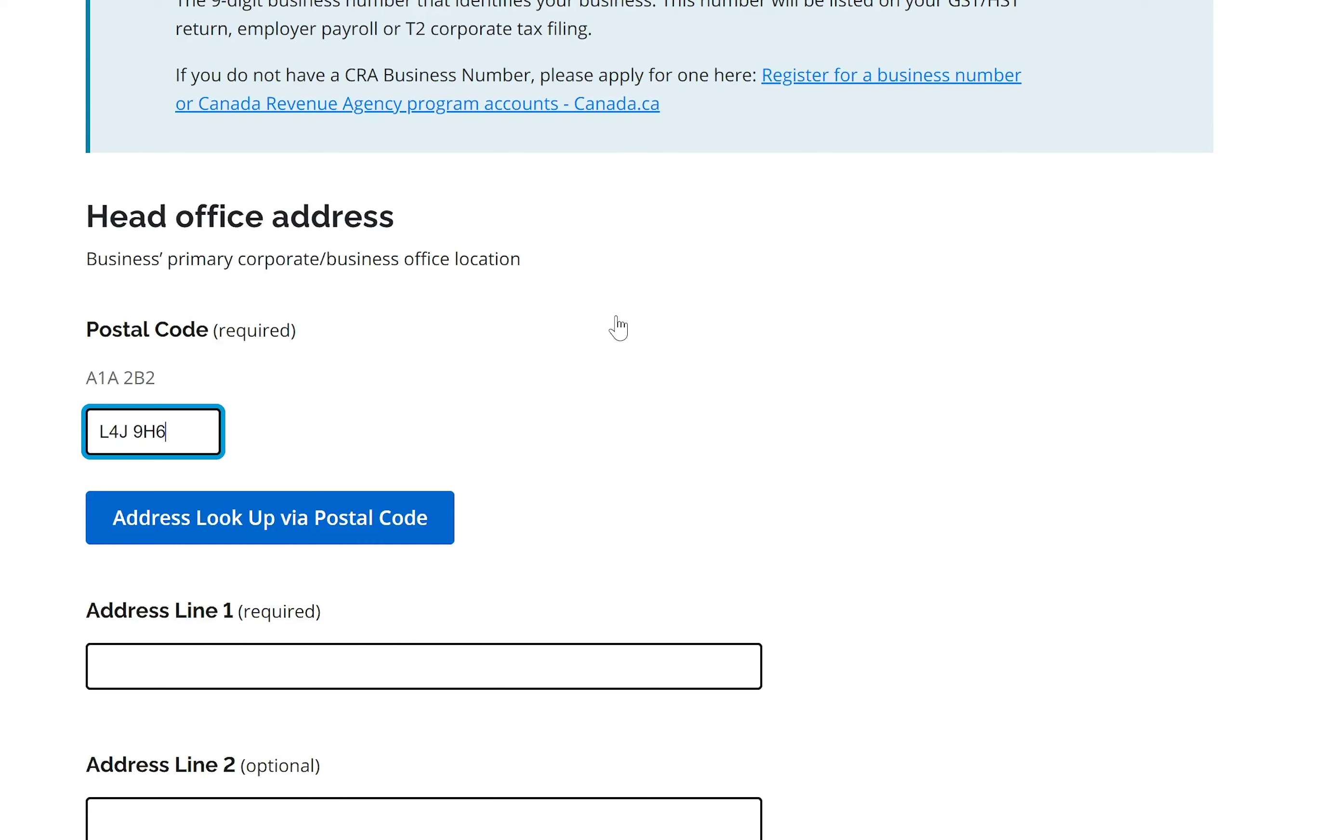
Look up the postal code's street, enter the street number and fill the head office address.
scroll(316, 482, down, 2)
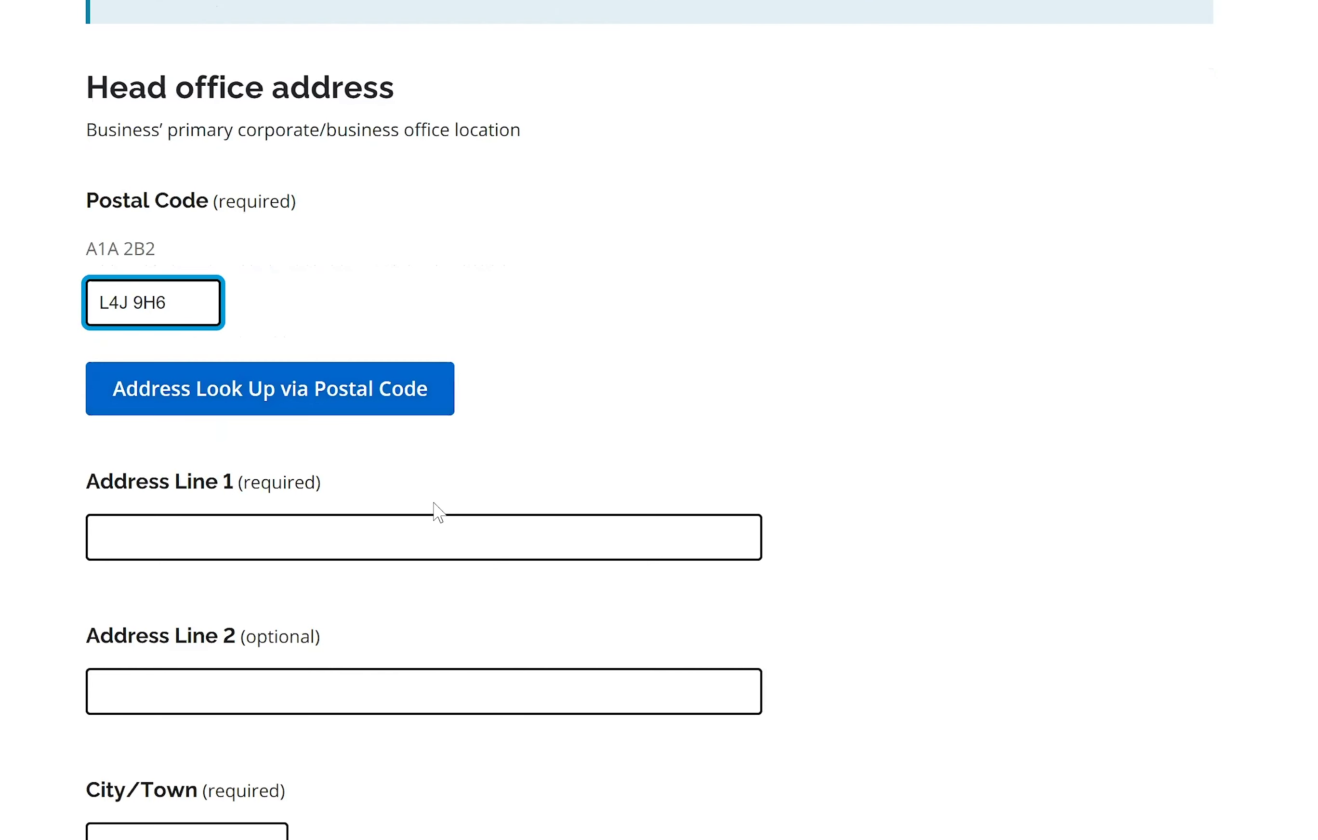
scroll(312, 386, down, 2)
click(242, 275)
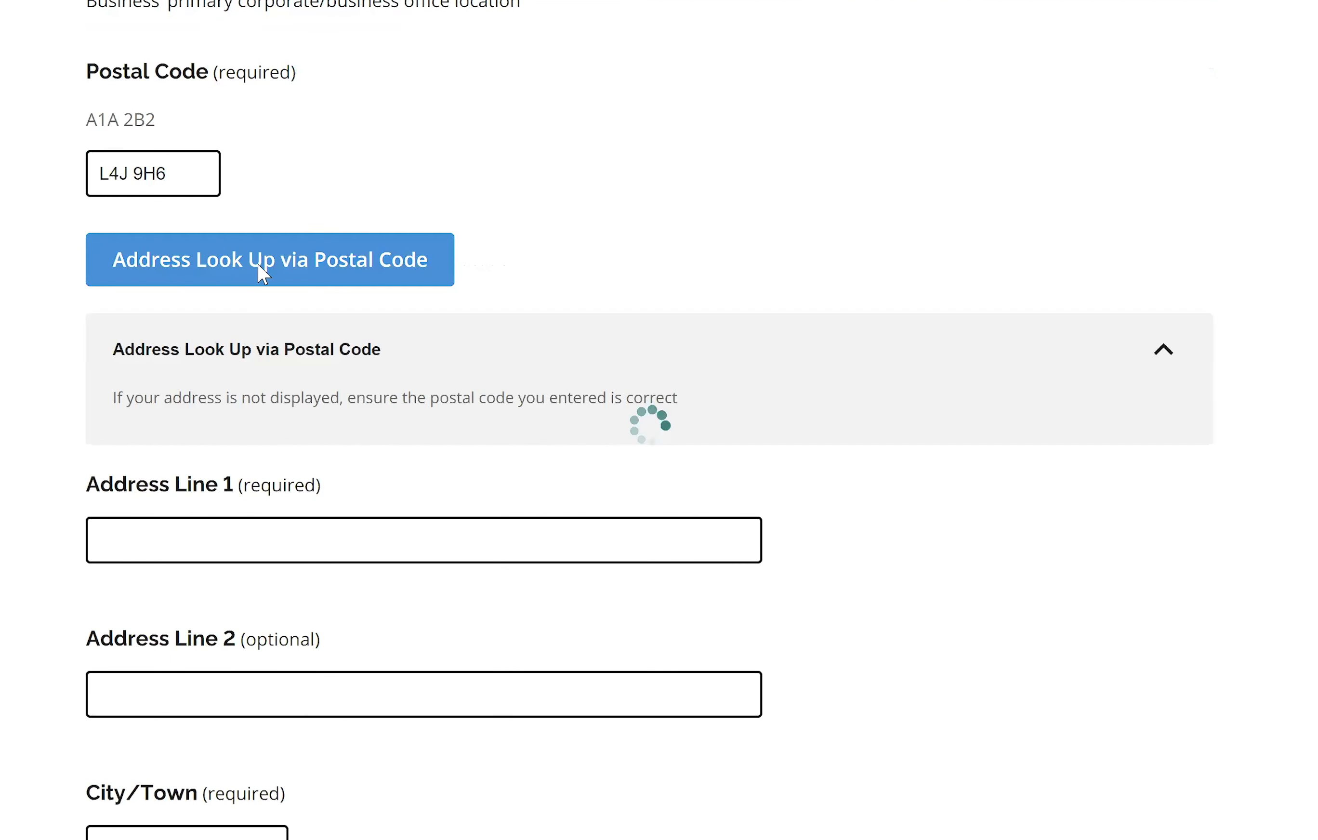
scroll(142, 409, down, 6)
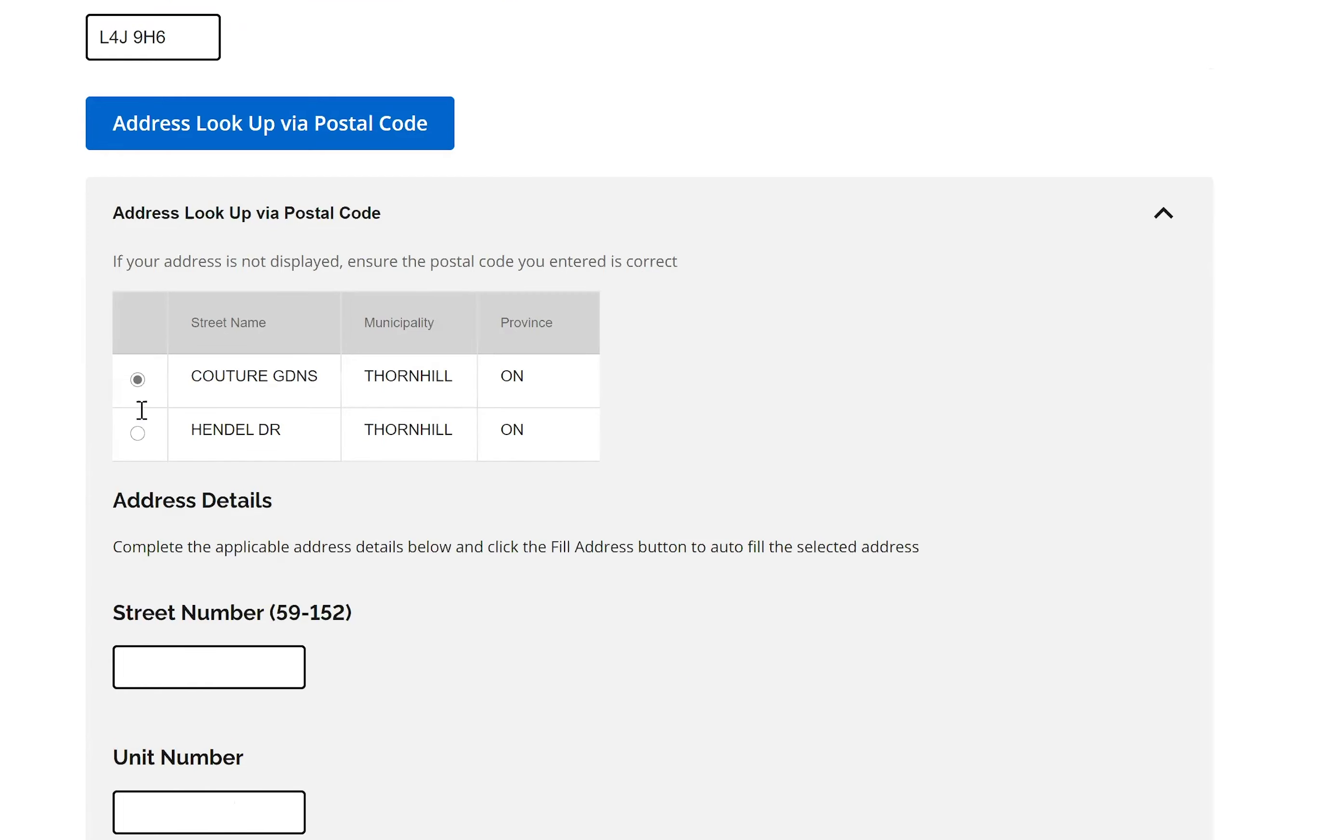
click(163, 440)
text(12)
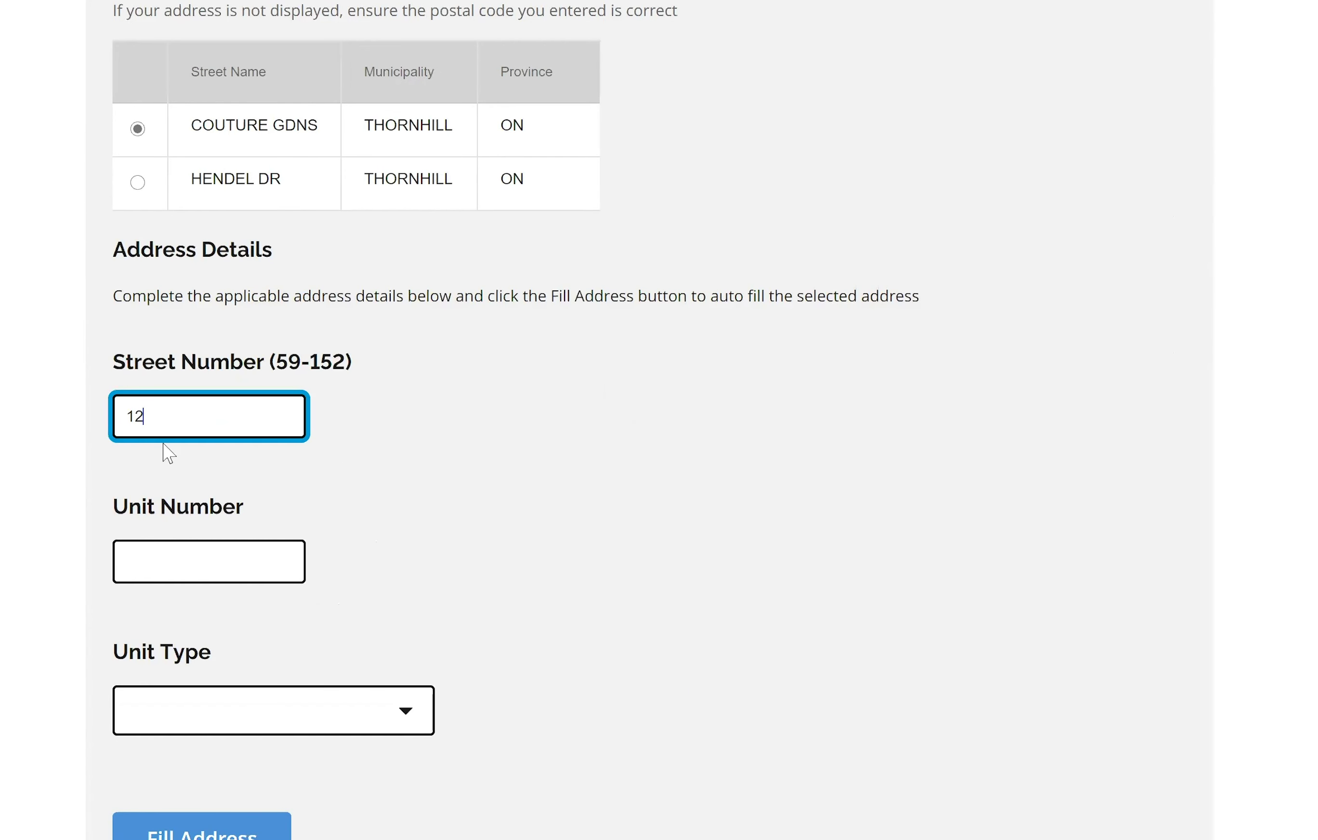
text(4)
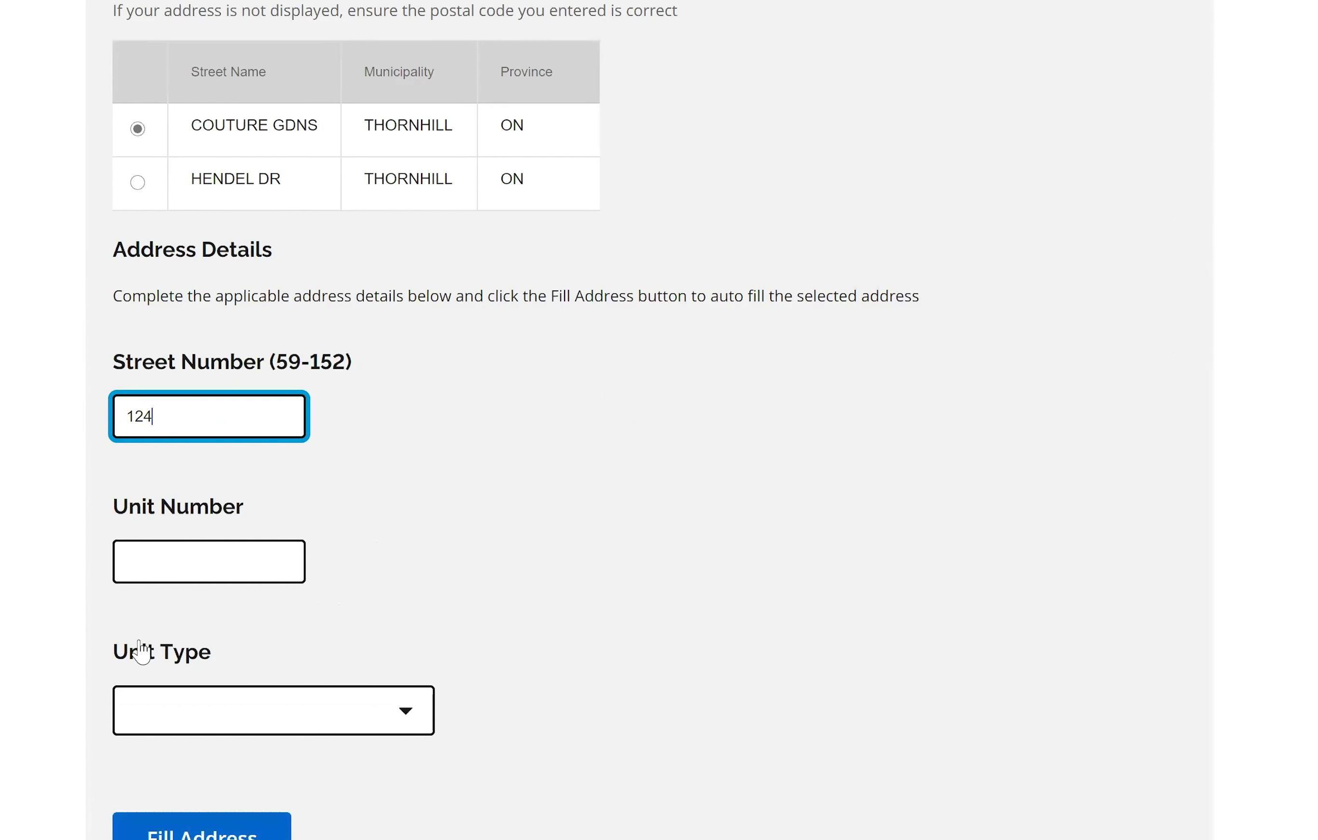
scroll(141, 652, down, 4)
click(245, 597)
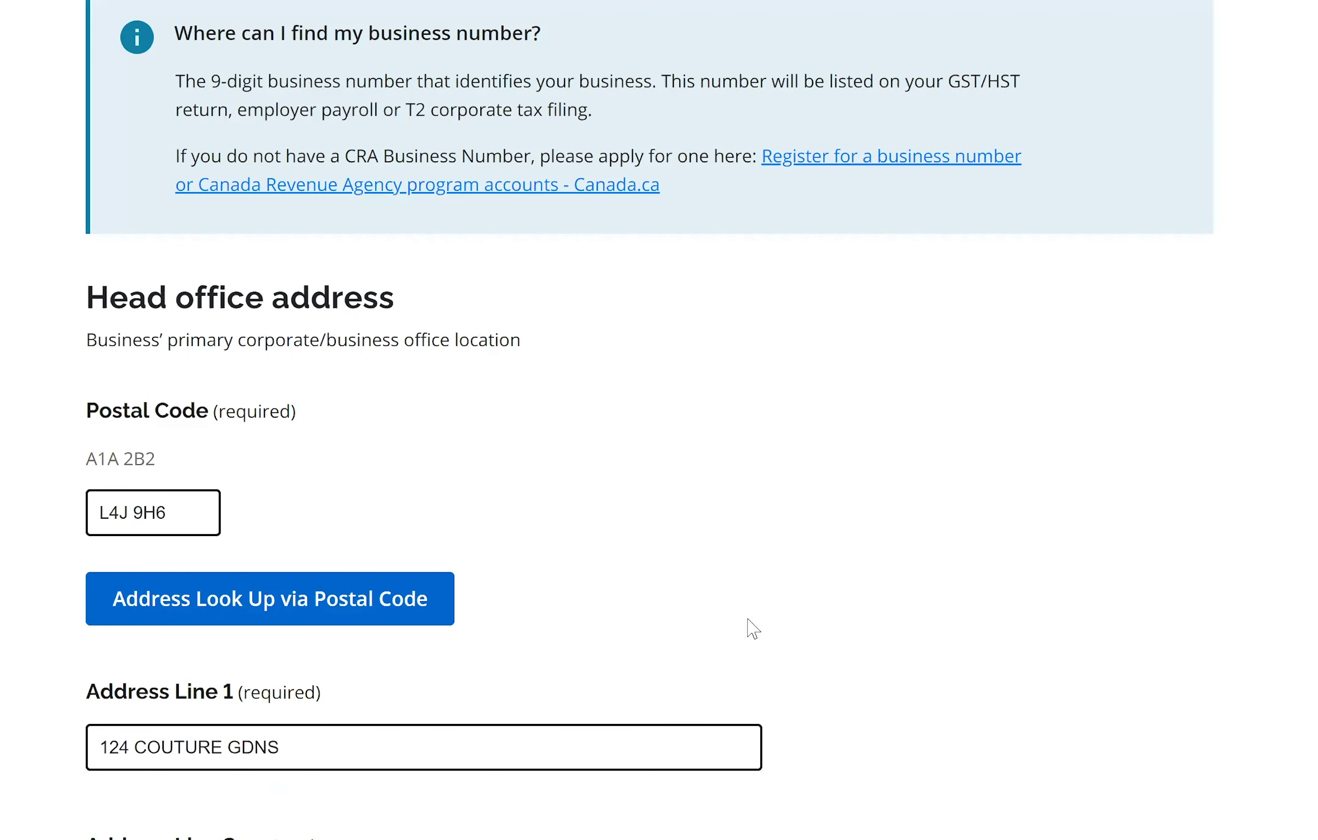
Mark the mailing address as the same as the head office address.
scroll(752, 625, down, 12)
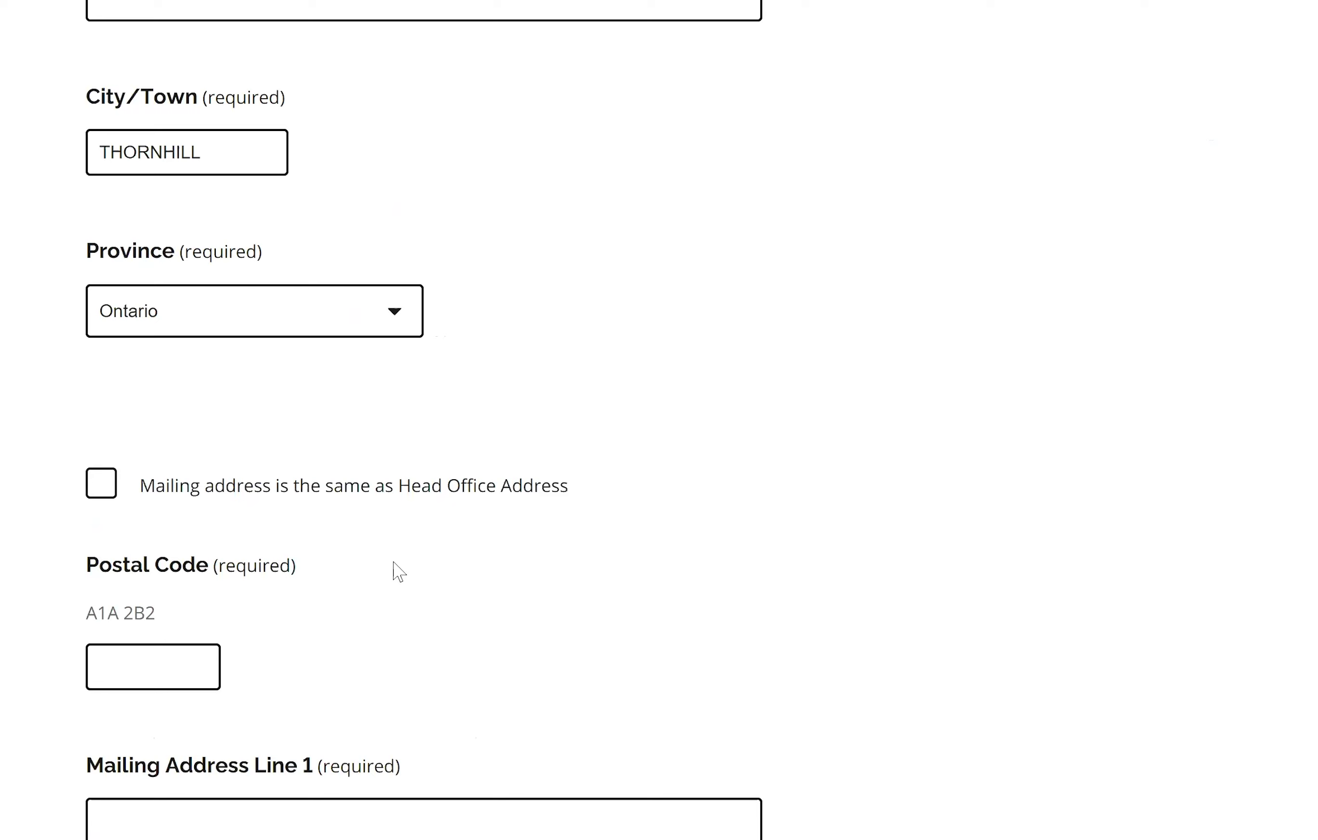
scroll(395, 571, down, 2)
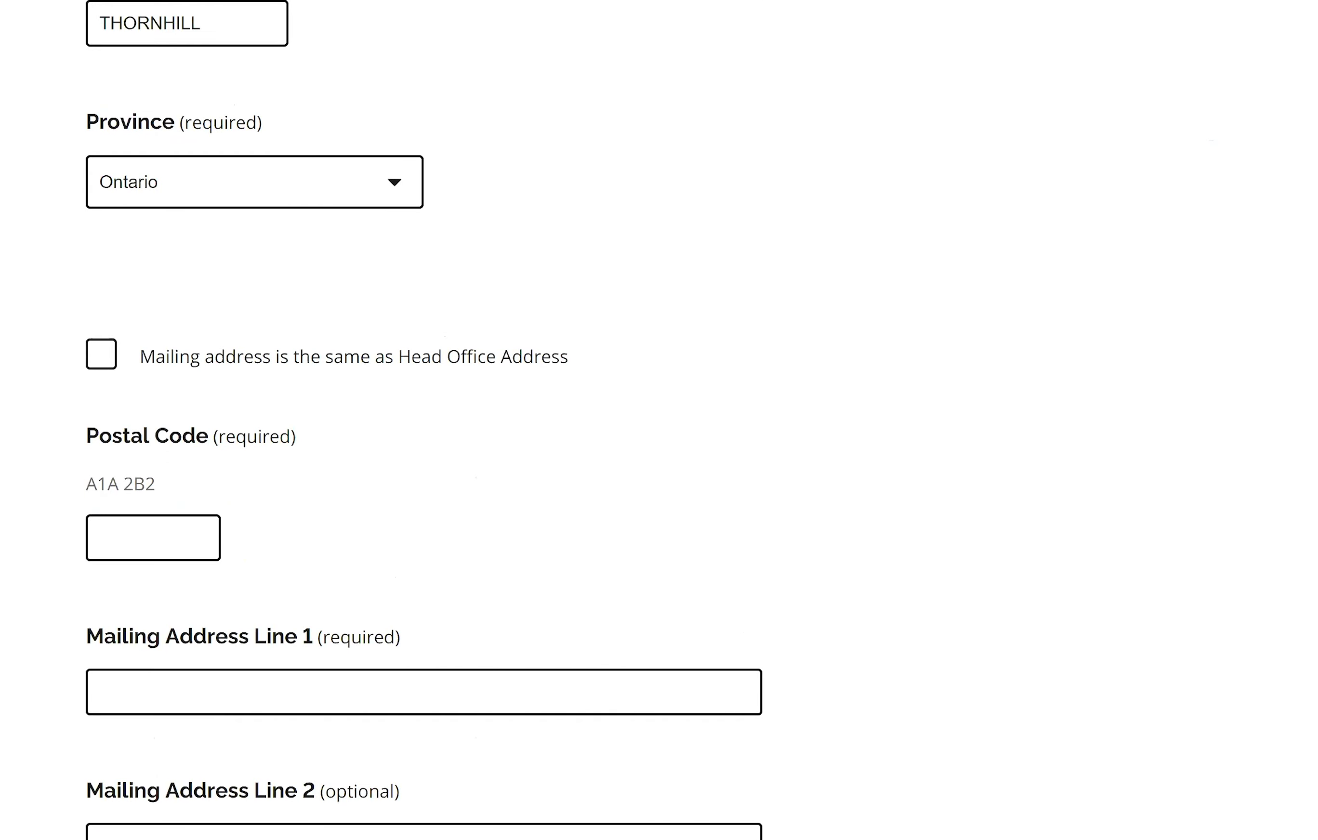
scroll(432, 365, down, 10)
scroll(432, 365, up, 10)
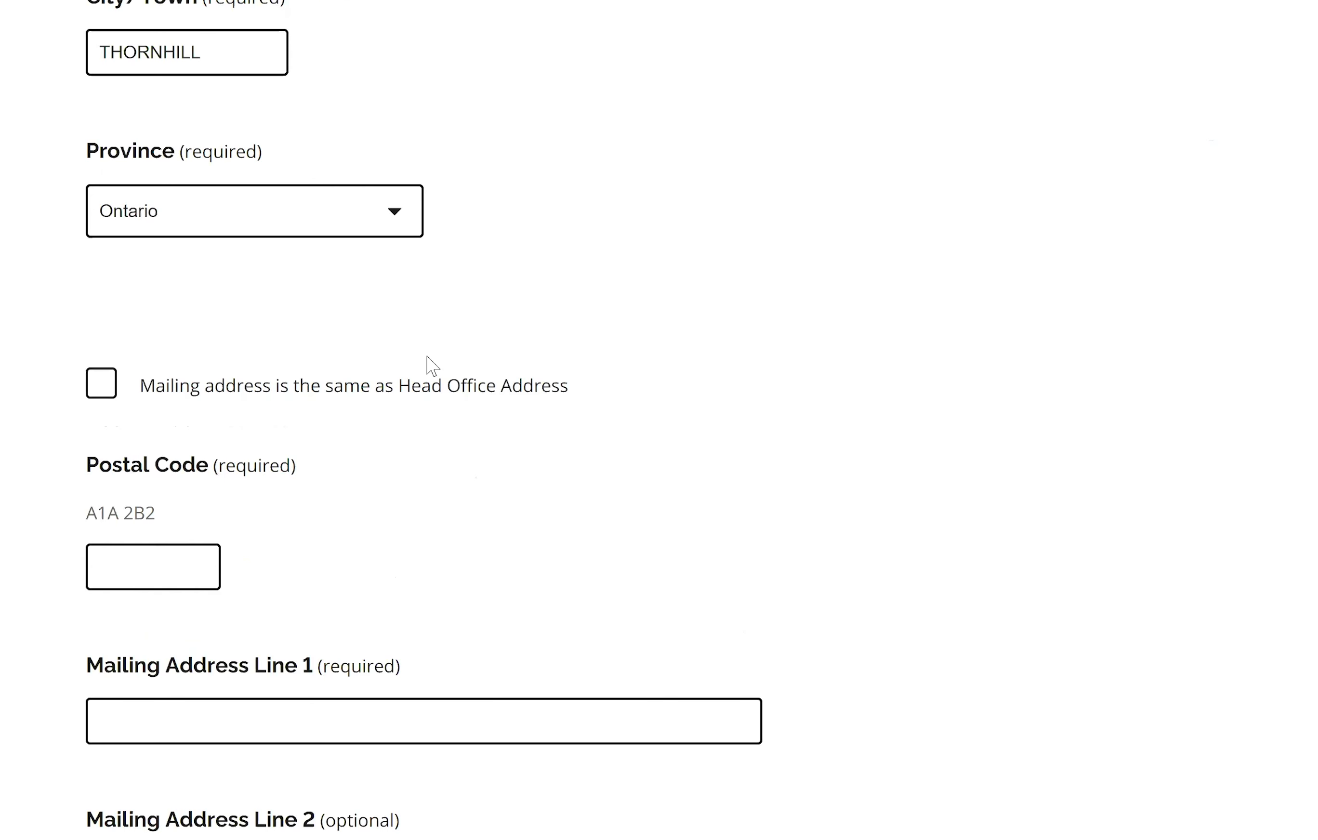
click(116, 394)
Move on to Contact Information and choose Mr. as the salutation.
click(1108, 636)
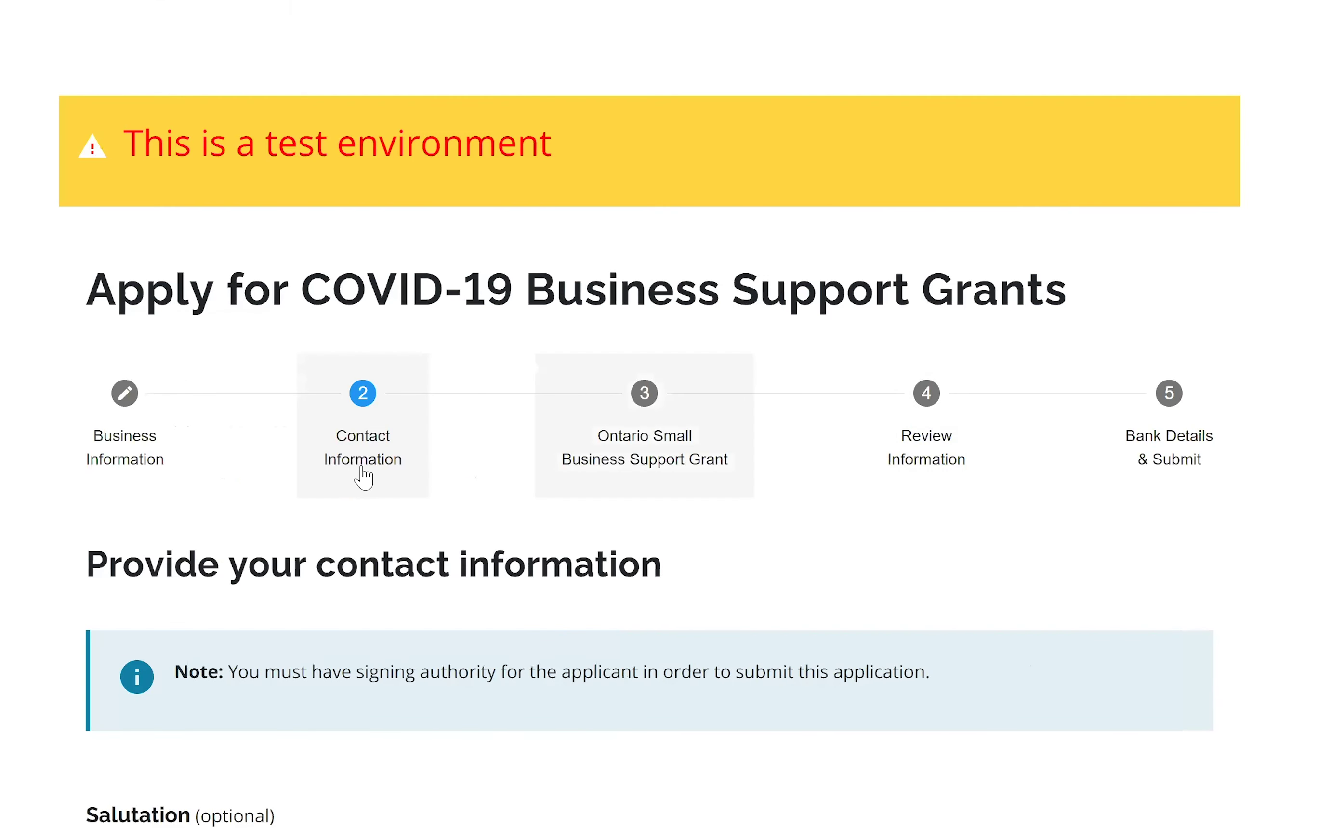
scroll(436, 362, down, 8)
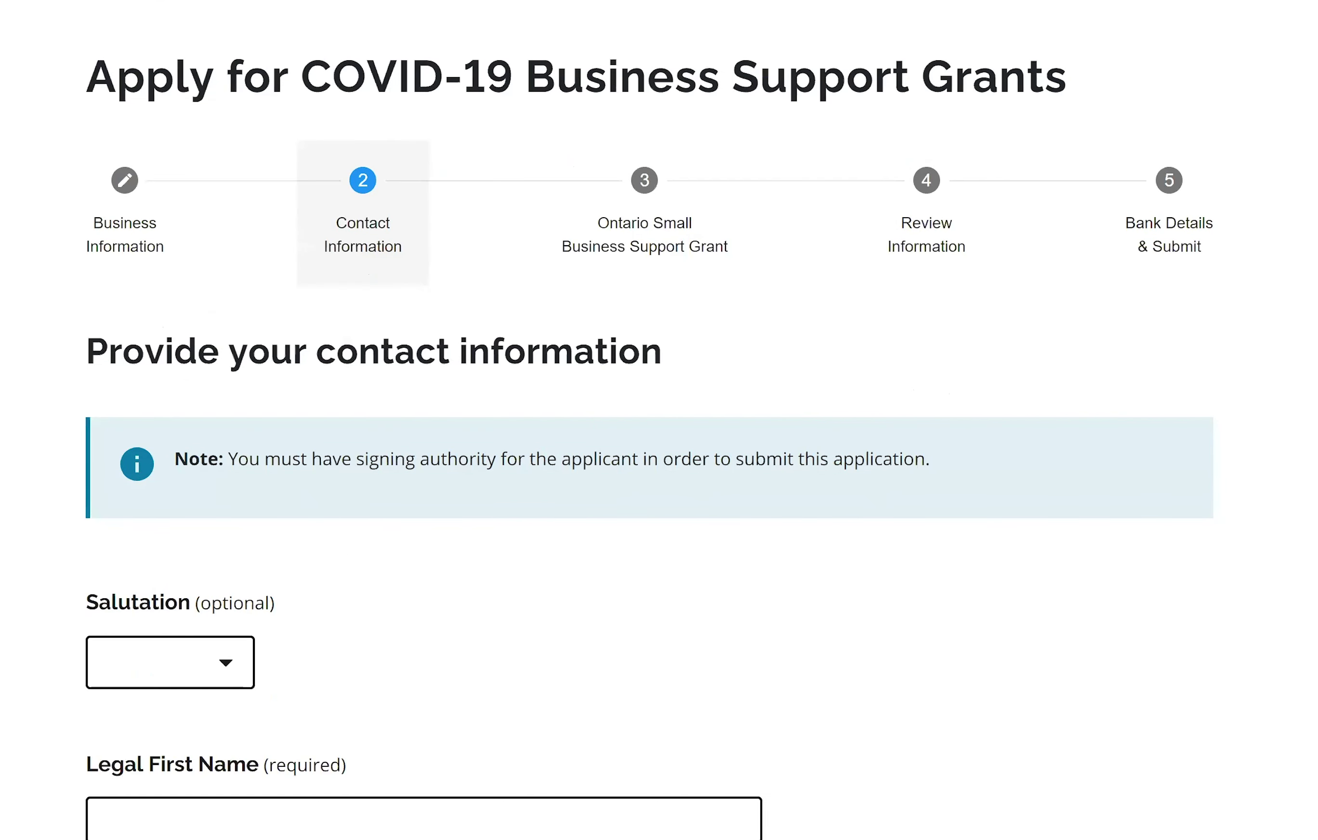
click(213, 393)
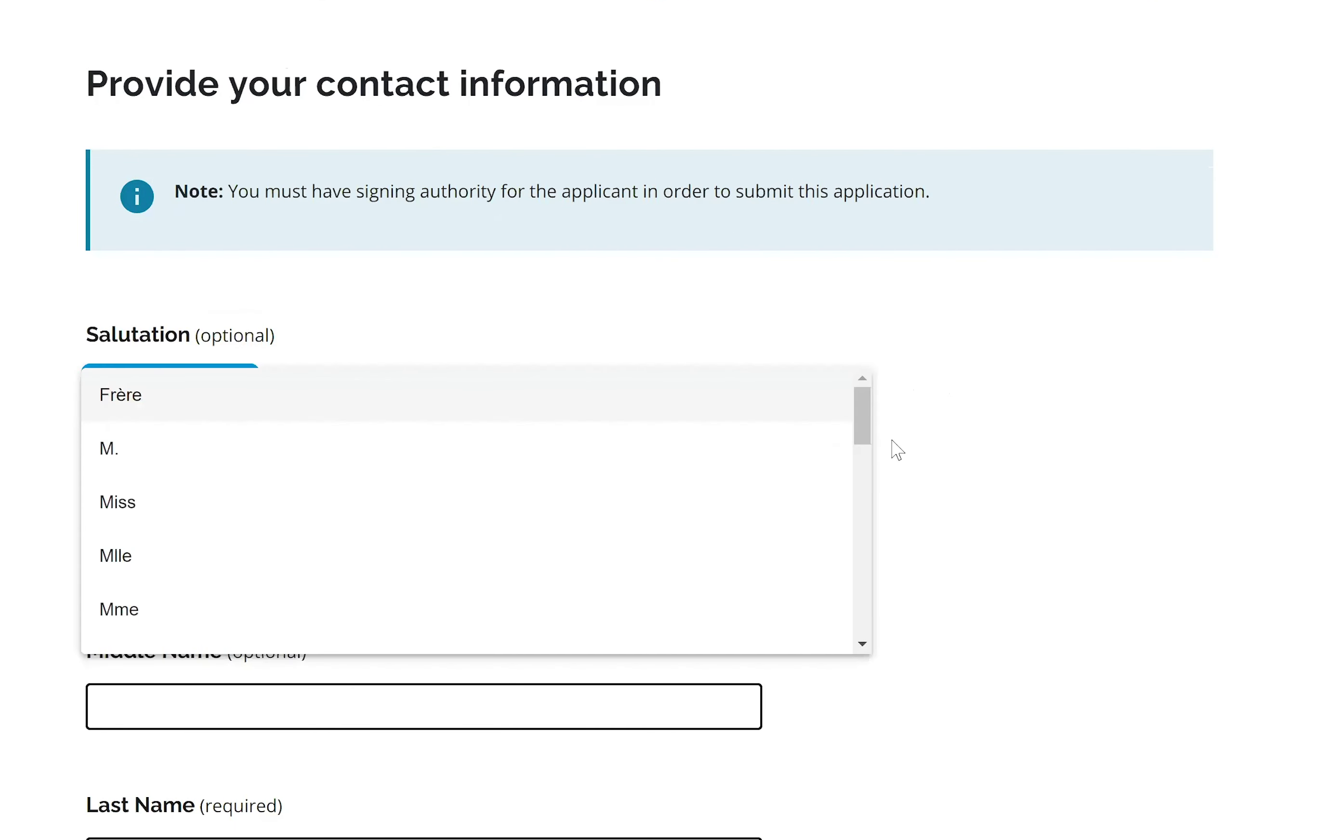
drag(864, 443, 866, 471)
click(213, 512)
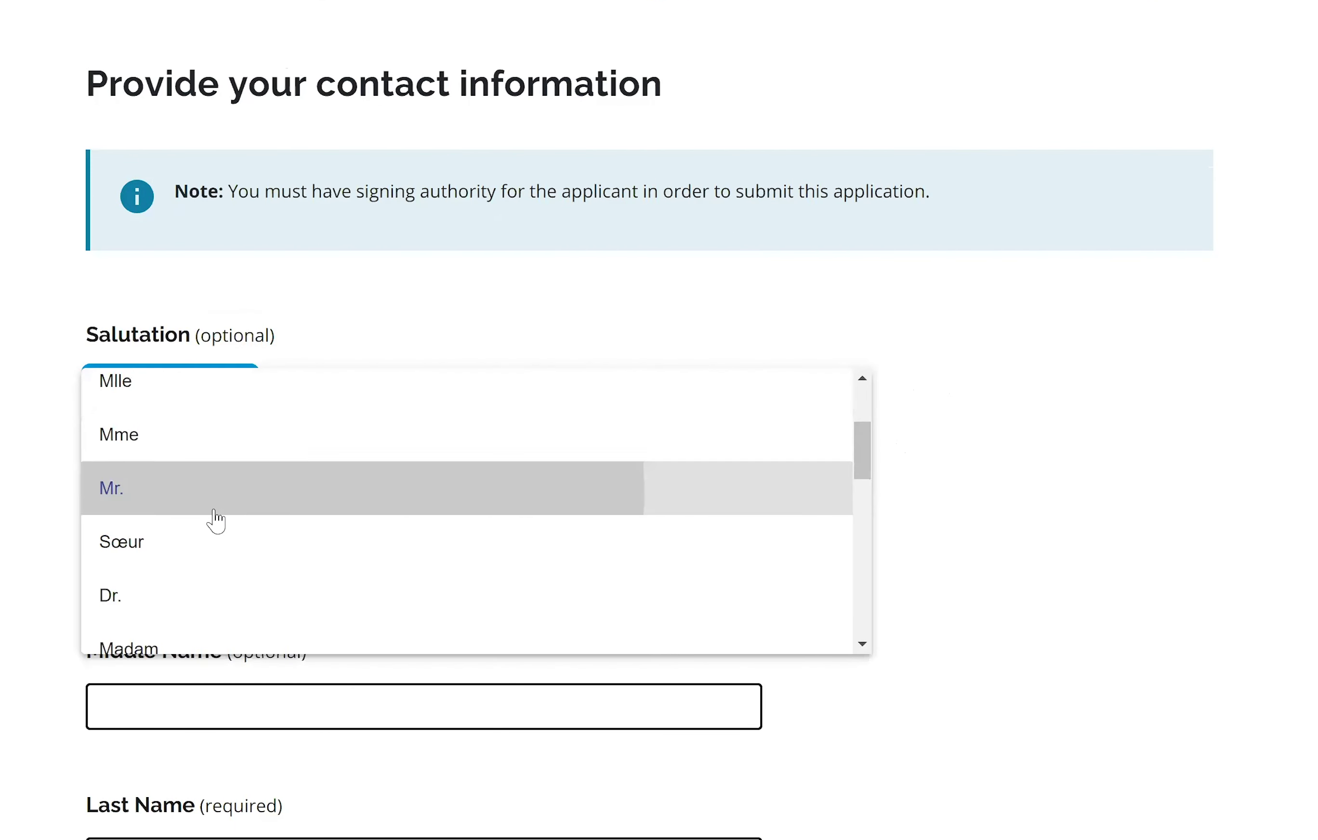
Enter the contact's legal first name and last name.
click(188, 545)
click(677, 670)
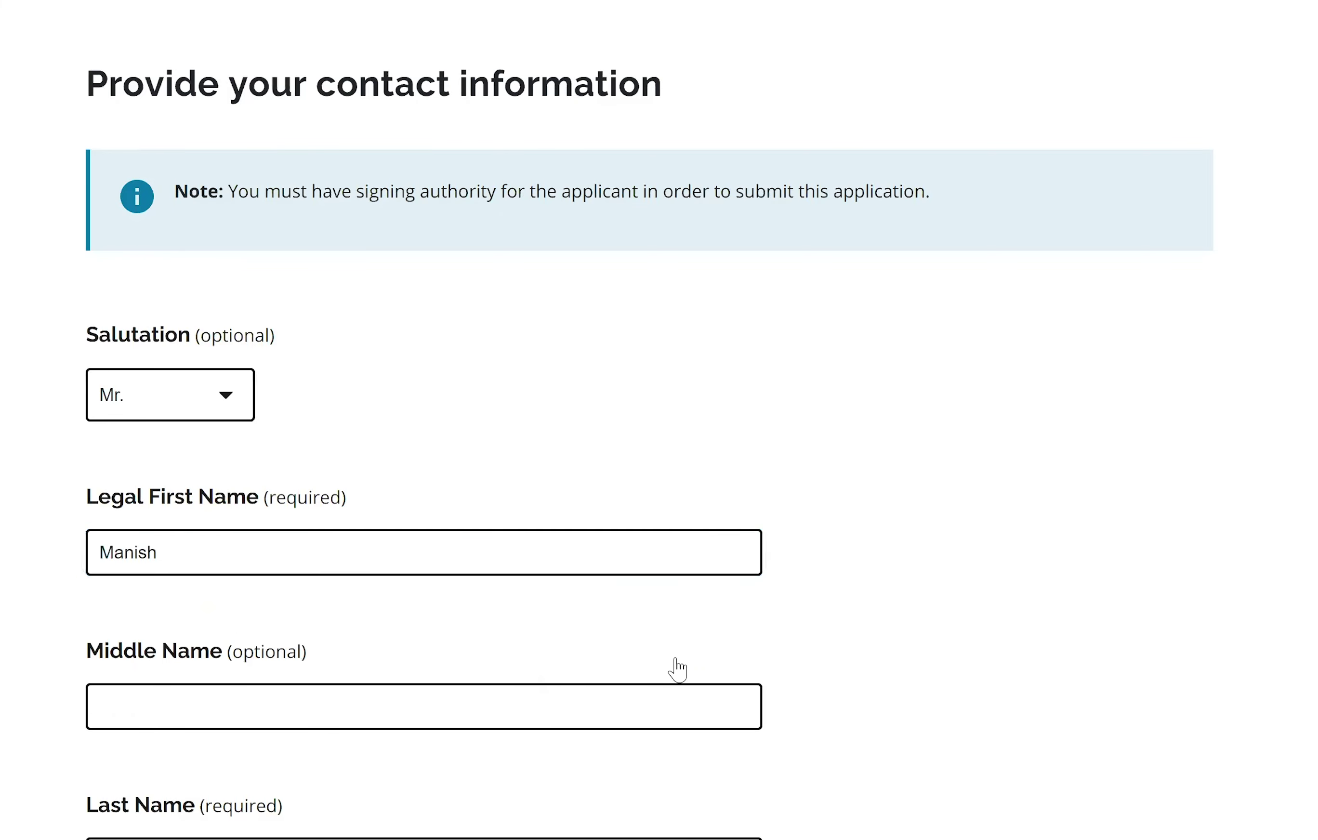
scroll(533, 406, down, 5)
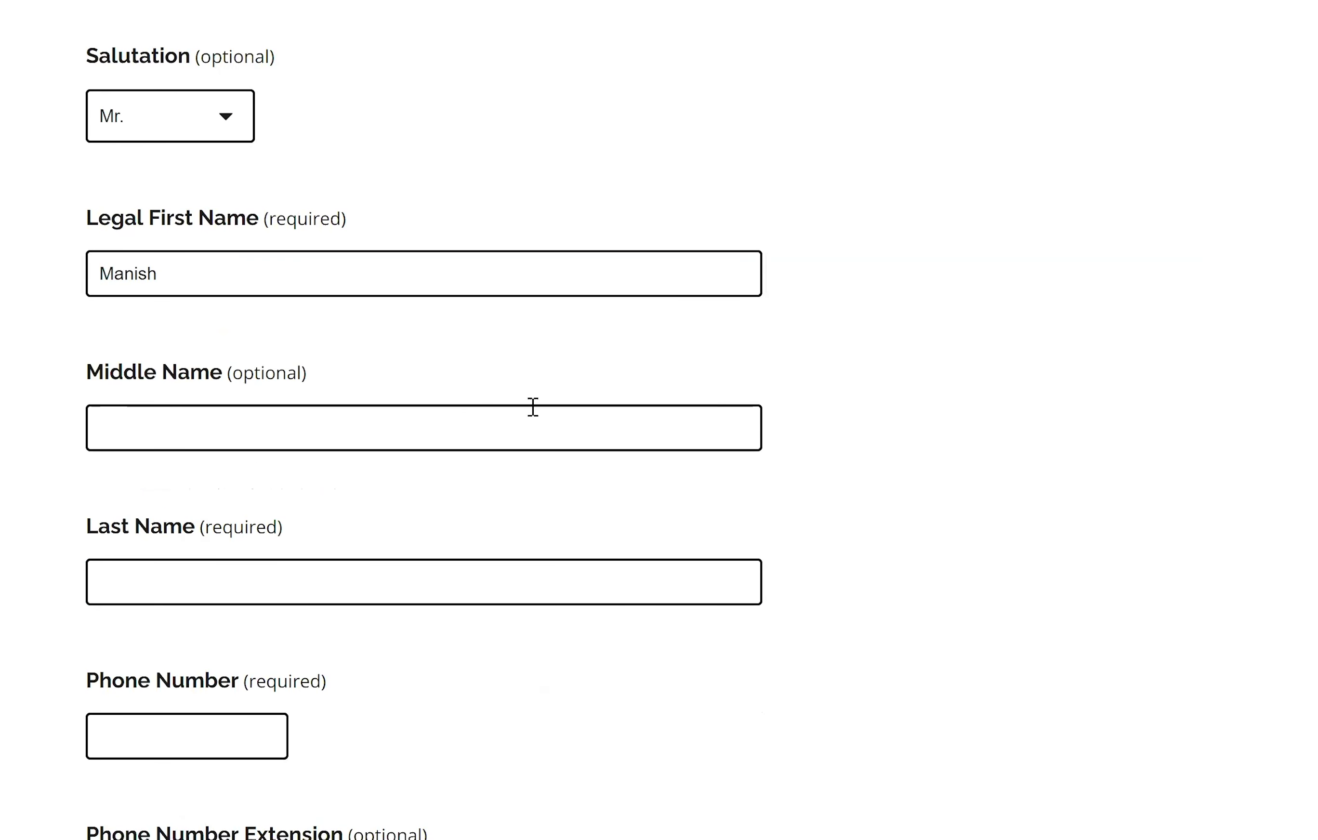
click(227, 587)
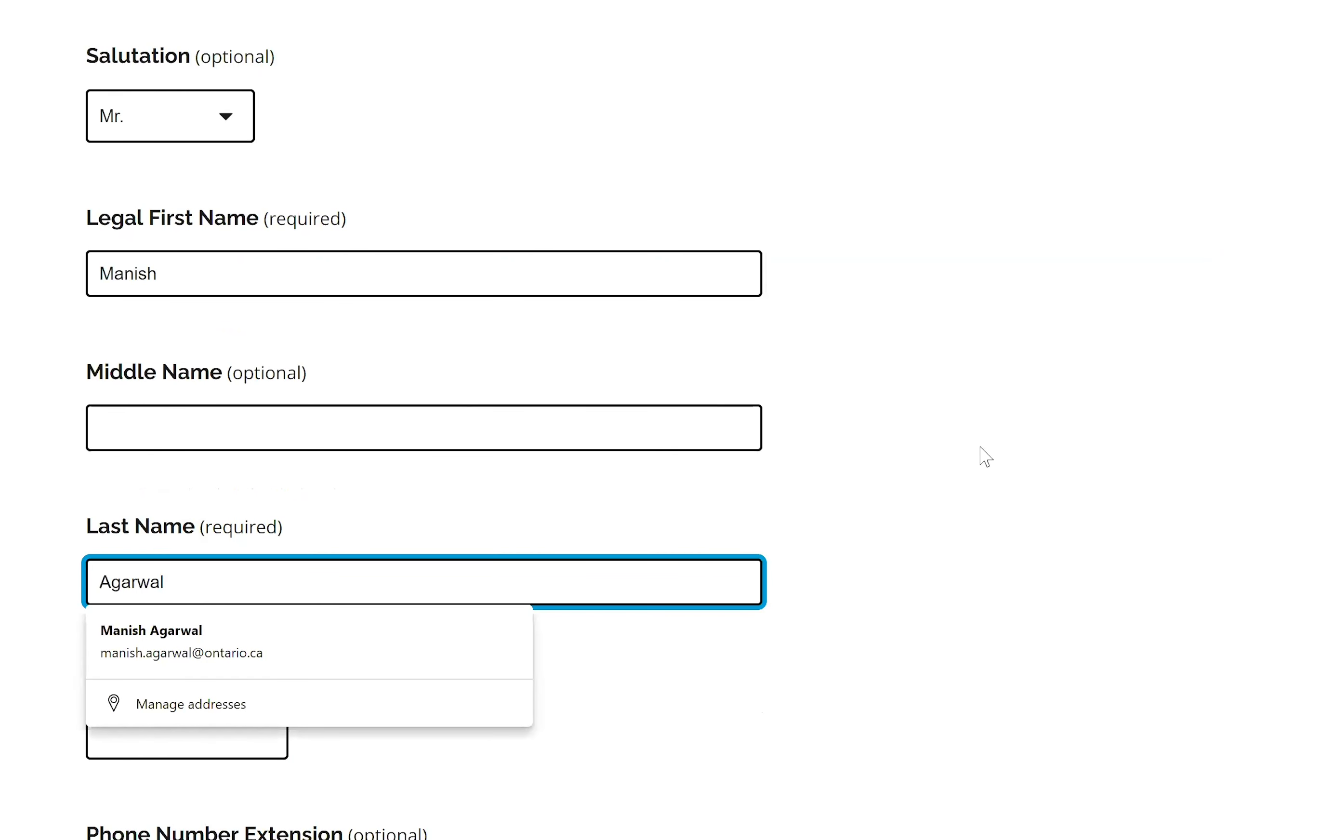
click(986, 456)
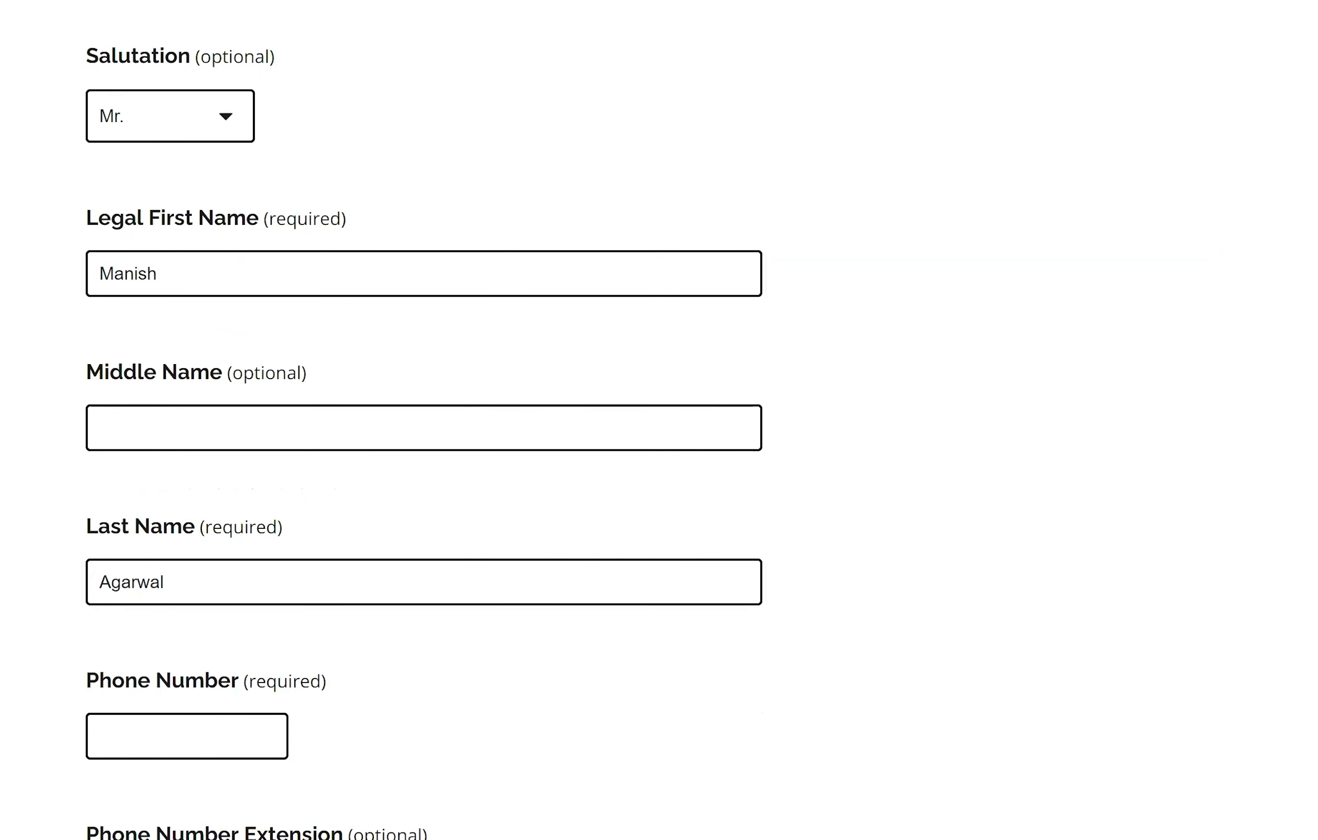
drag(986, 455, 78, 44)
Fill the phone number and email from the saved contact suggestions.
scroll(271, 467, down, 5)
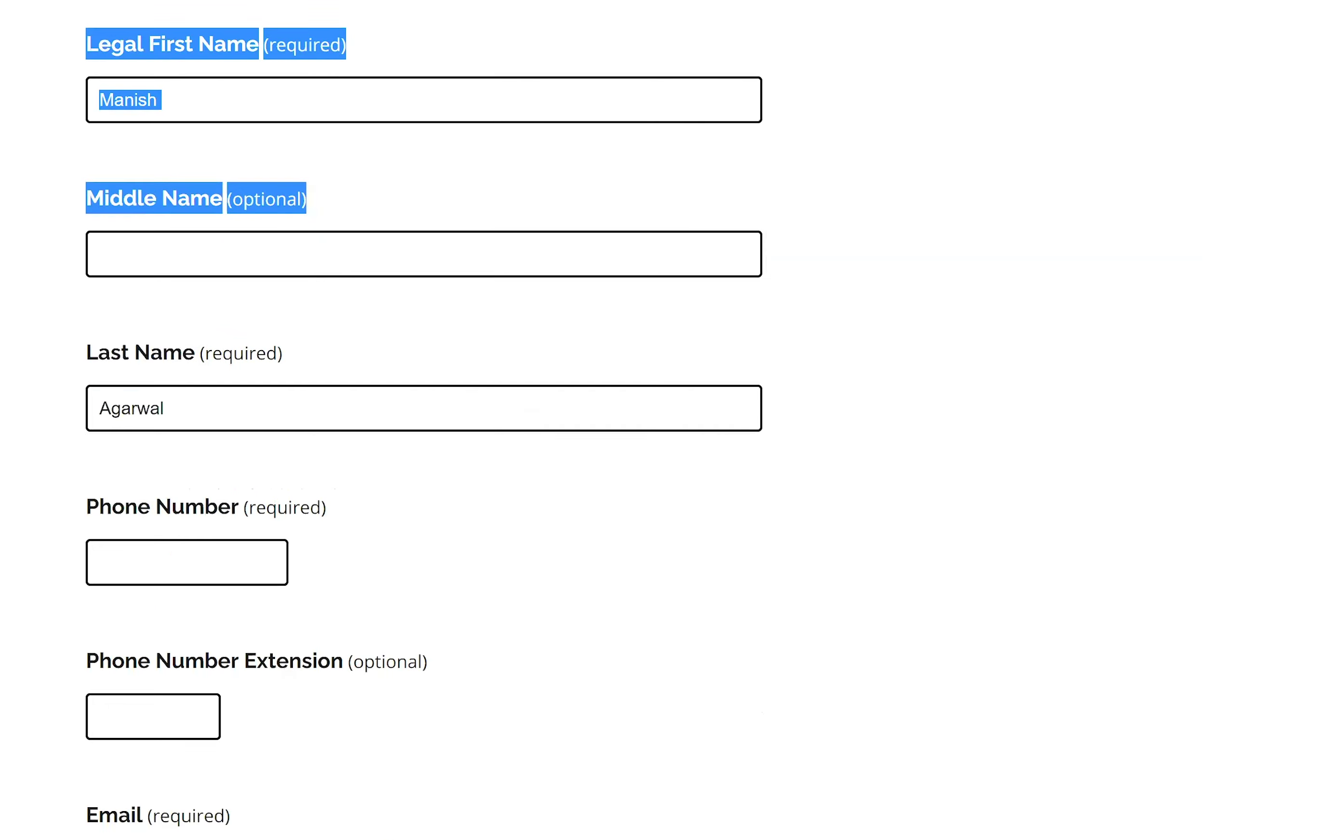
click(200, 449)
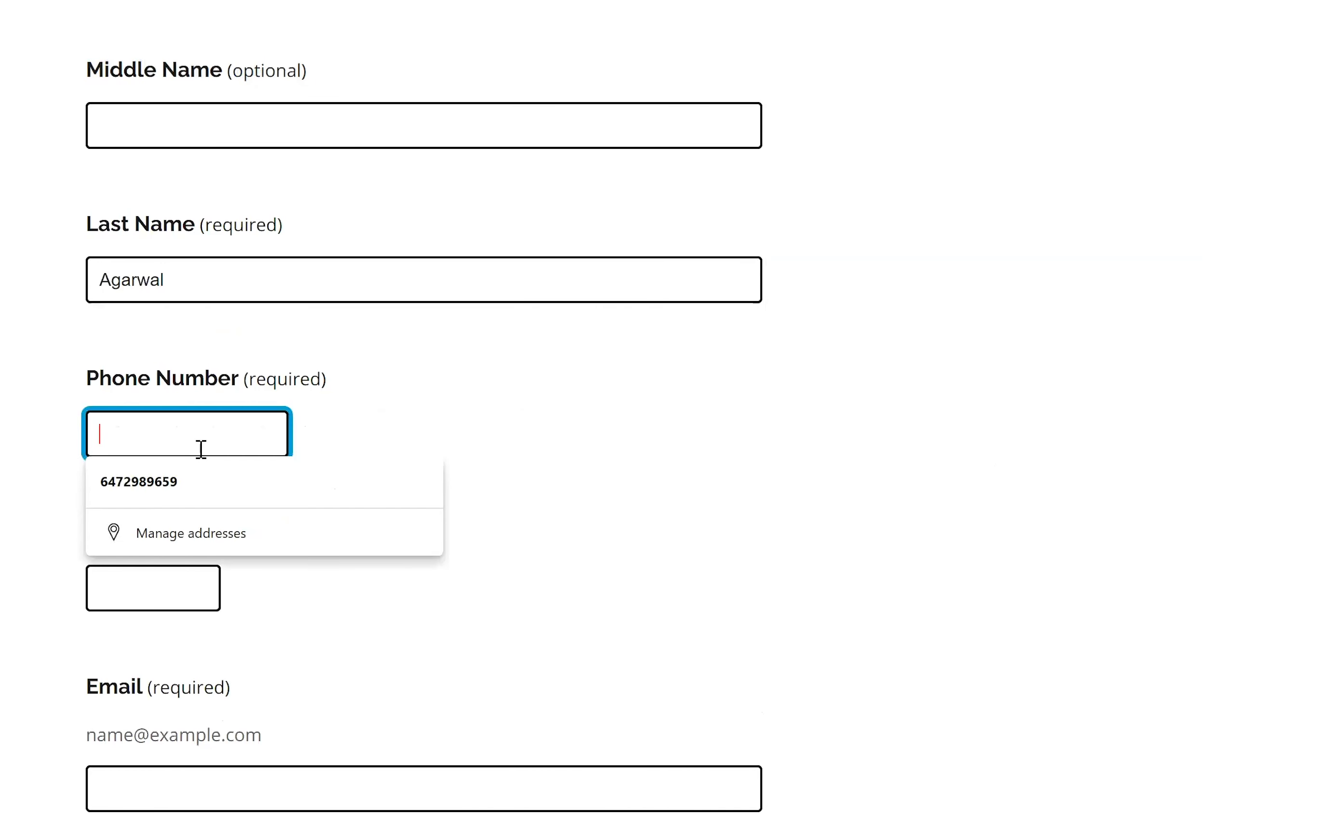
key(Return)
scroll(289, 631, down, 2)
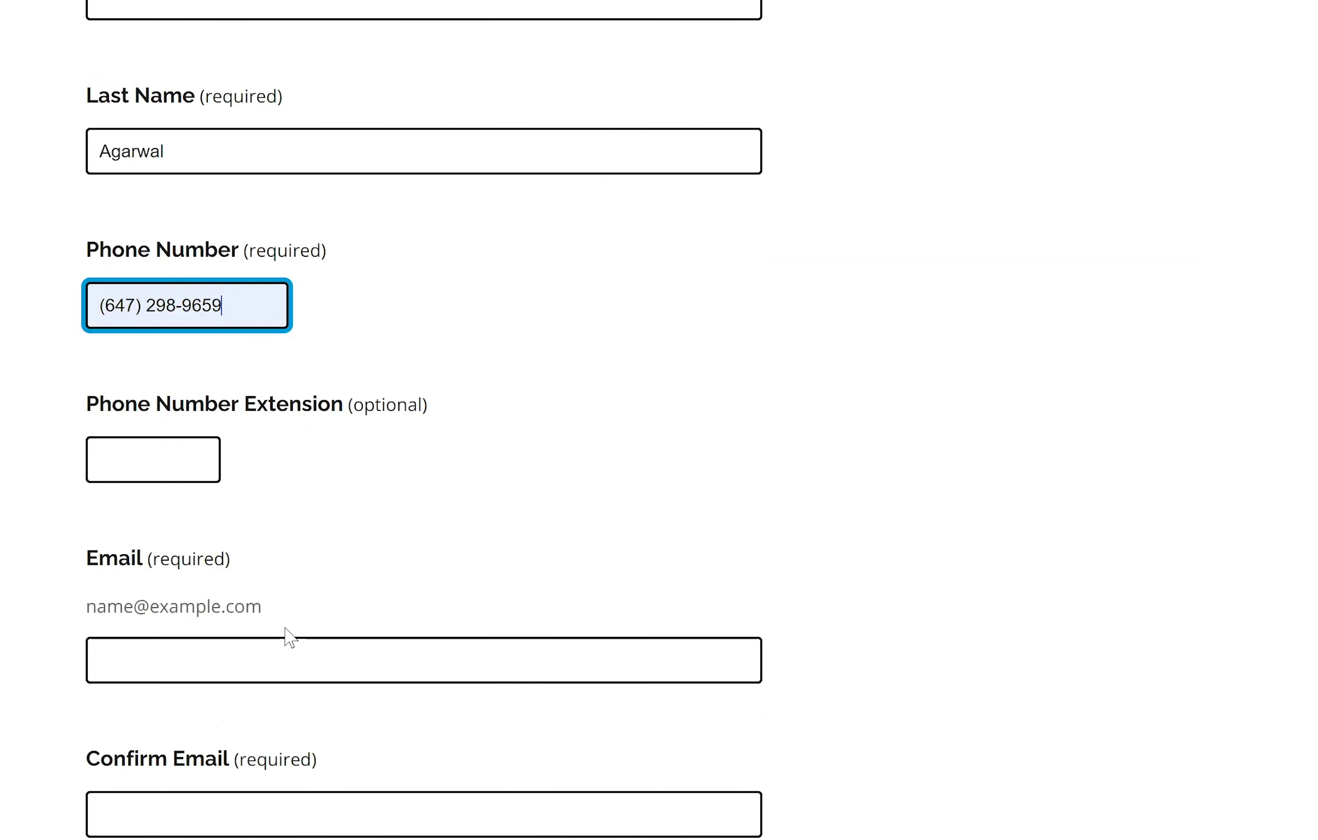
click(287, 649)
click(263, 714)
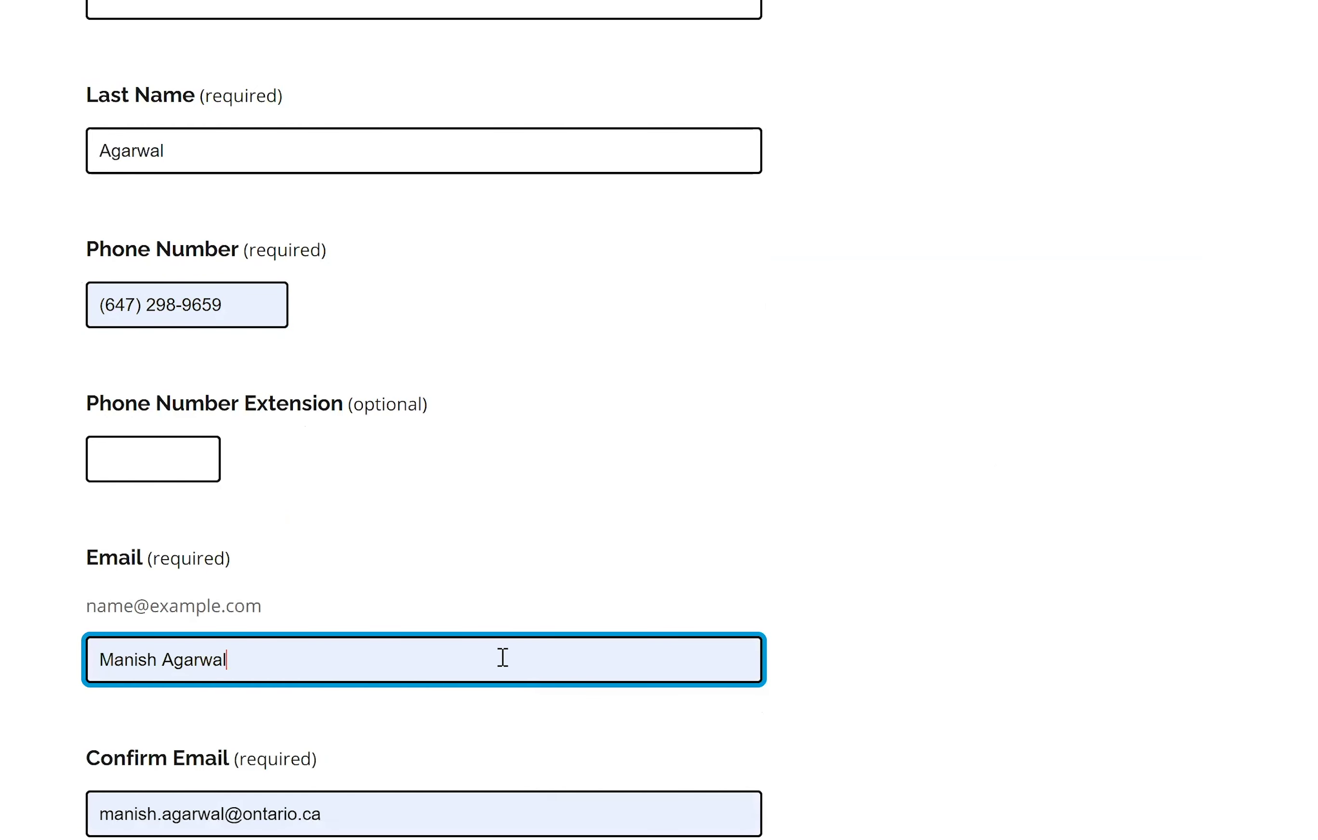
Replace the email with the contact's correct address and check the confirm-email entry.
triple_click(166, 660)
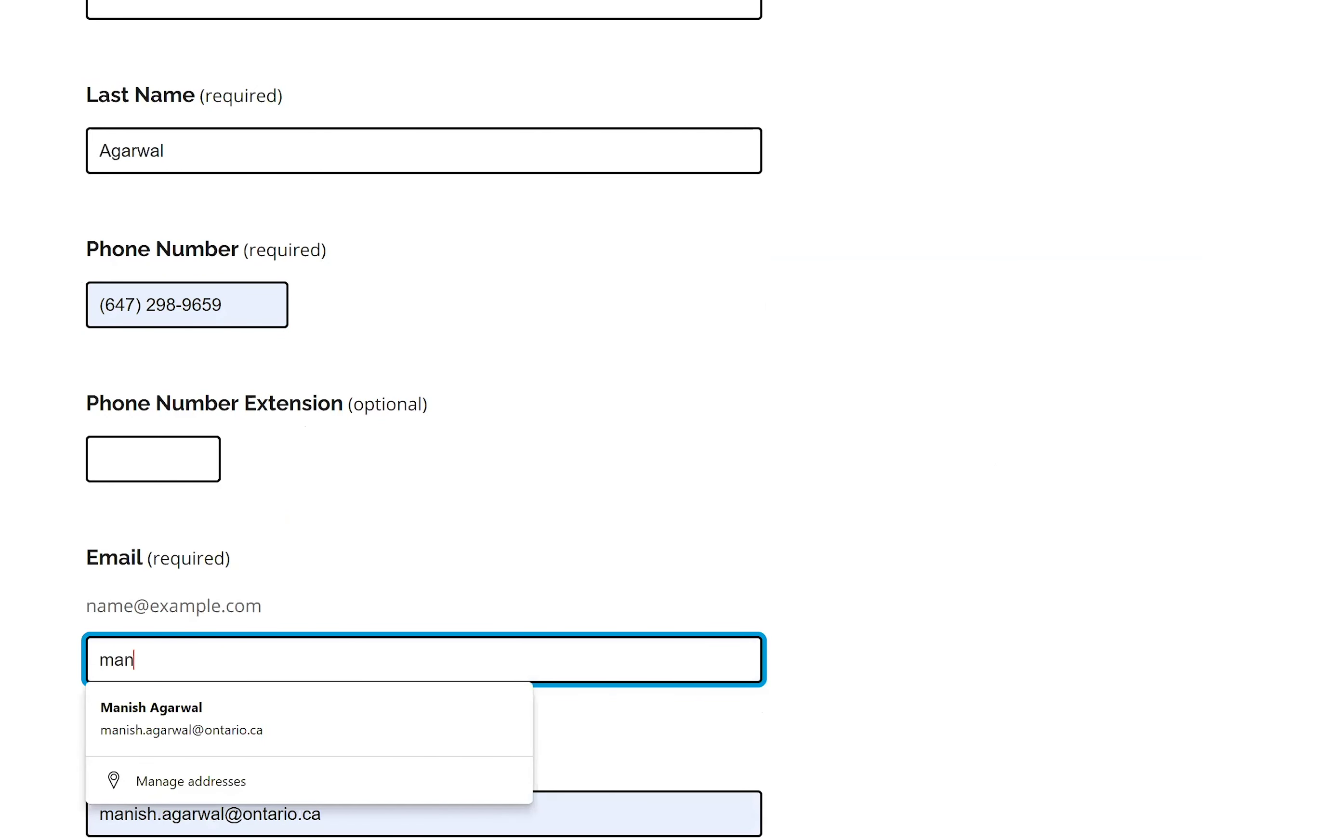
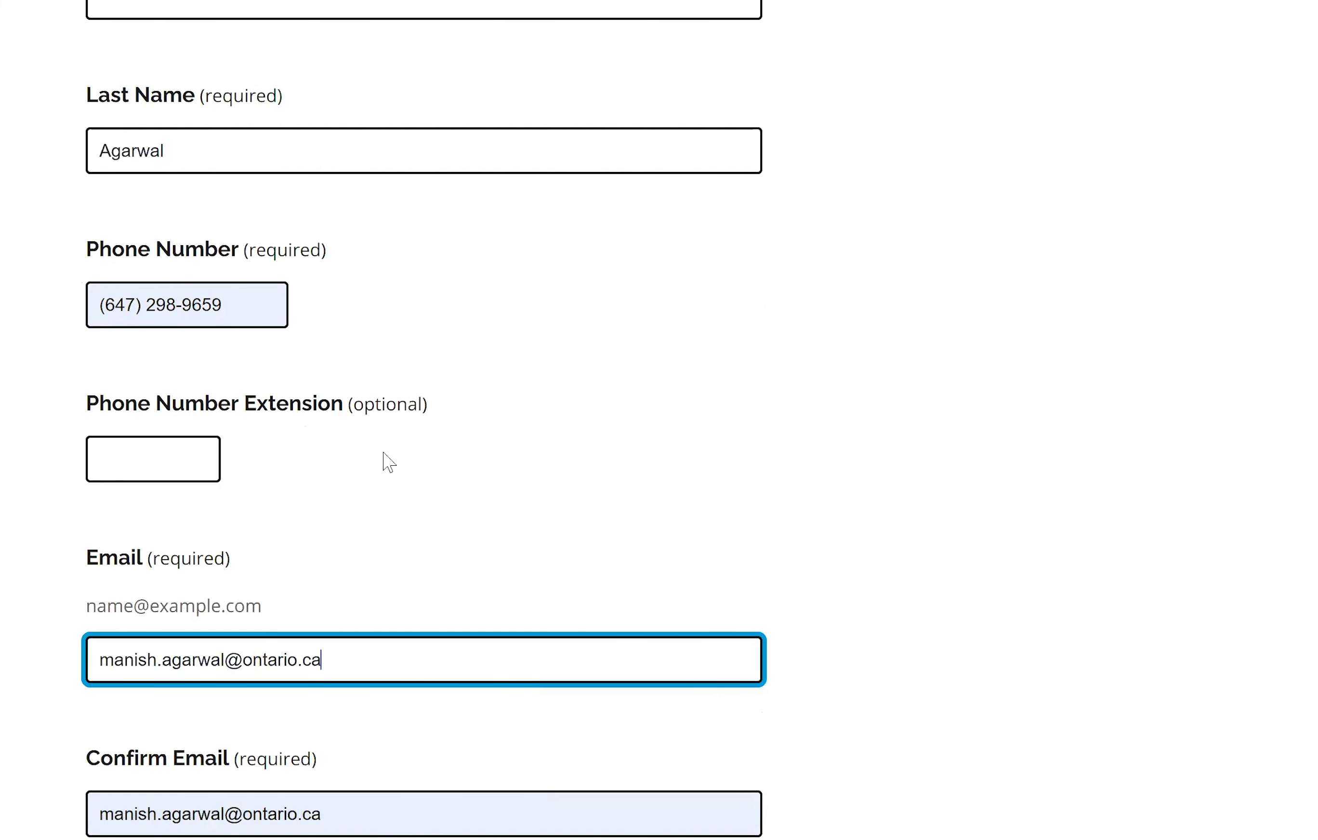
click(882, 531)
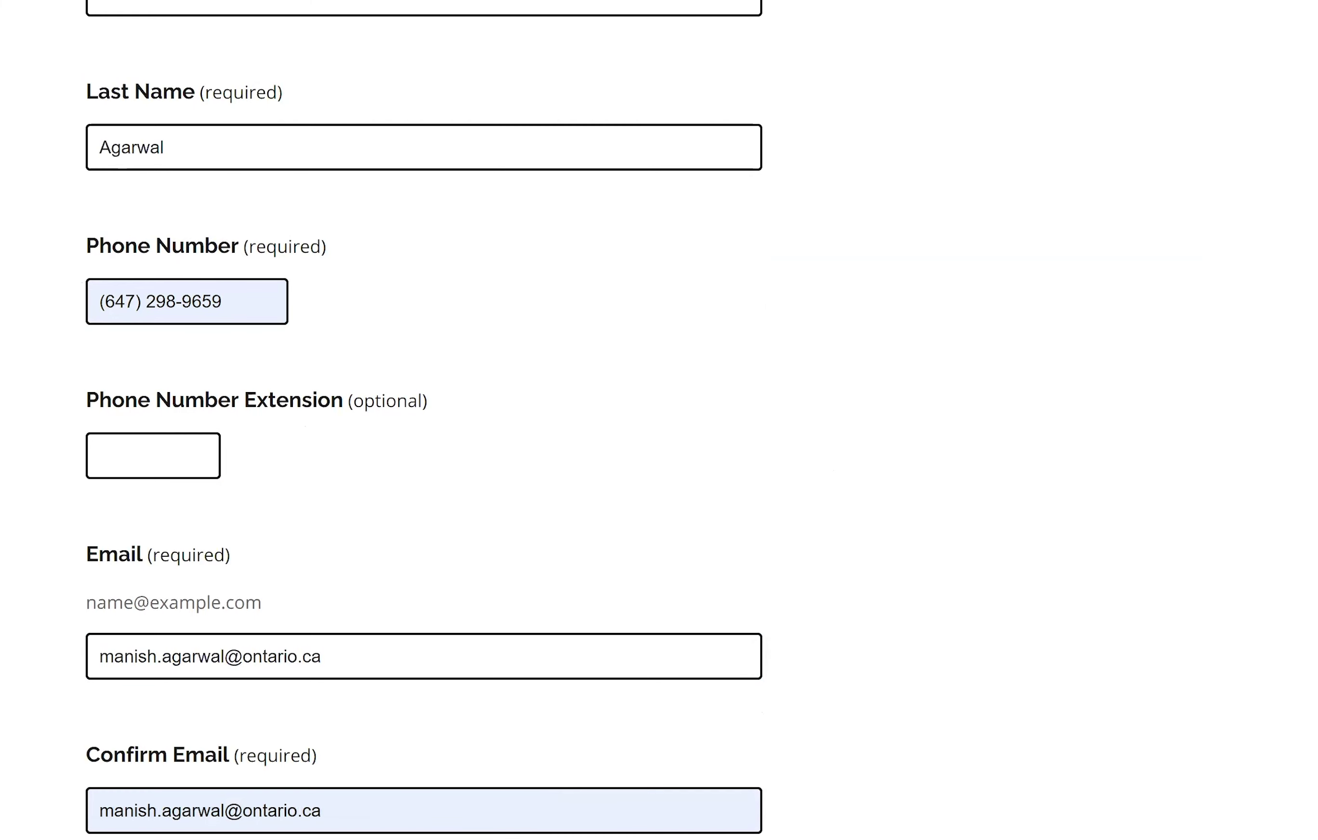
scroll(408, 417, down, 6)
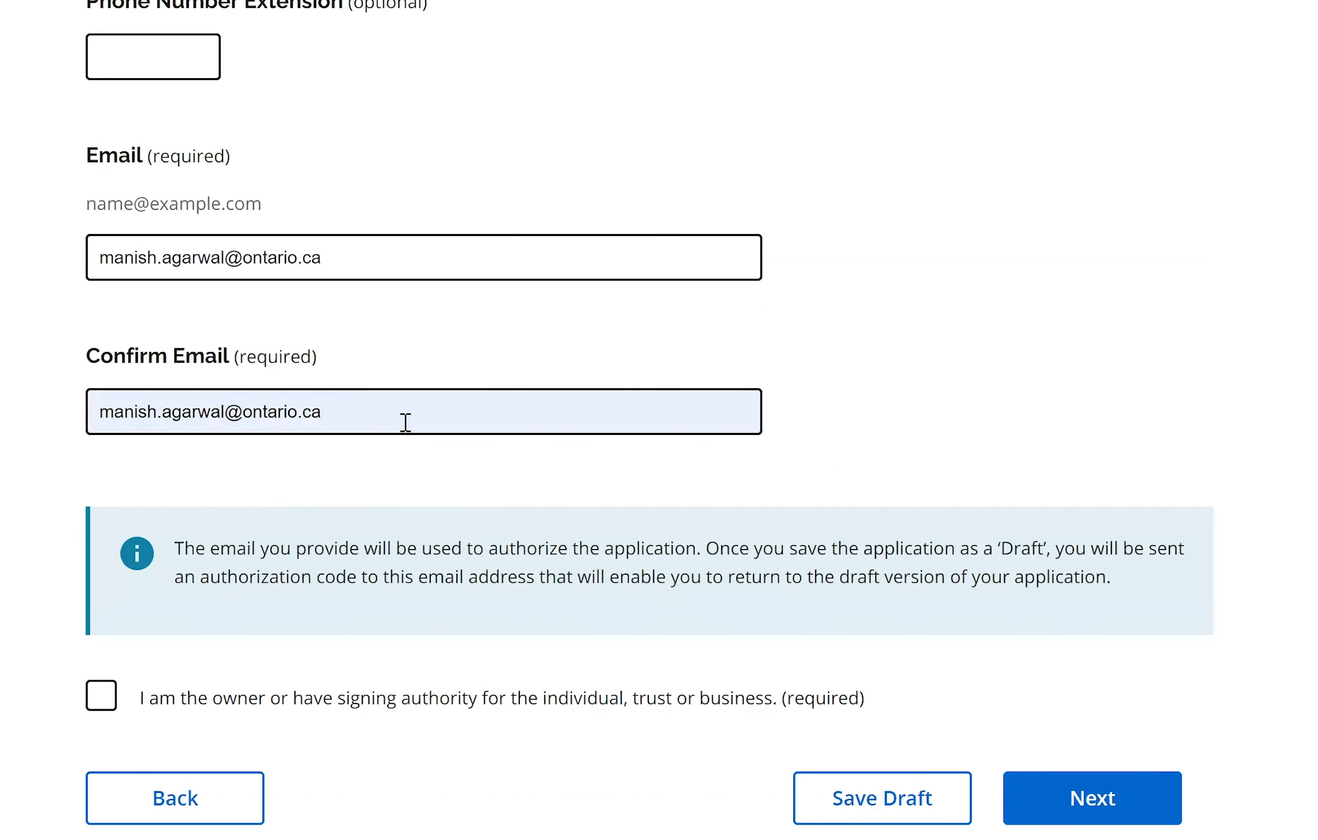
click(405, 423)
Tick 'I am the owner or have signing authority' and advance to the Small Business Support Grant step.
click(893, 433)
scroll(277, 493, up, 2)
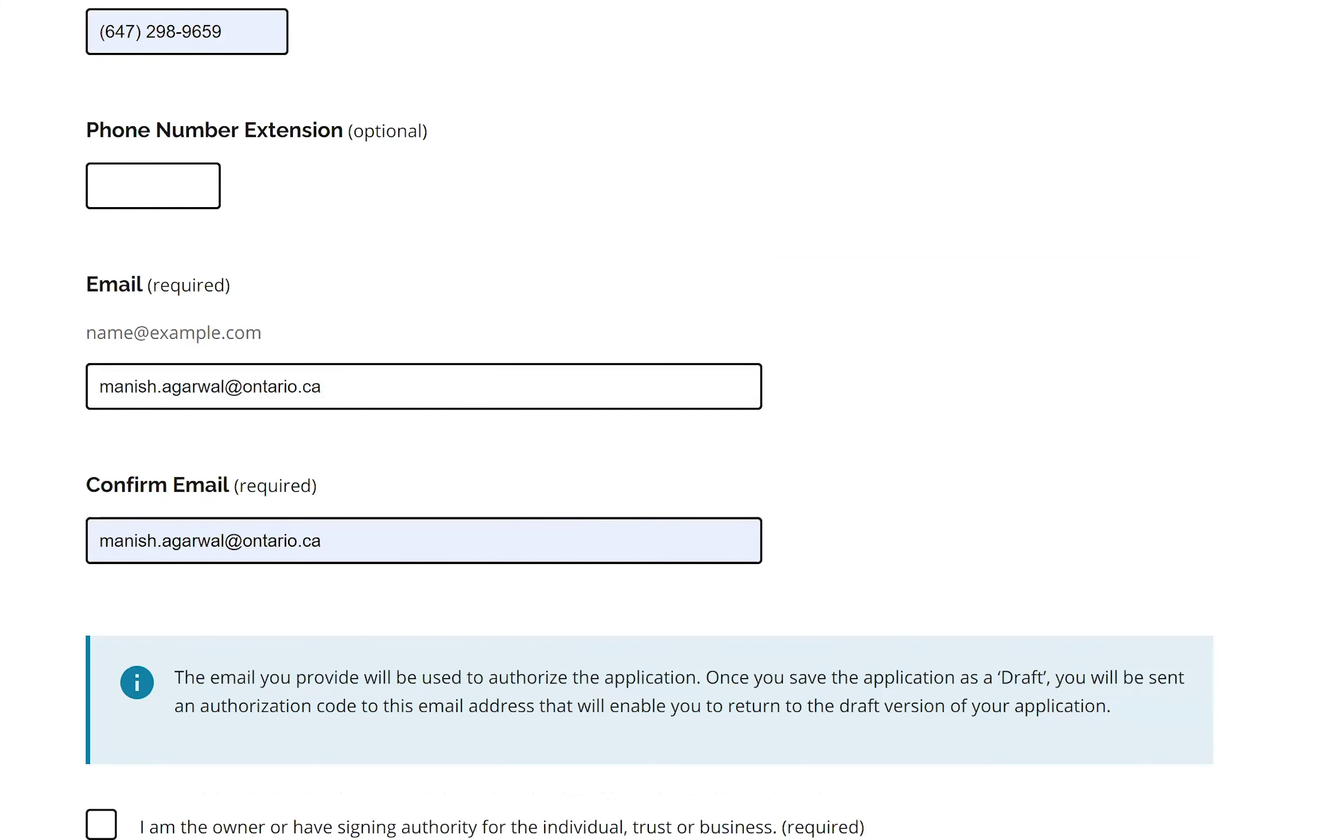
scroll(648, 424, down, 1)
scroll(1230, 552, down, 2)
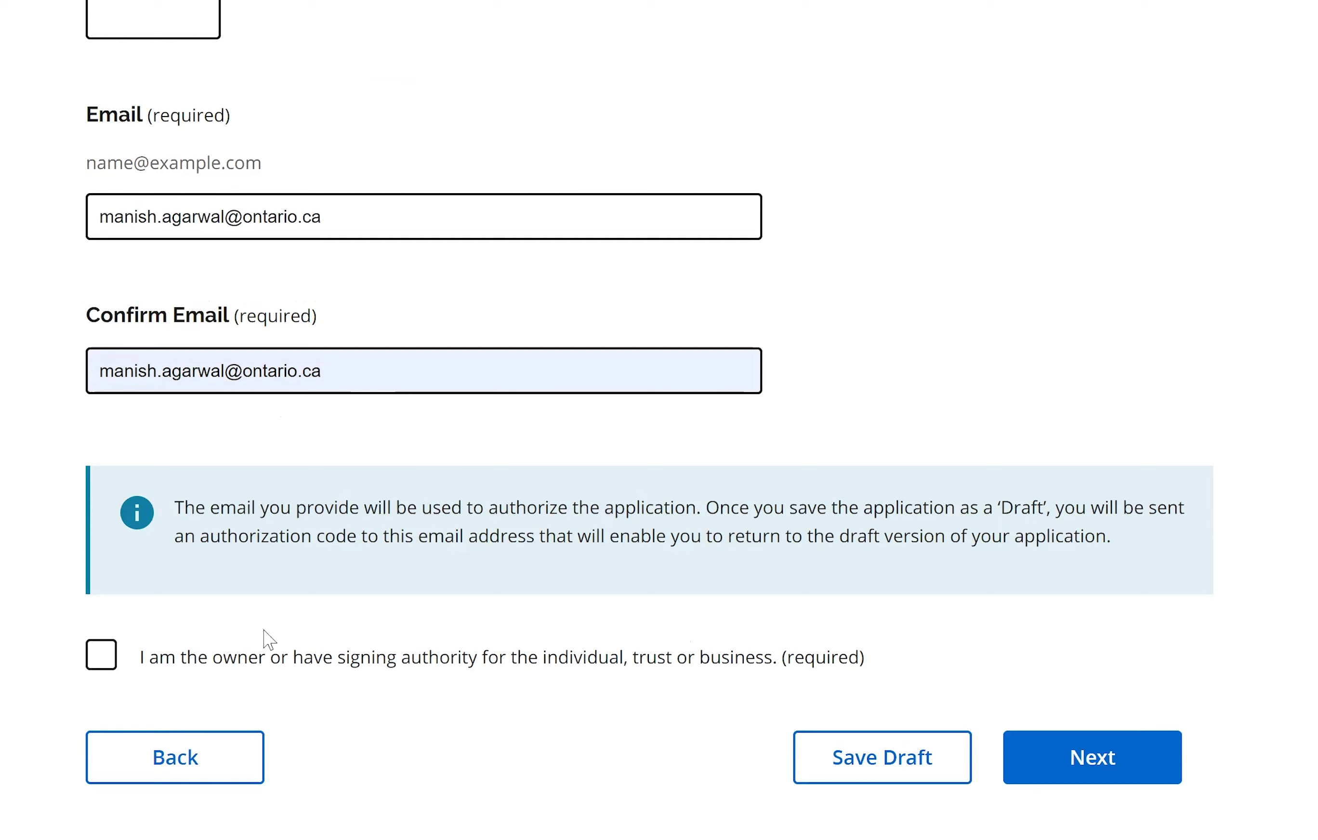
click(107, 666)
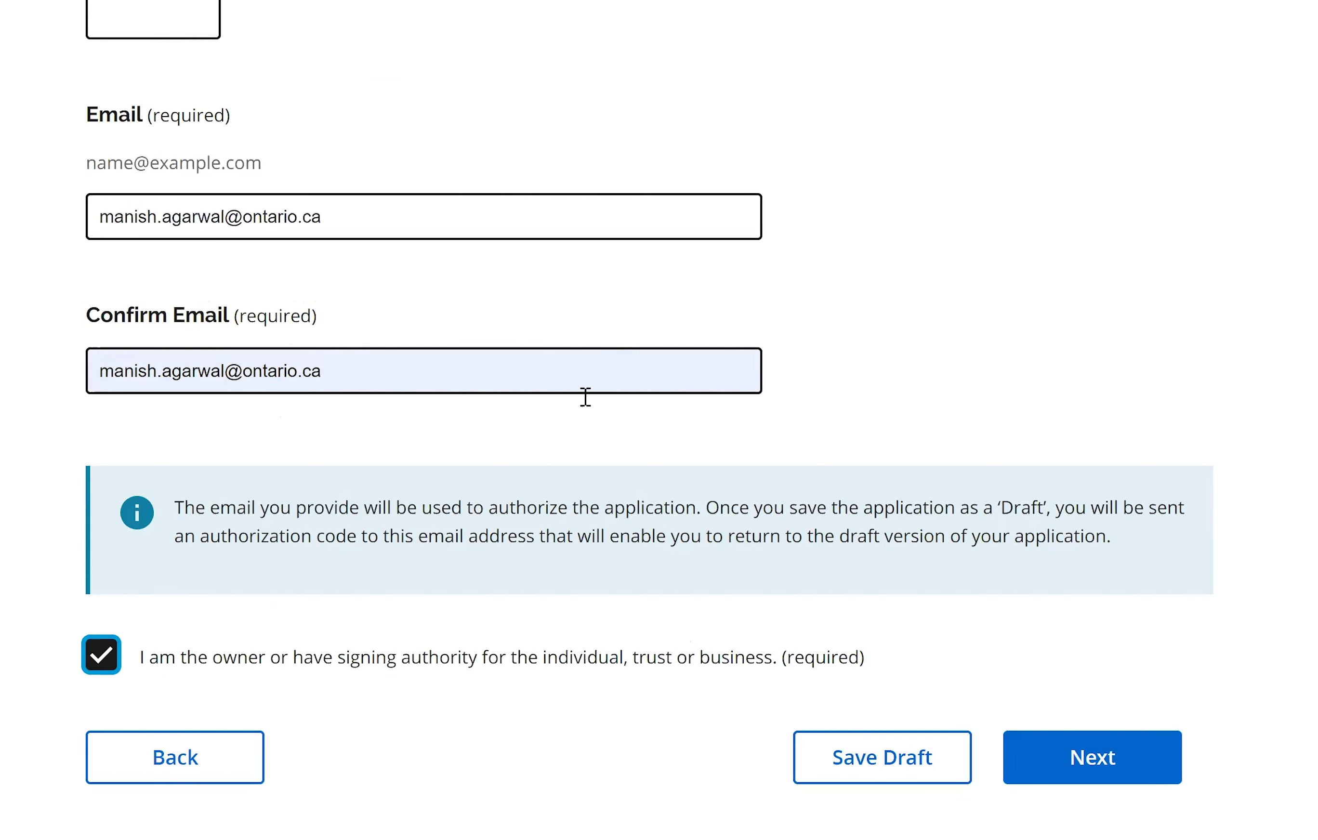
click(1095, 739)
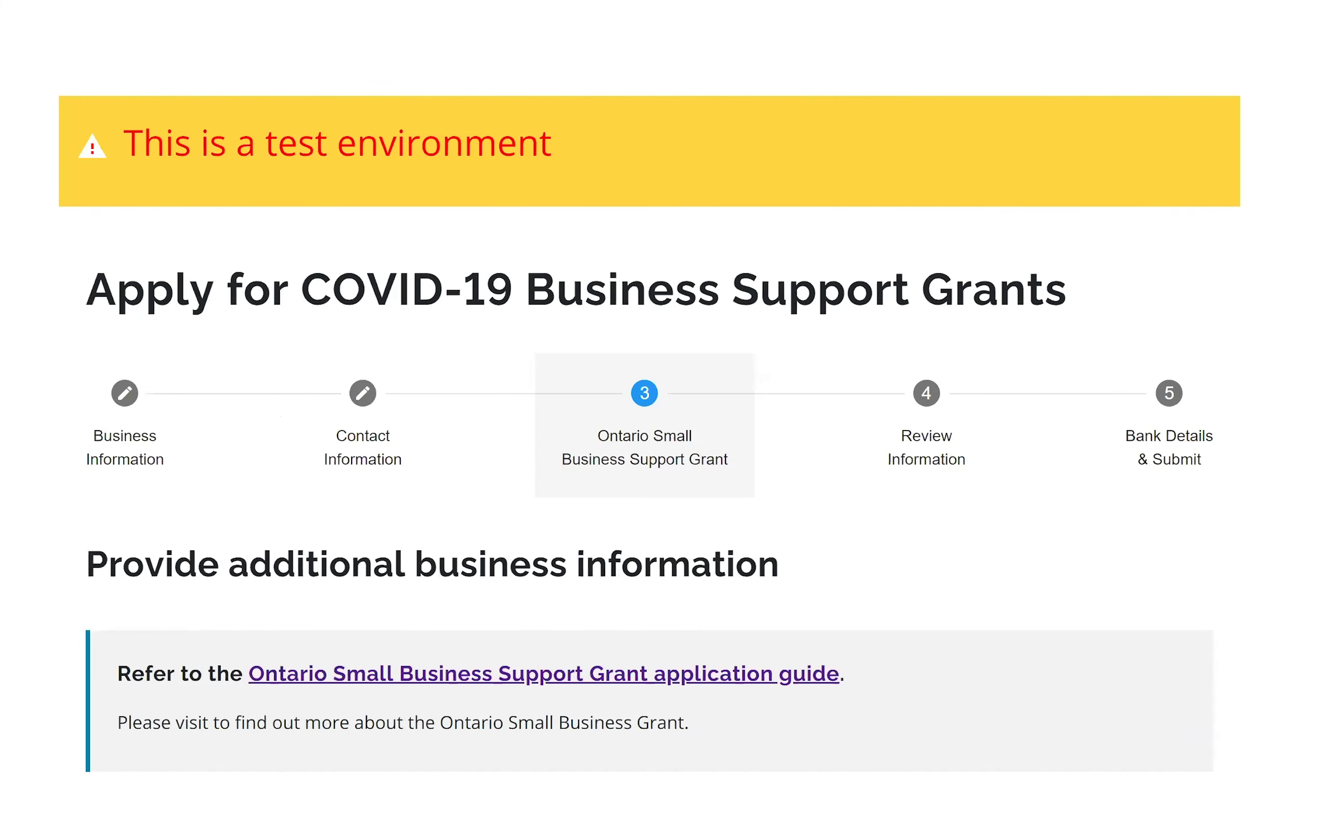
Choose 'Restaurants and bars' from the 'Select your business type' dropdown.
scroll(659, 438, down, 3)
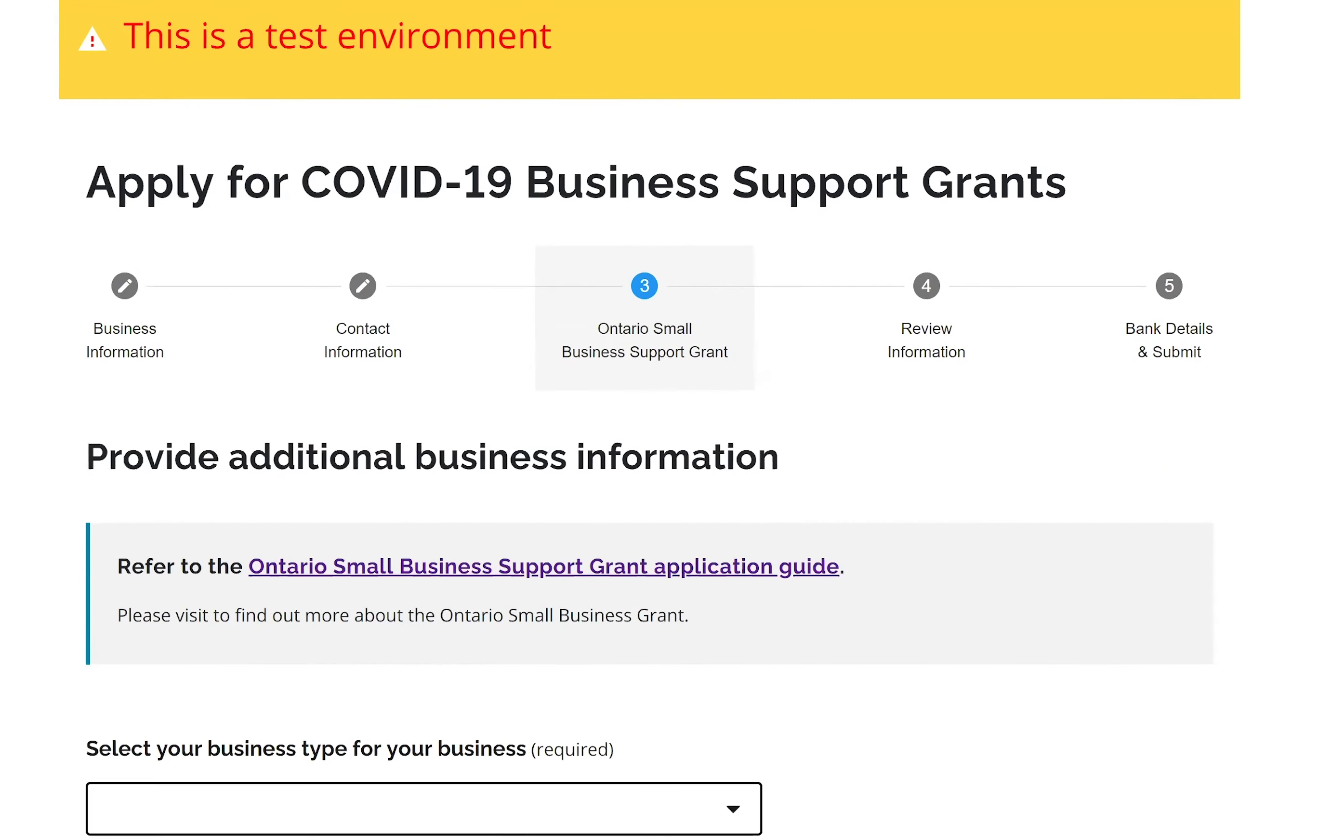
scroll(659, 437, down, 1)
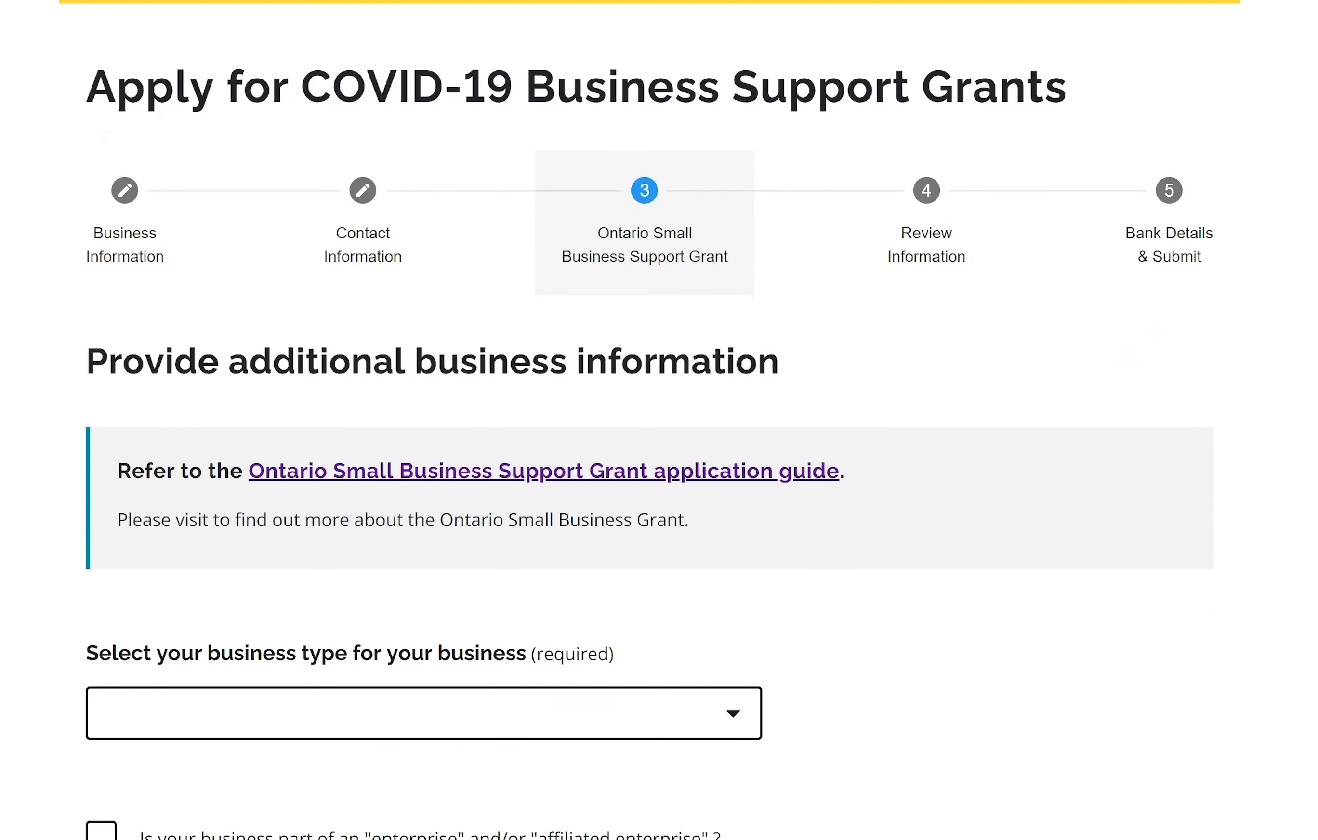
scroll(659, 437, down, 1)
scroll(465, 256, down, 3)
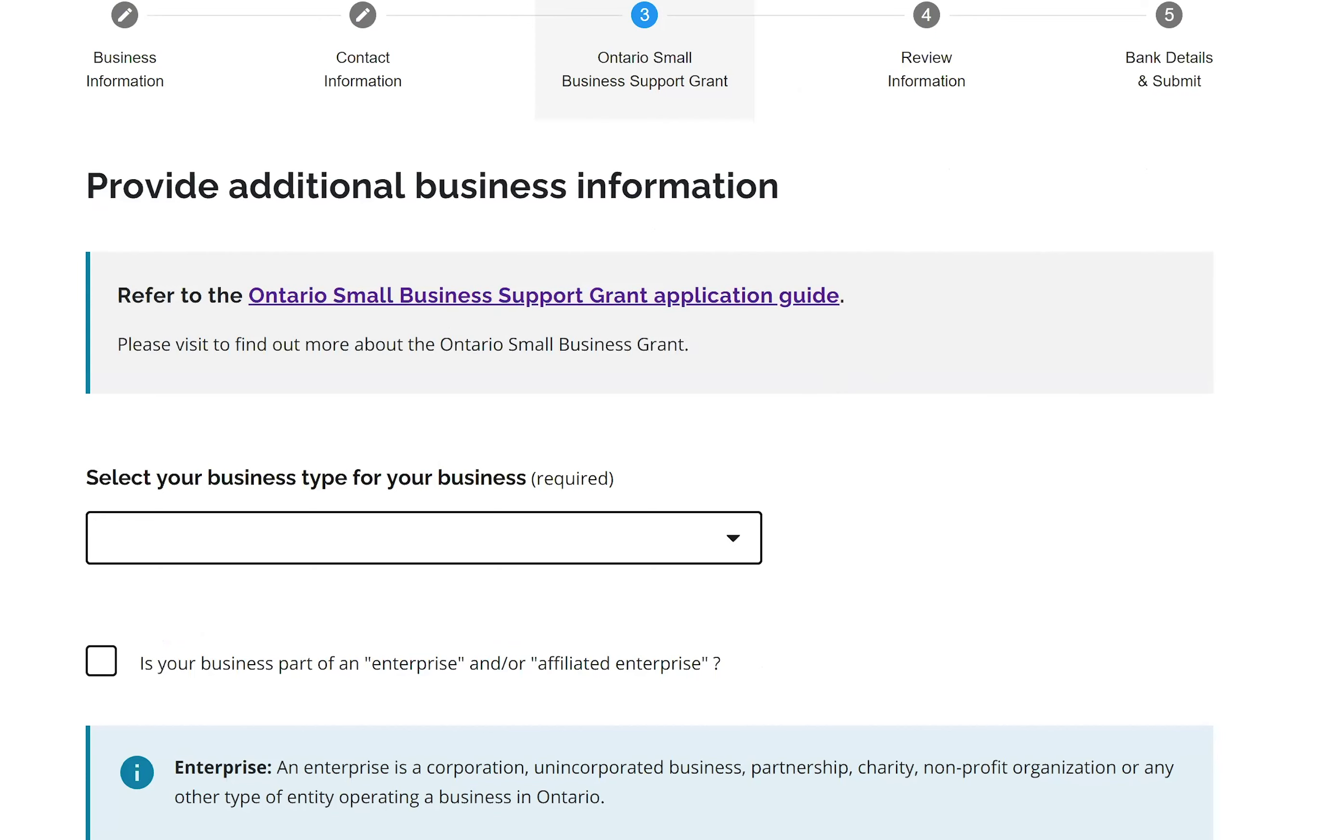
scroll(751, 374, down, 4)
click(735, 326)
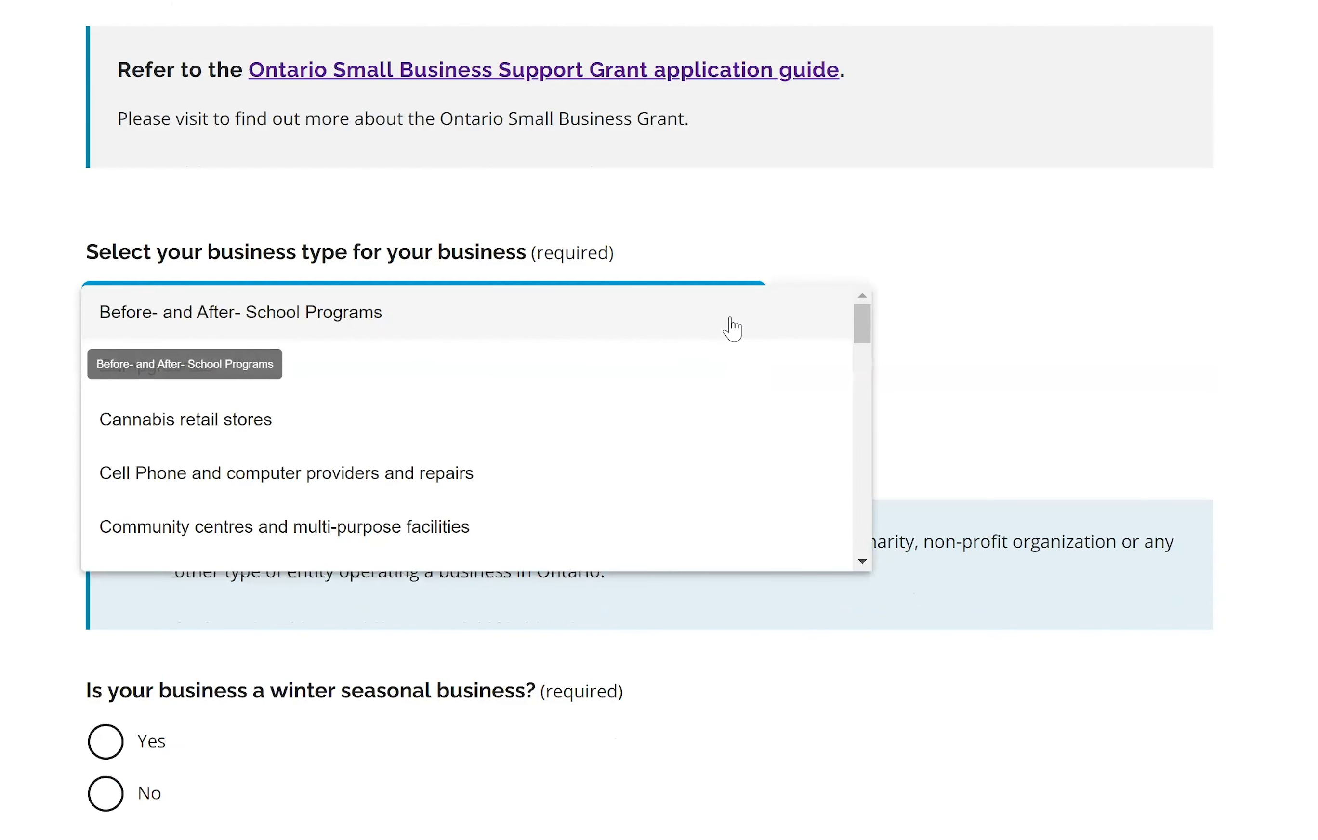
scroll(731, 330, down, 10)
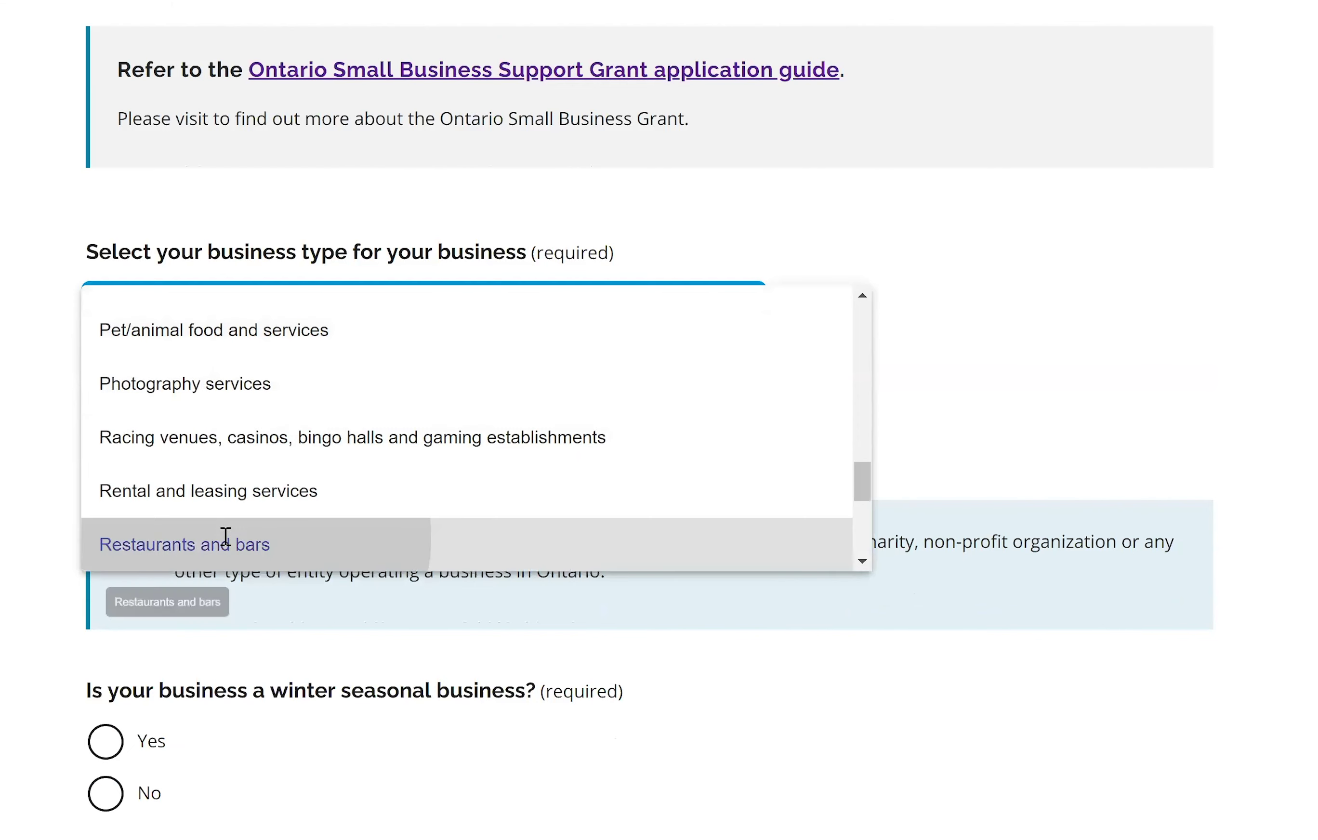
click(225, 537)
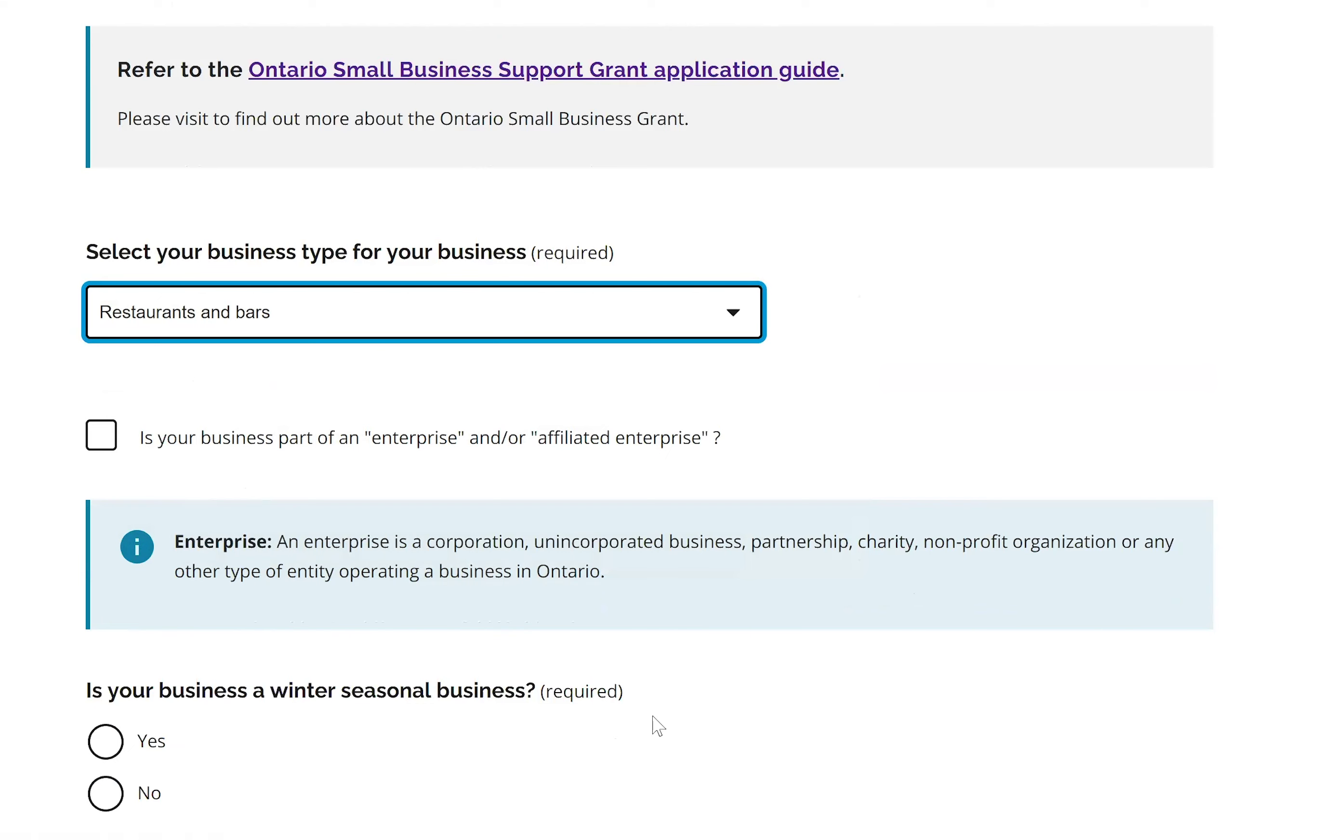
scroll(1174, 426, down, 3)
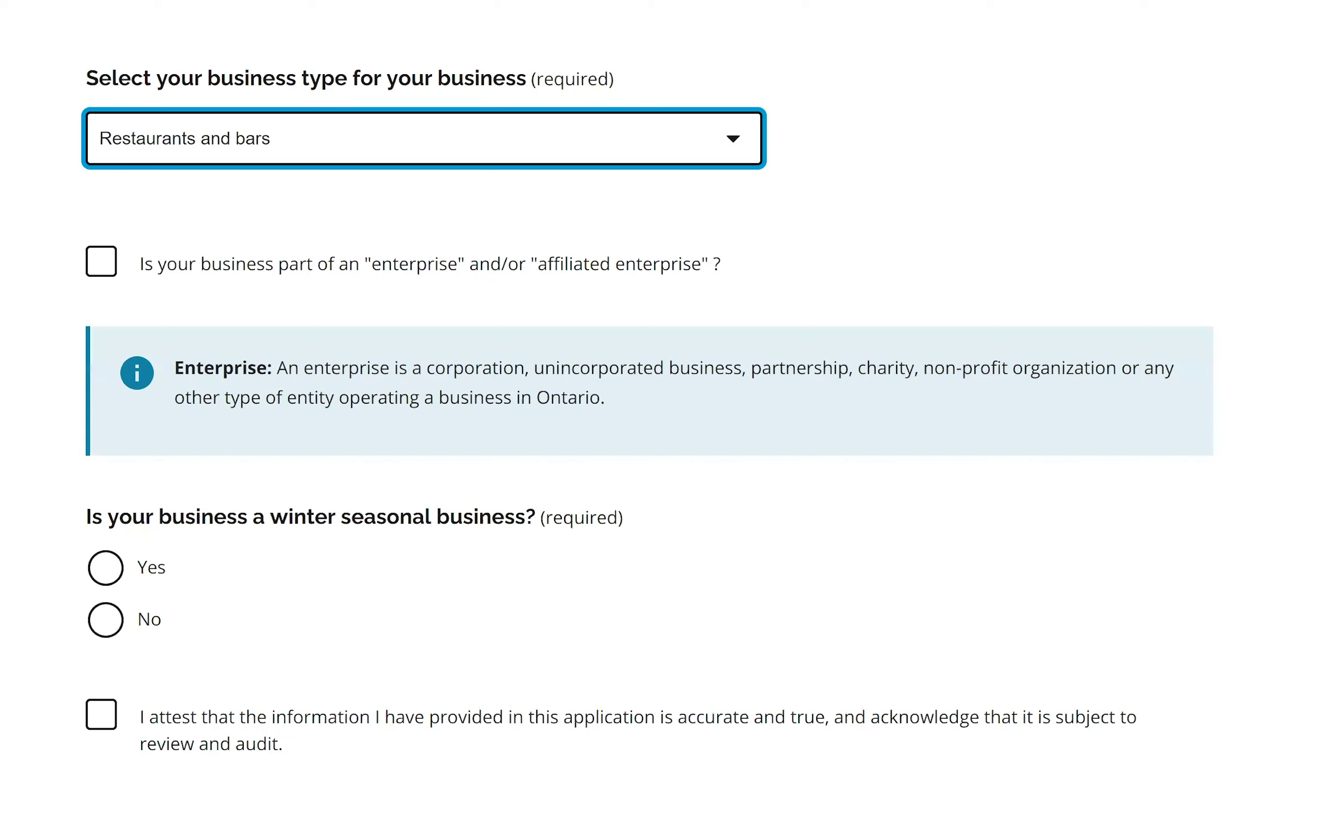
scroll(270, 436, down, 2)
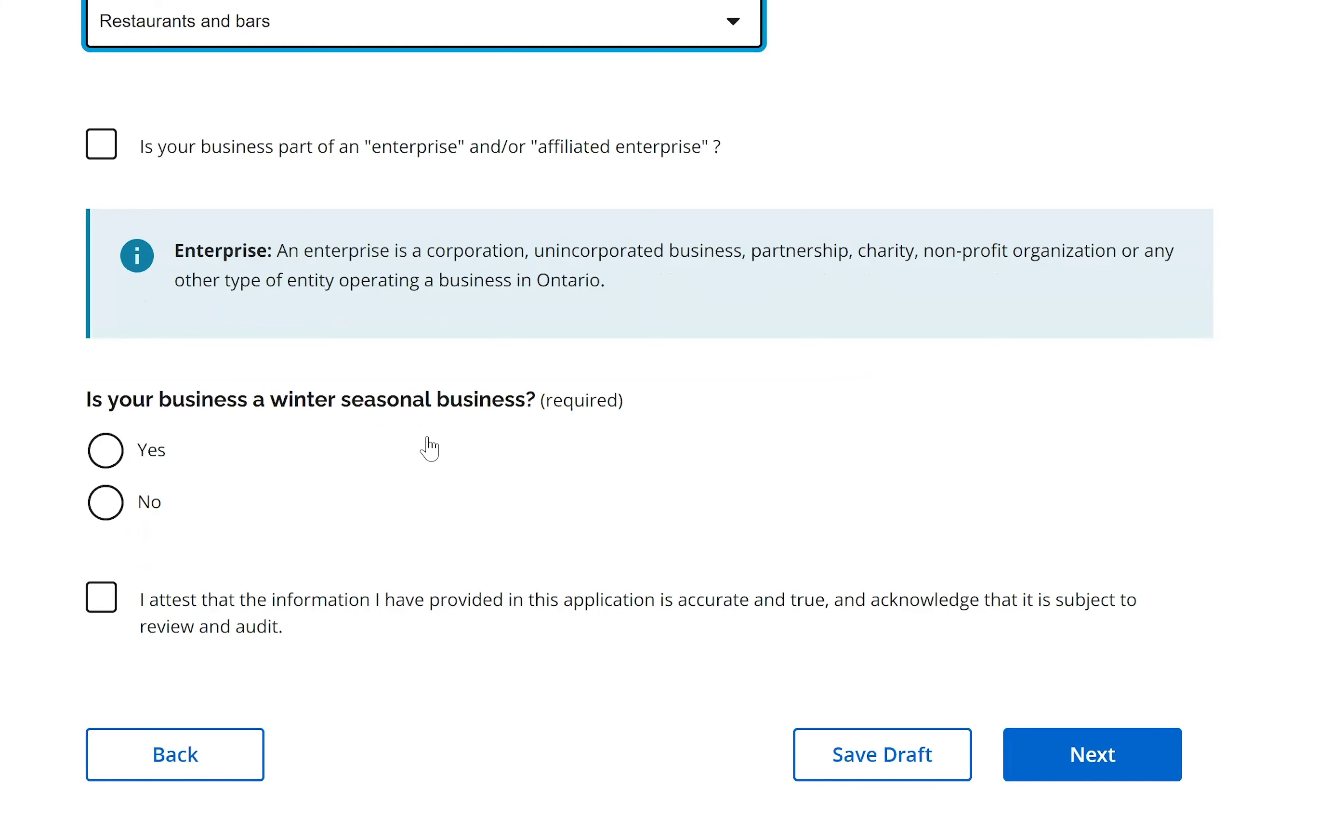
Answer Yes to winter seasonal business and to operating in December 2019, leaving the month unset.
click(117, 463)
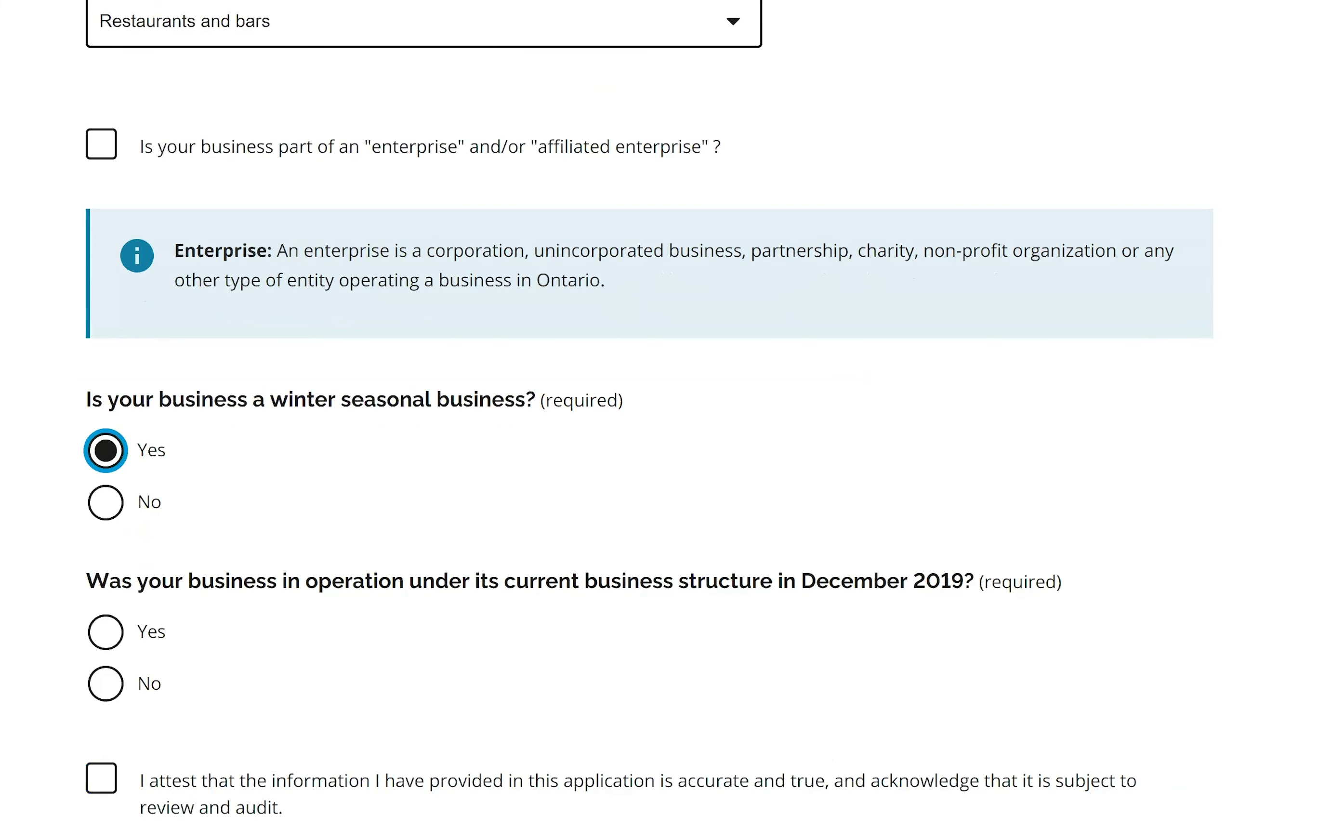
scroll(862, 335, down, 4)
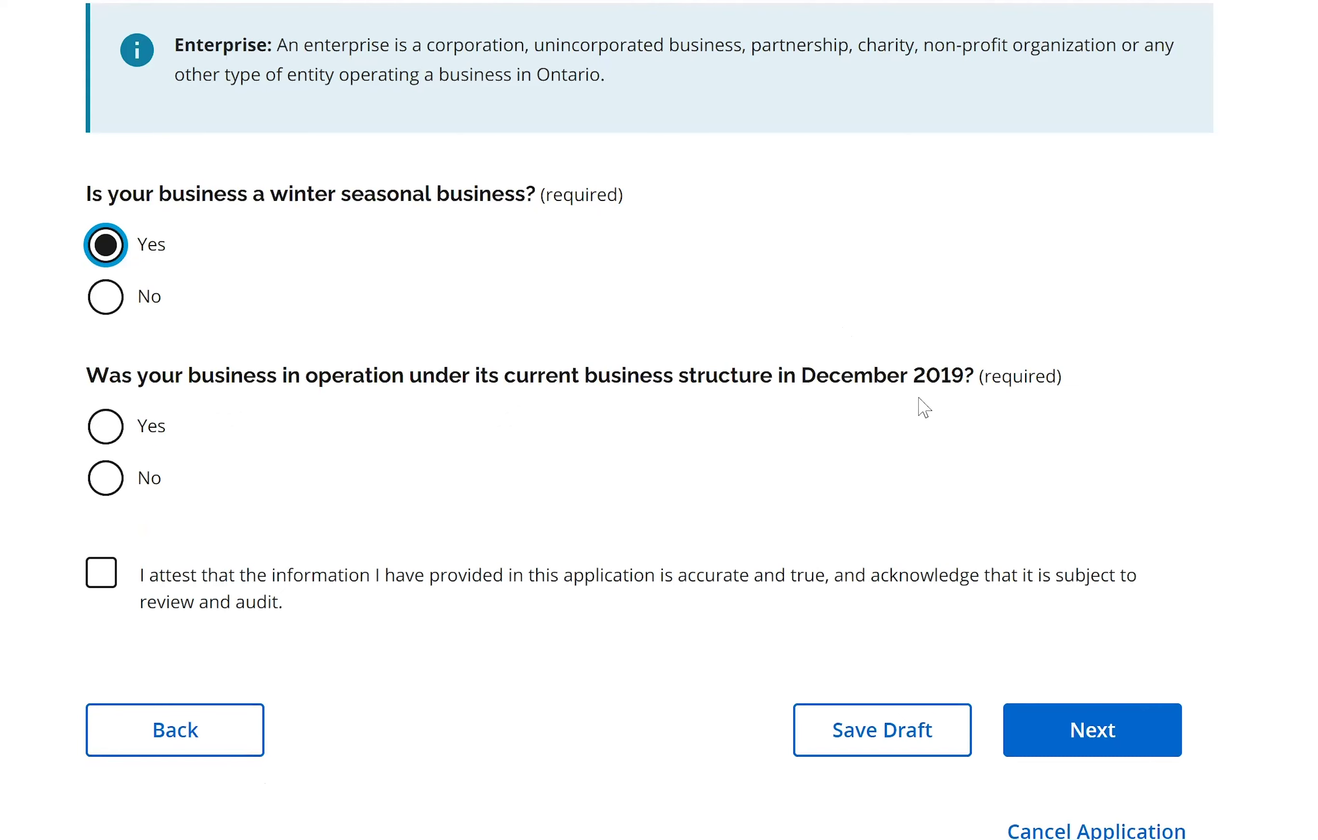
click(114, 430)
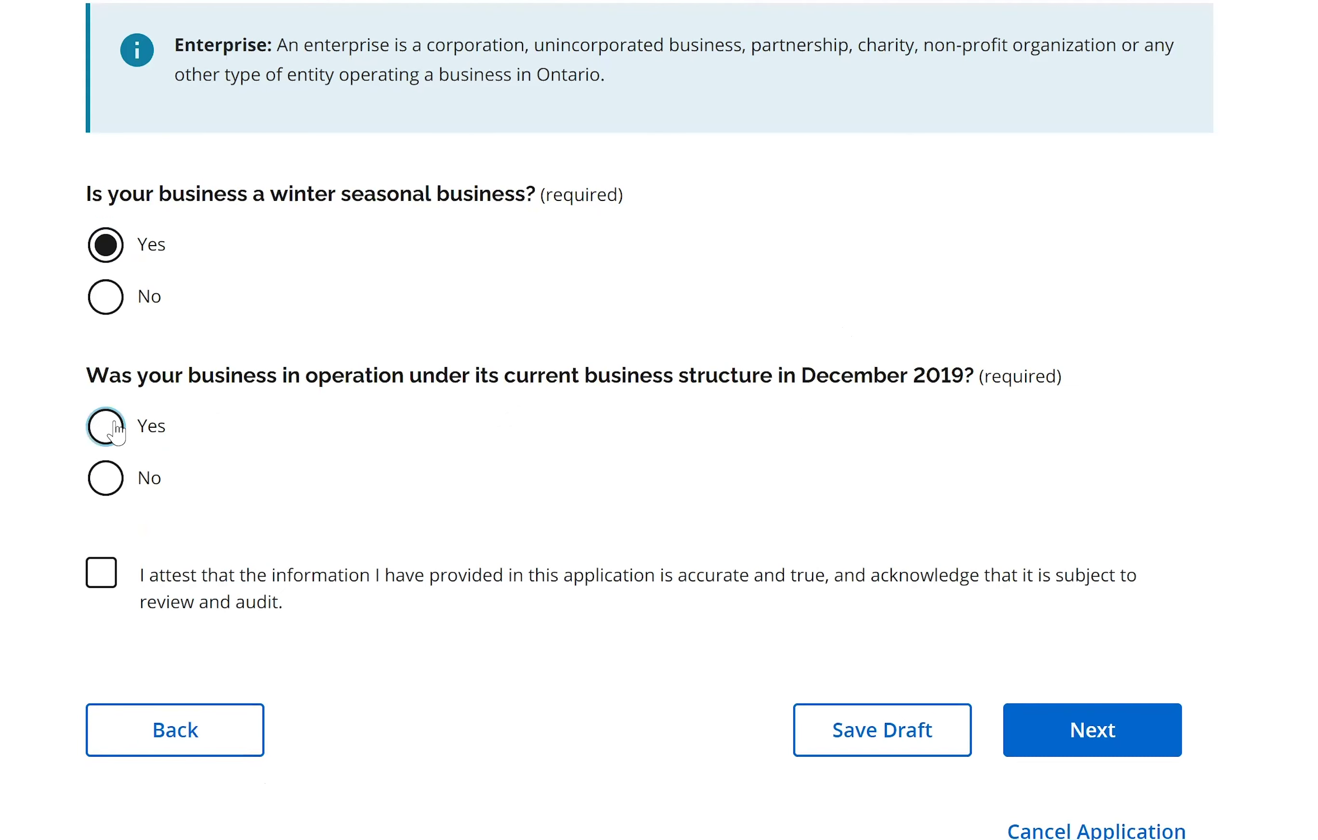
scroll(765, 414, down, 3)
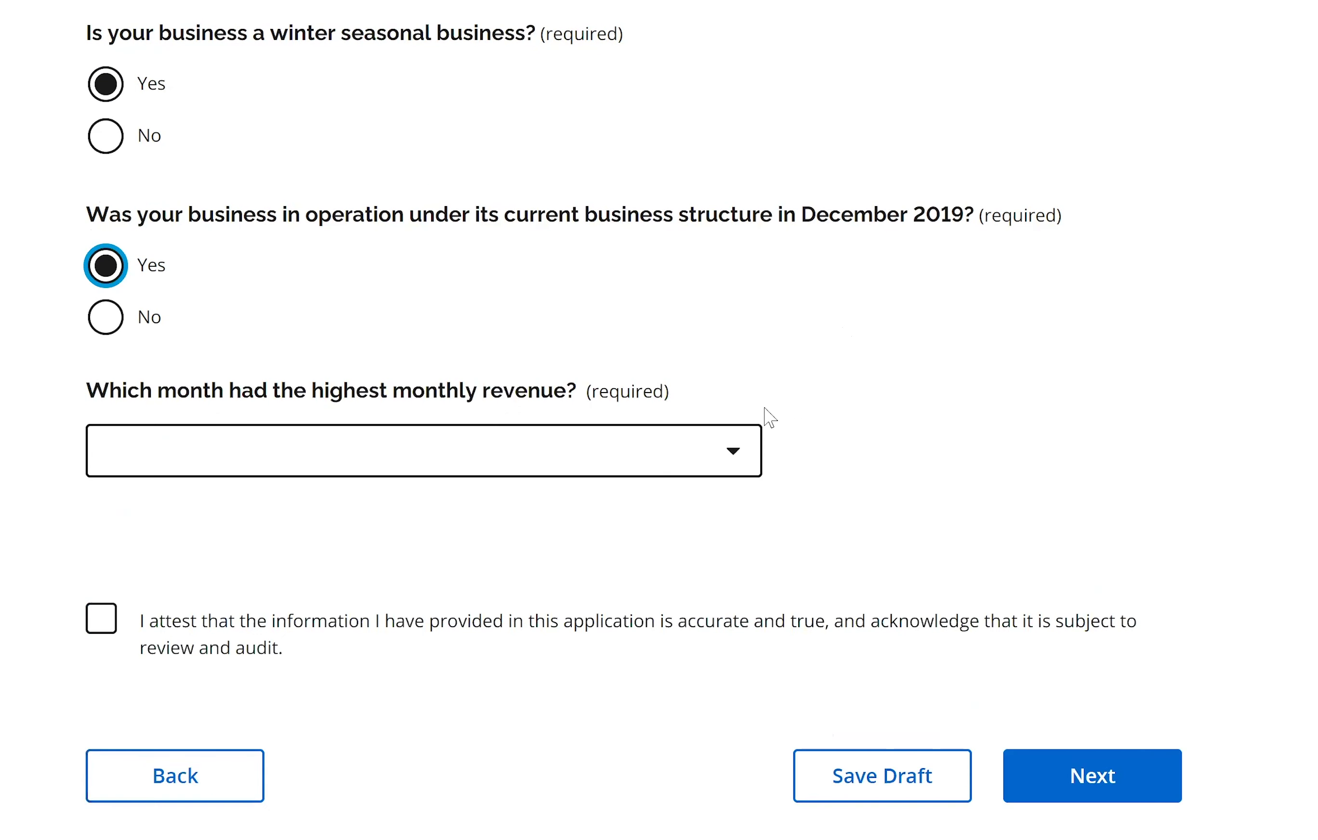
click(736, 444)
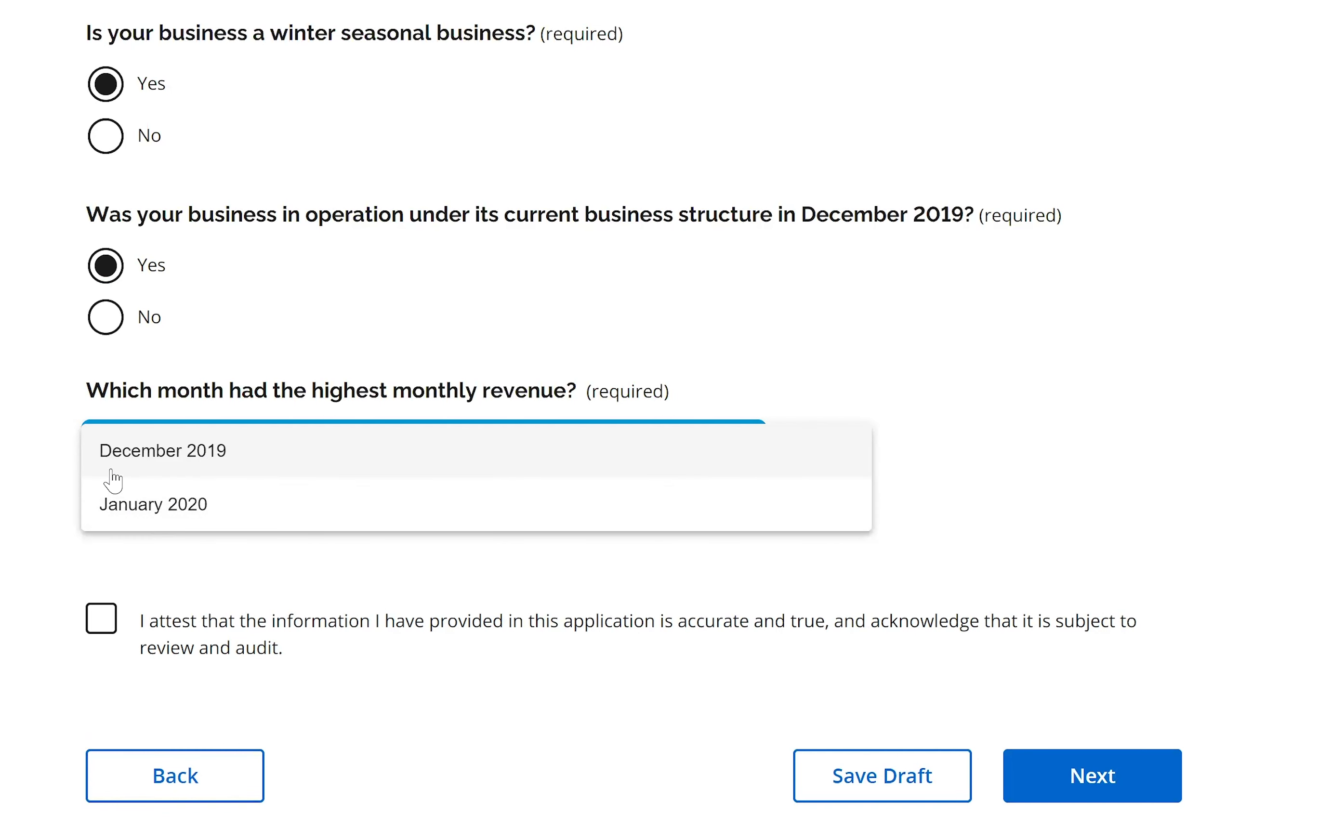
click(38, 515)
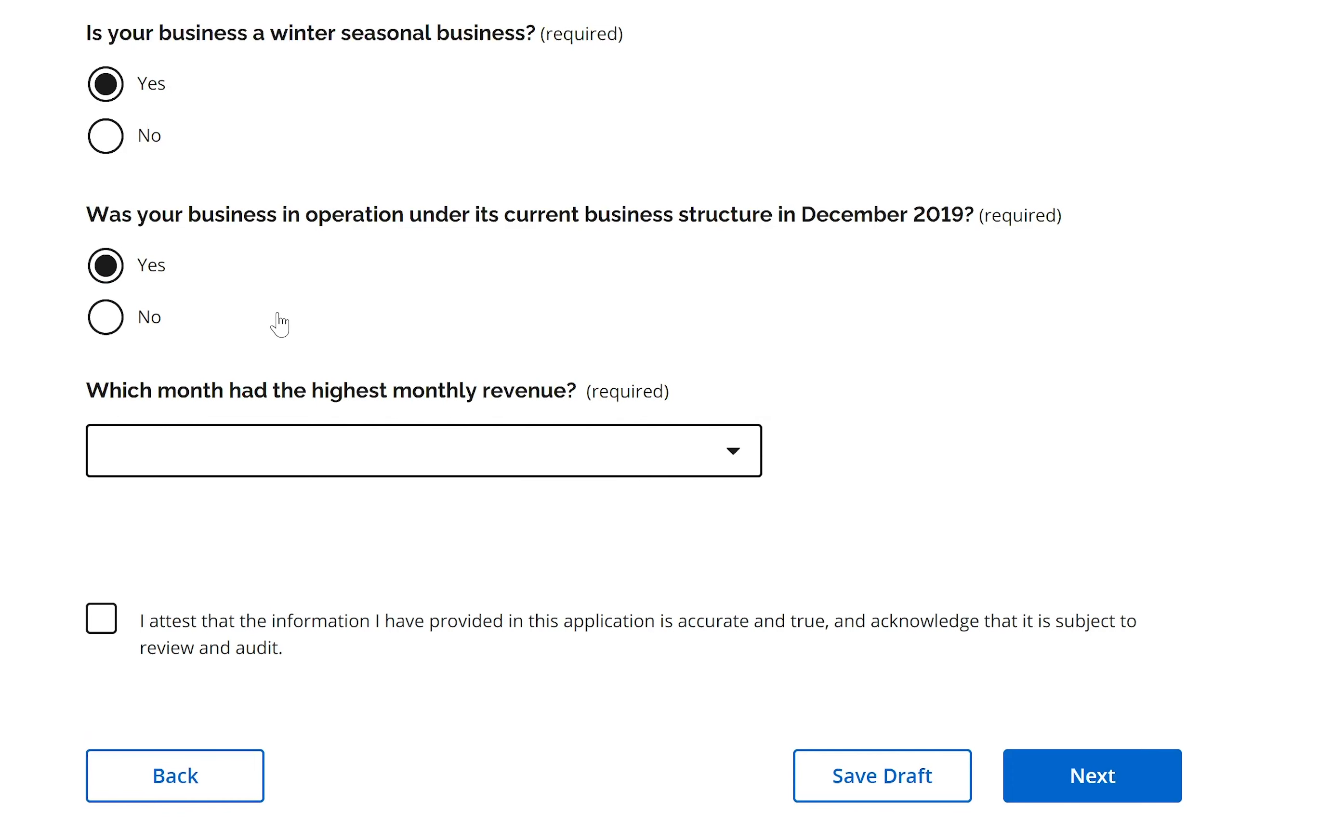
scroll(298, 320, up, 2)
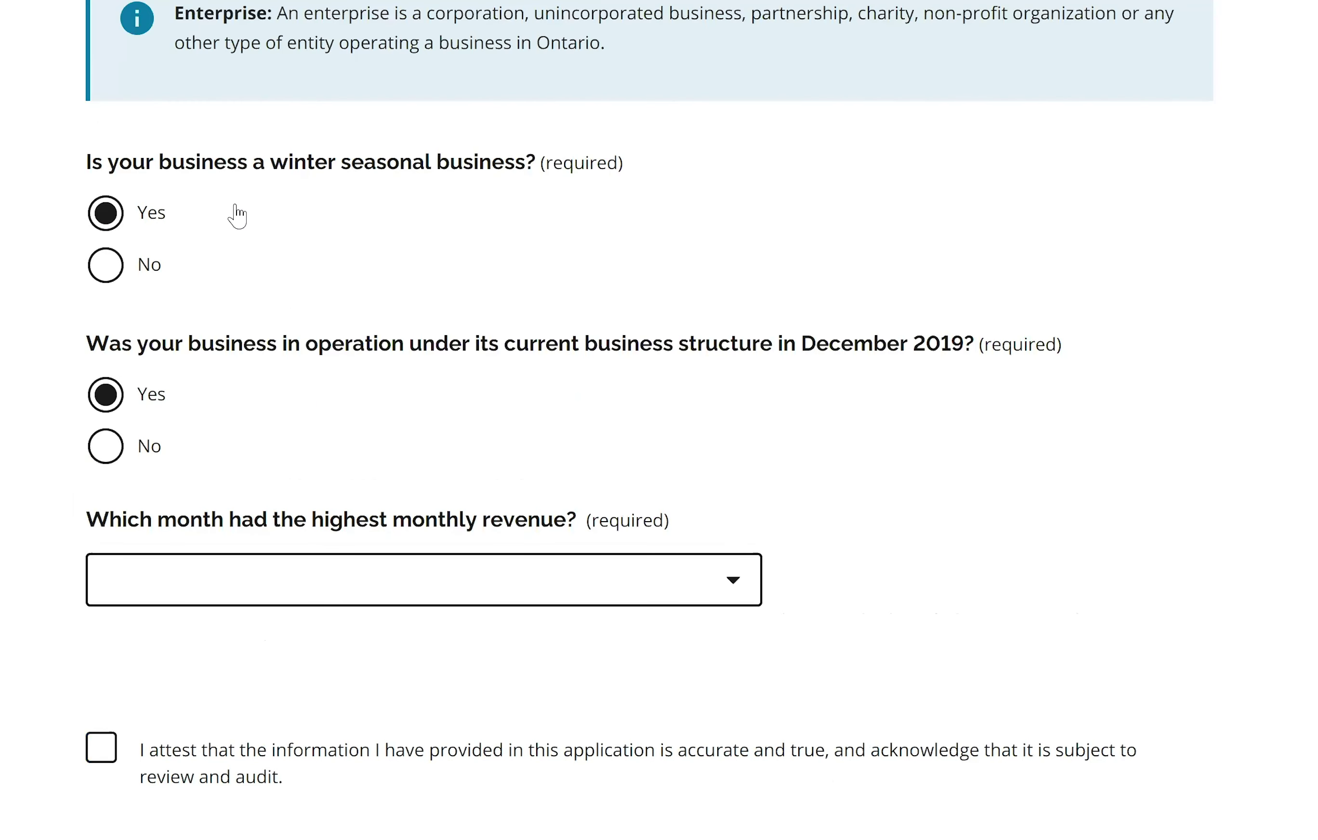
Change the winter seasonal answer to No and answer No for April 2019 operation.
click(115, 266)
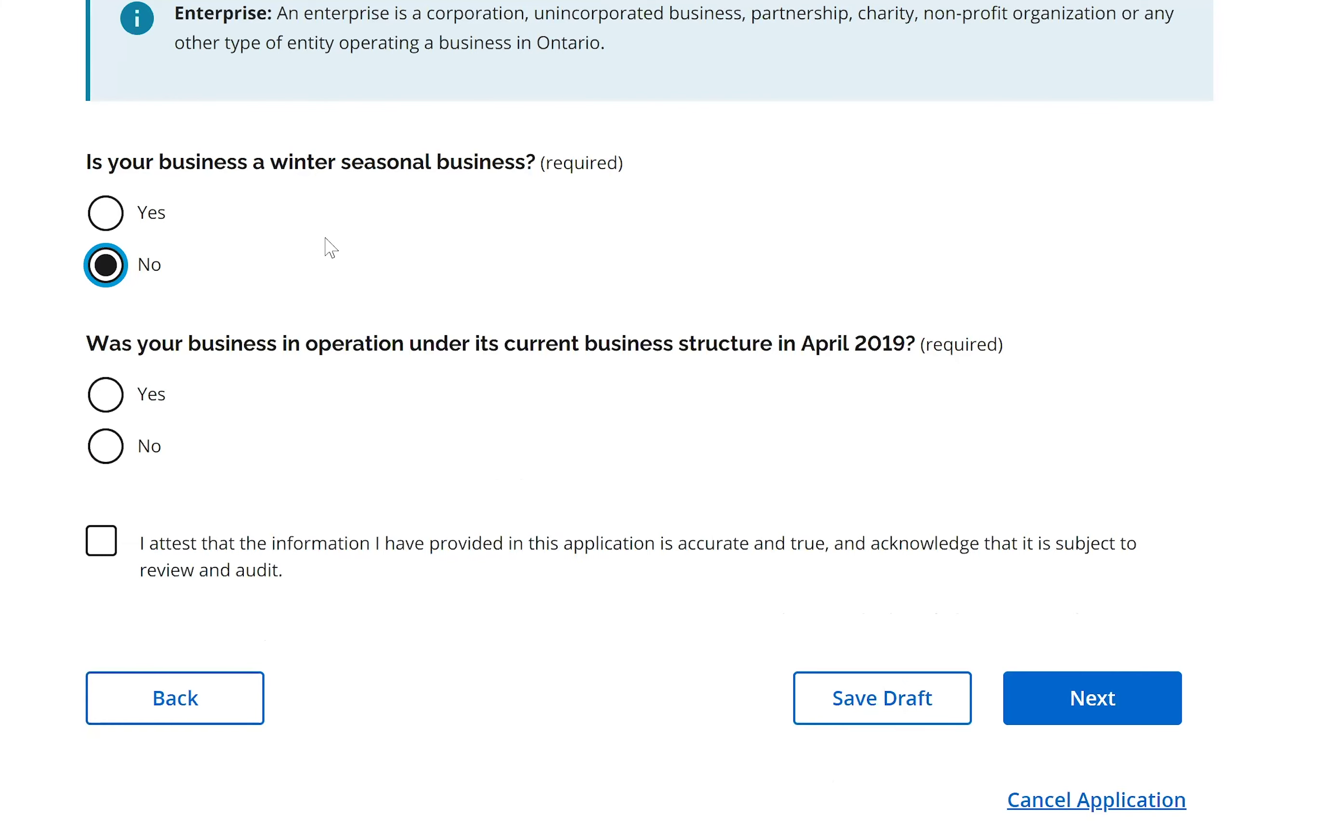
scroll(388, 357, down, 2)
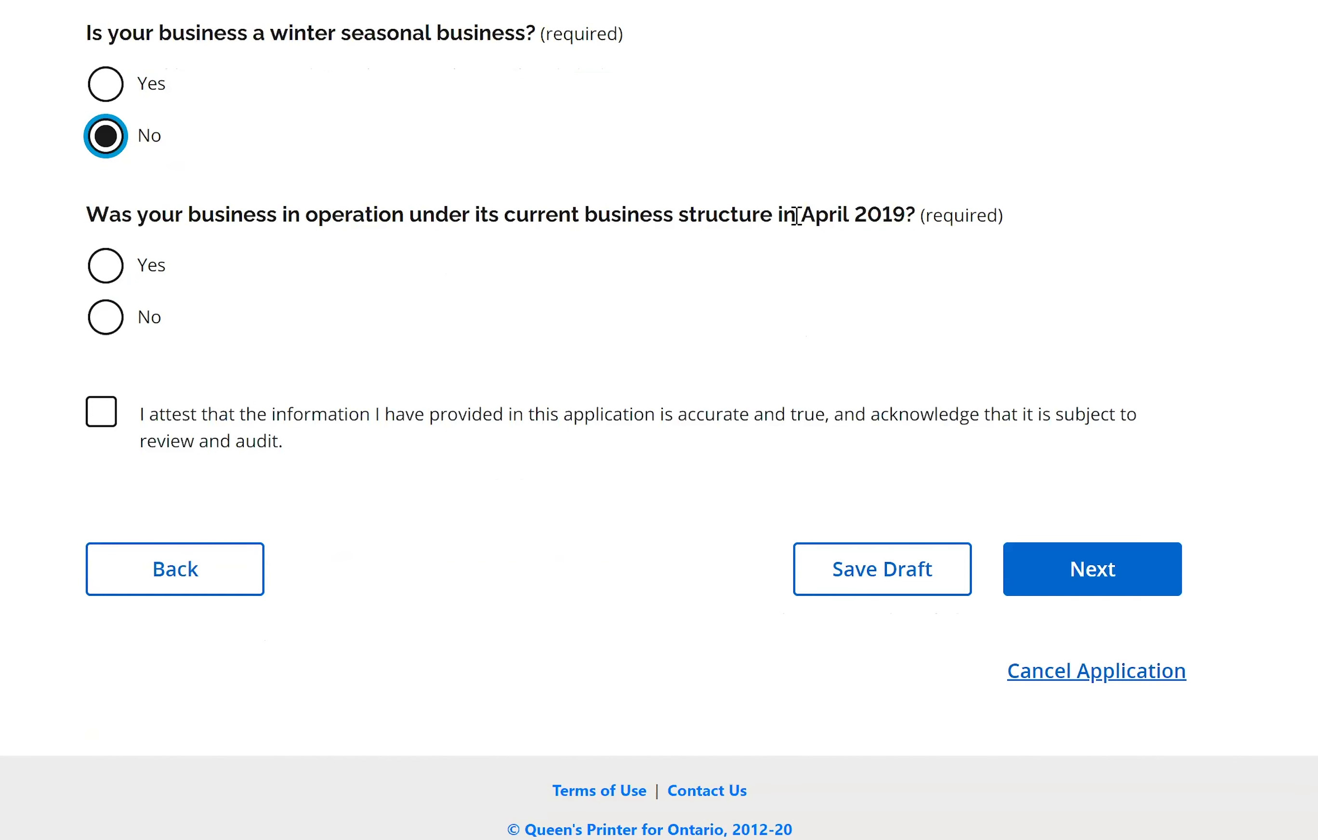
click(103, 272)
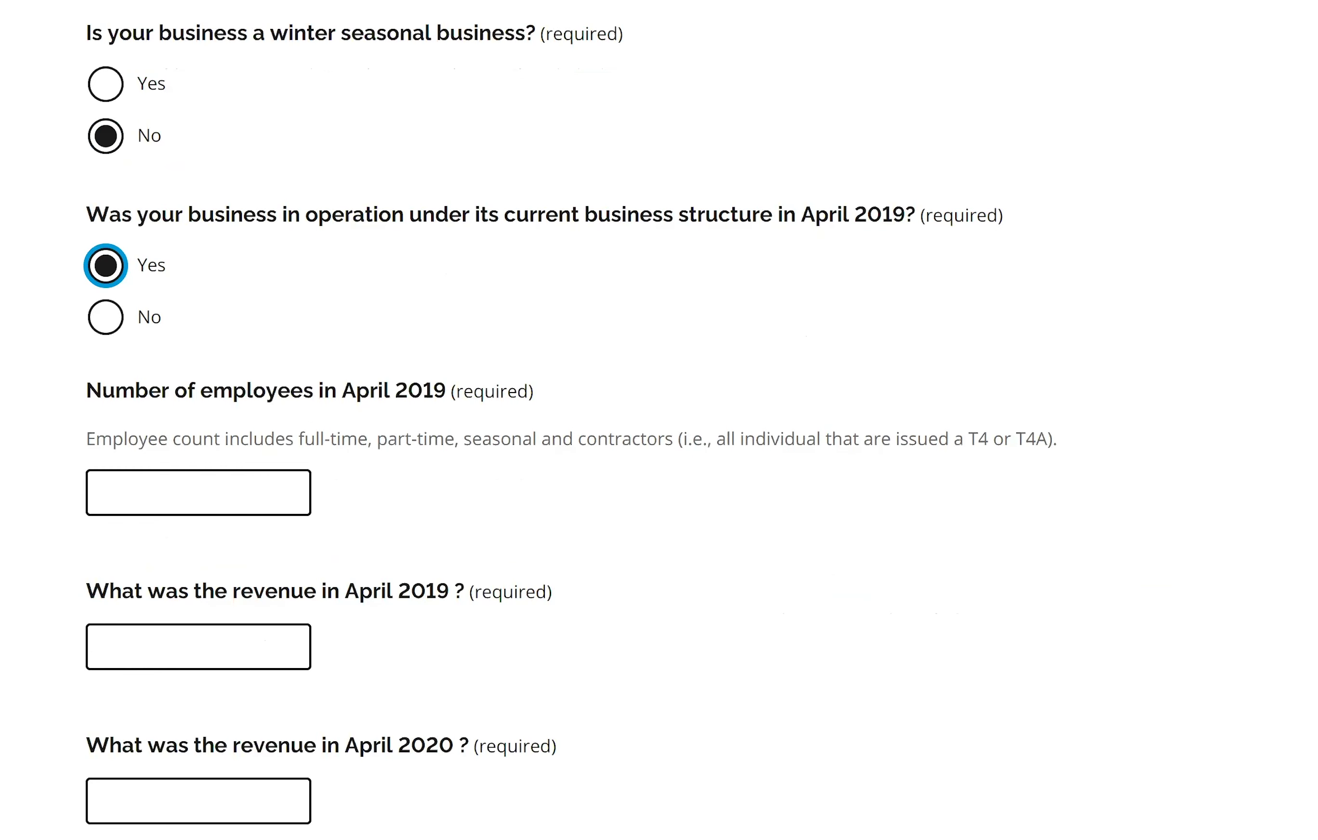
scroll(497, 401, down, 3)
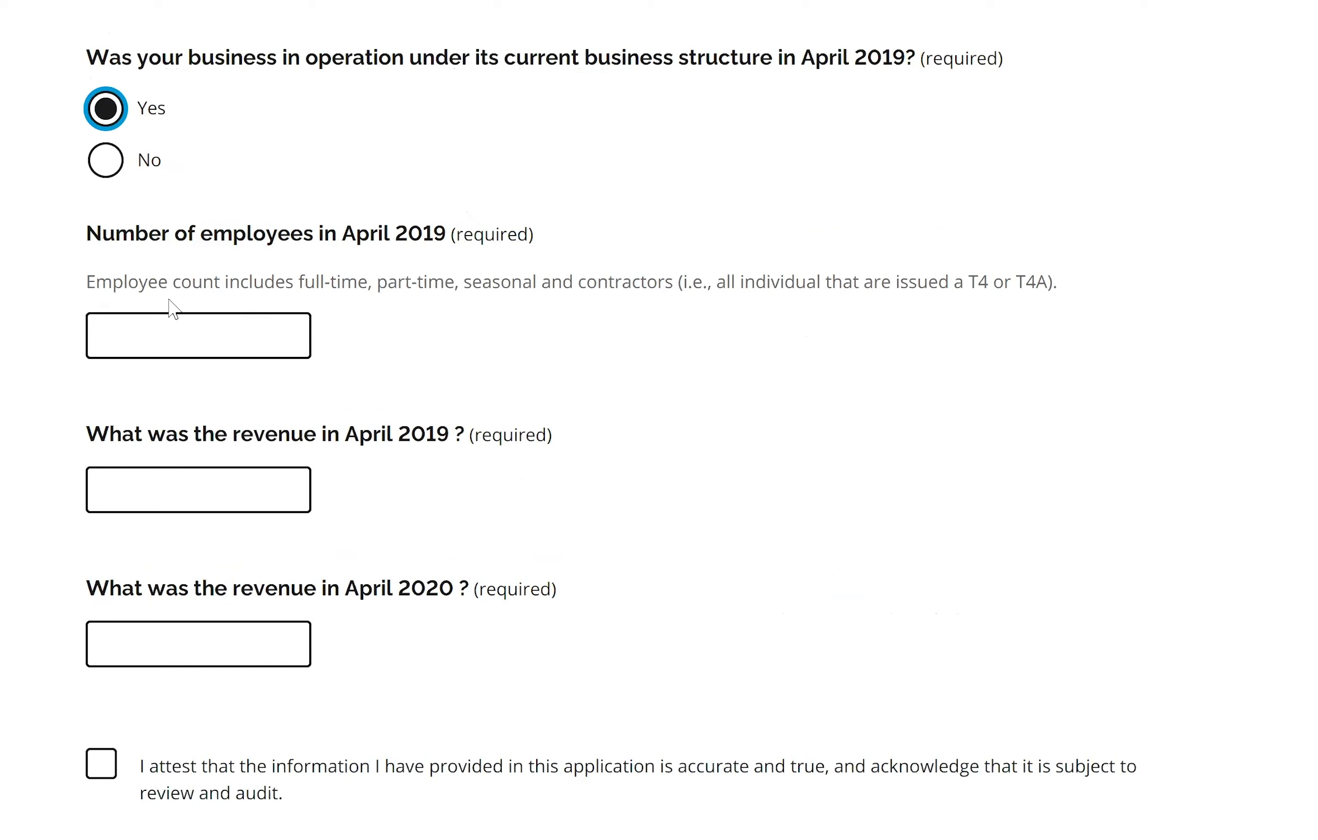
click(106, 163)
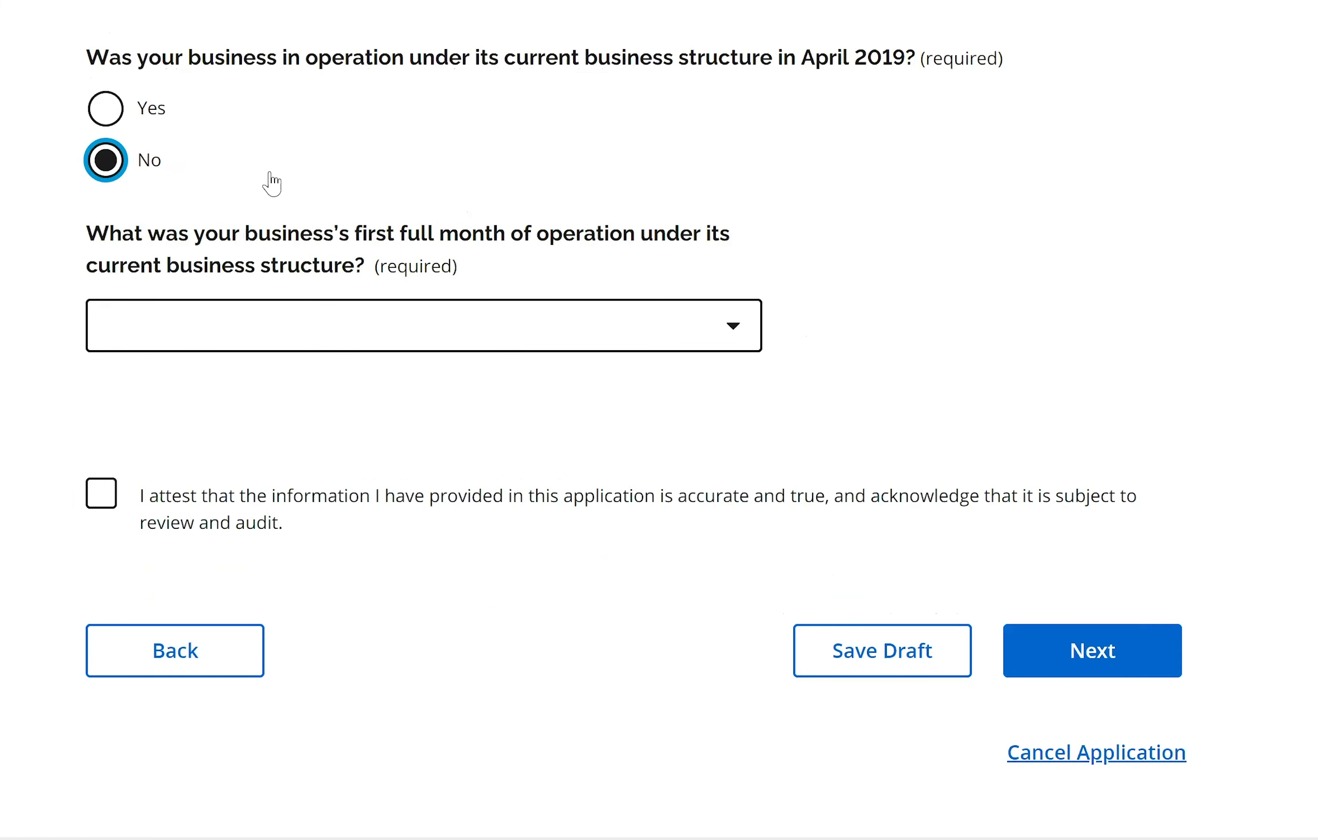
Set the first full month of operation to July 2019.
click(733, 331)
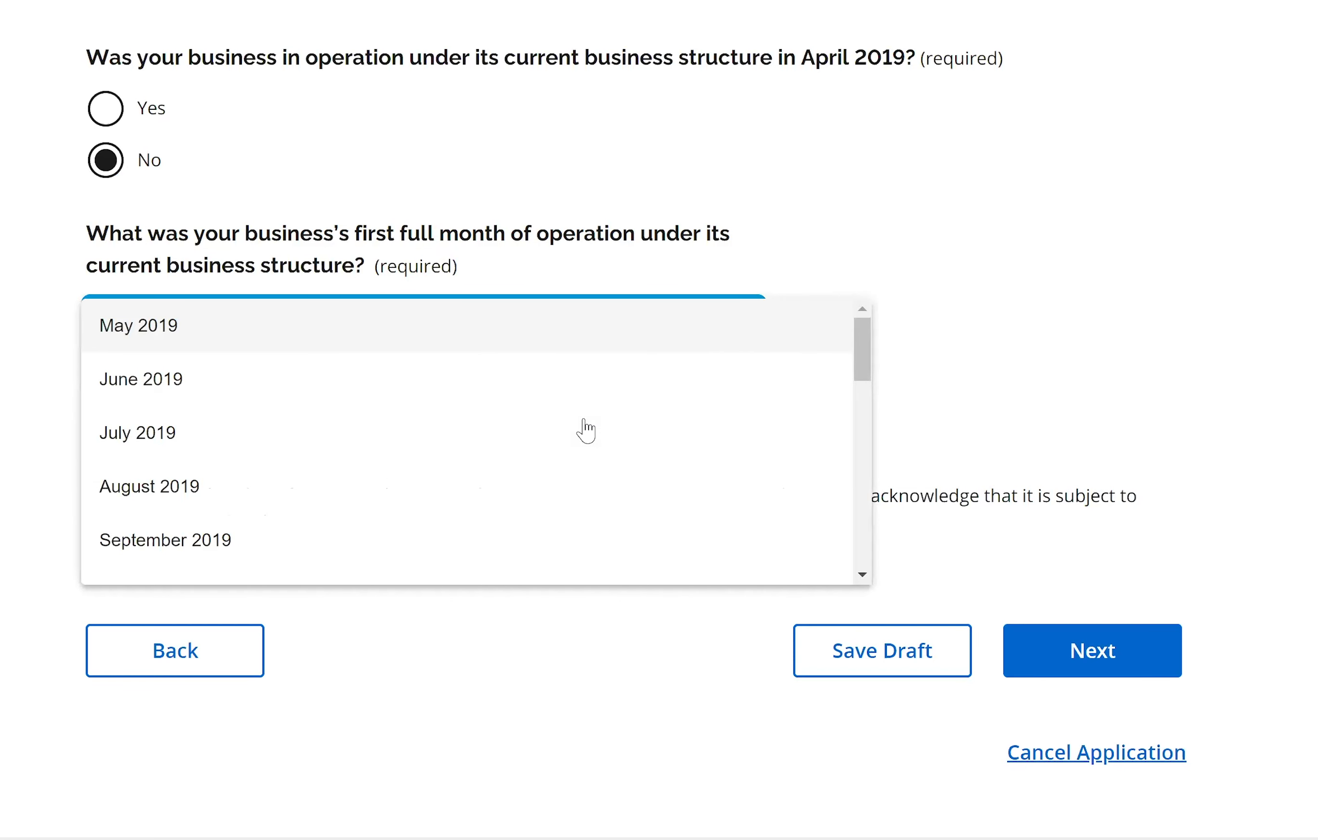
click(292, 449)
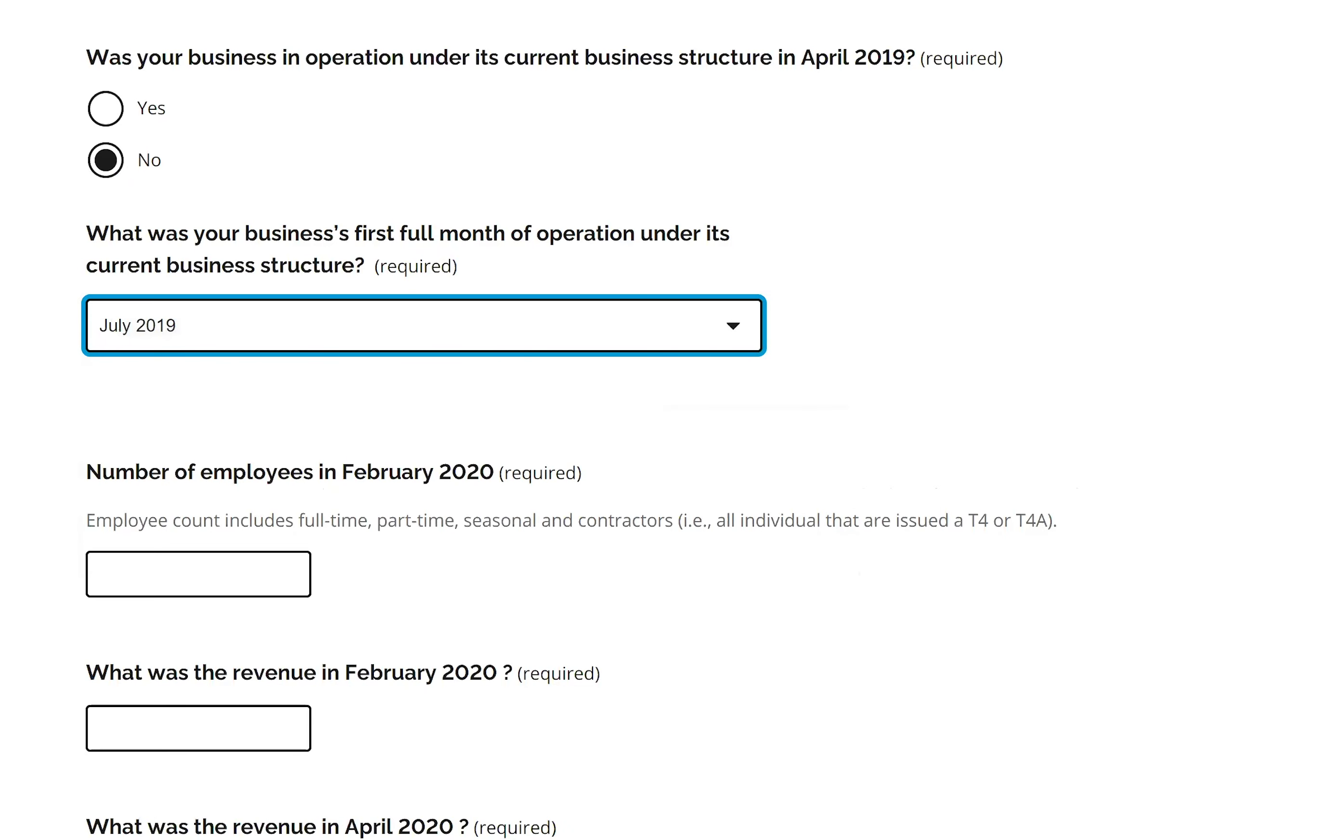
scroll(659, 420, down, 4)
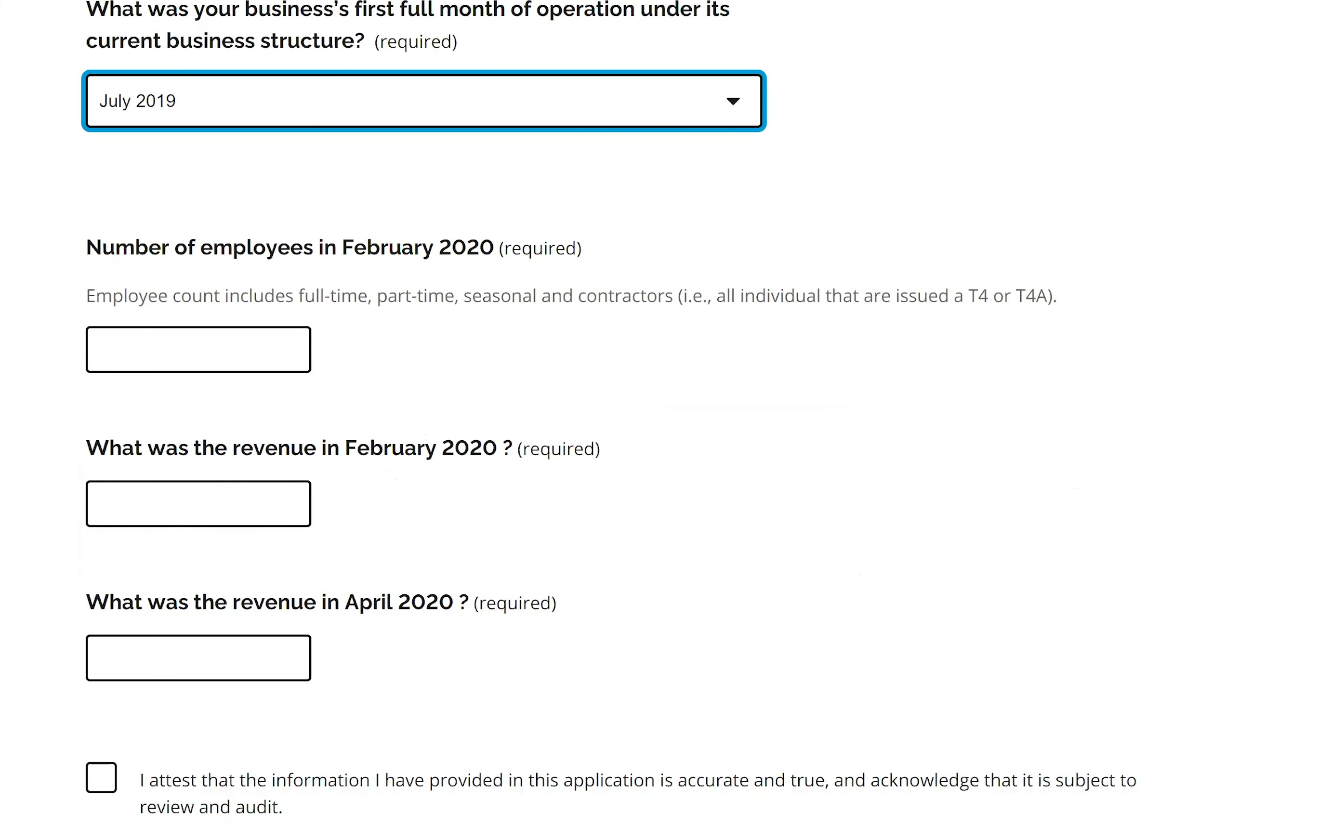
scroll(715, 88, up, 7)
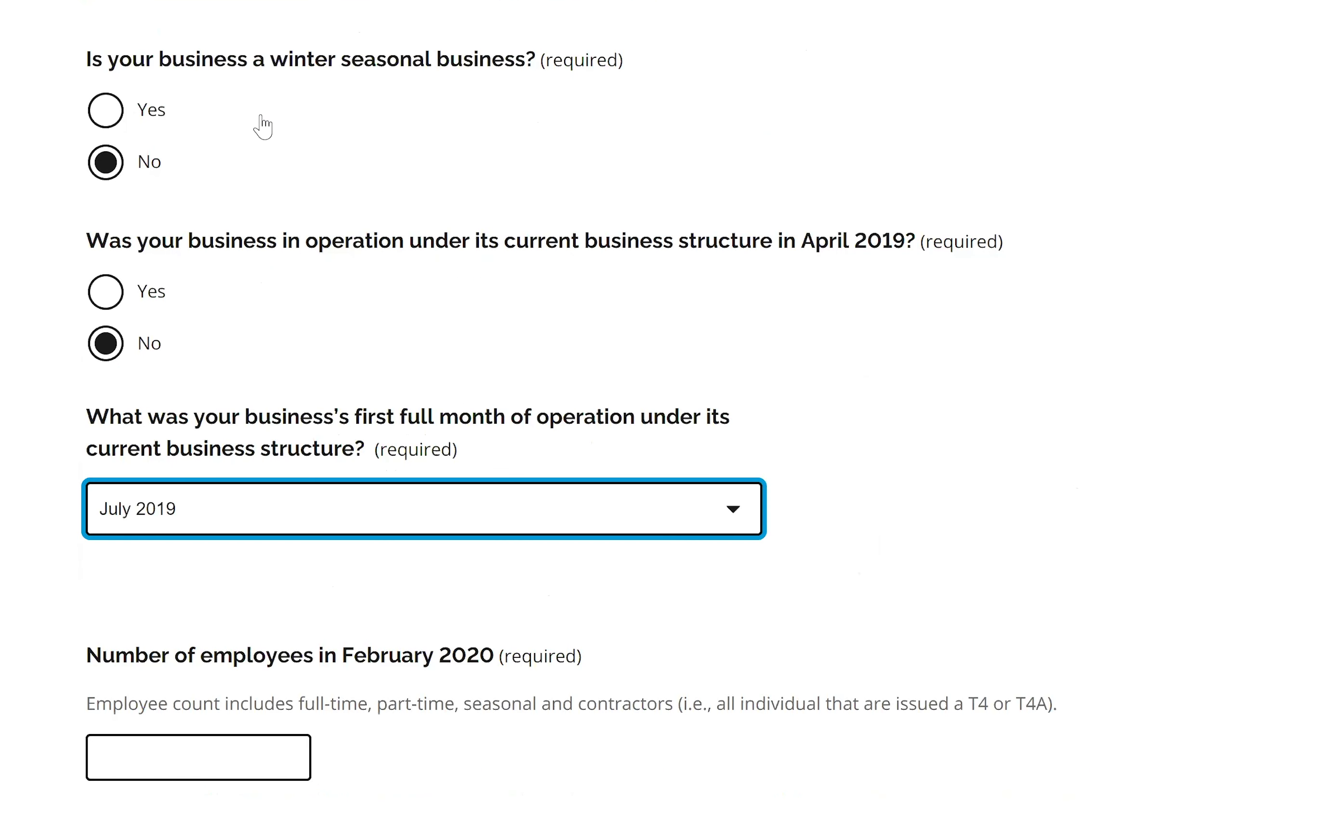
Answer Yes for April 2019 with 10 employees, April 2019 revenue 10000 and April 2020 revenue 2000.
click(105, 294)
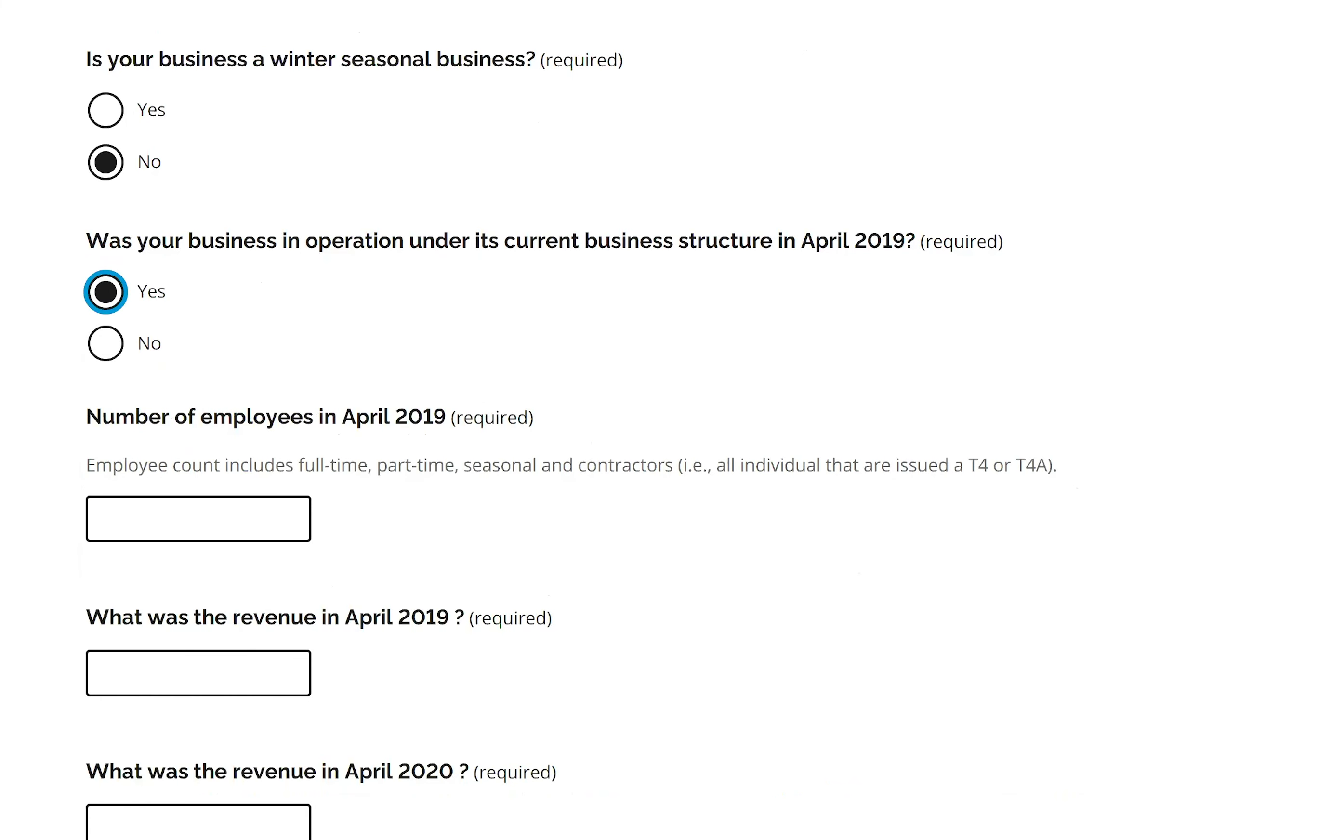
scroll(347, 426, down, 3)
click(224, 341)
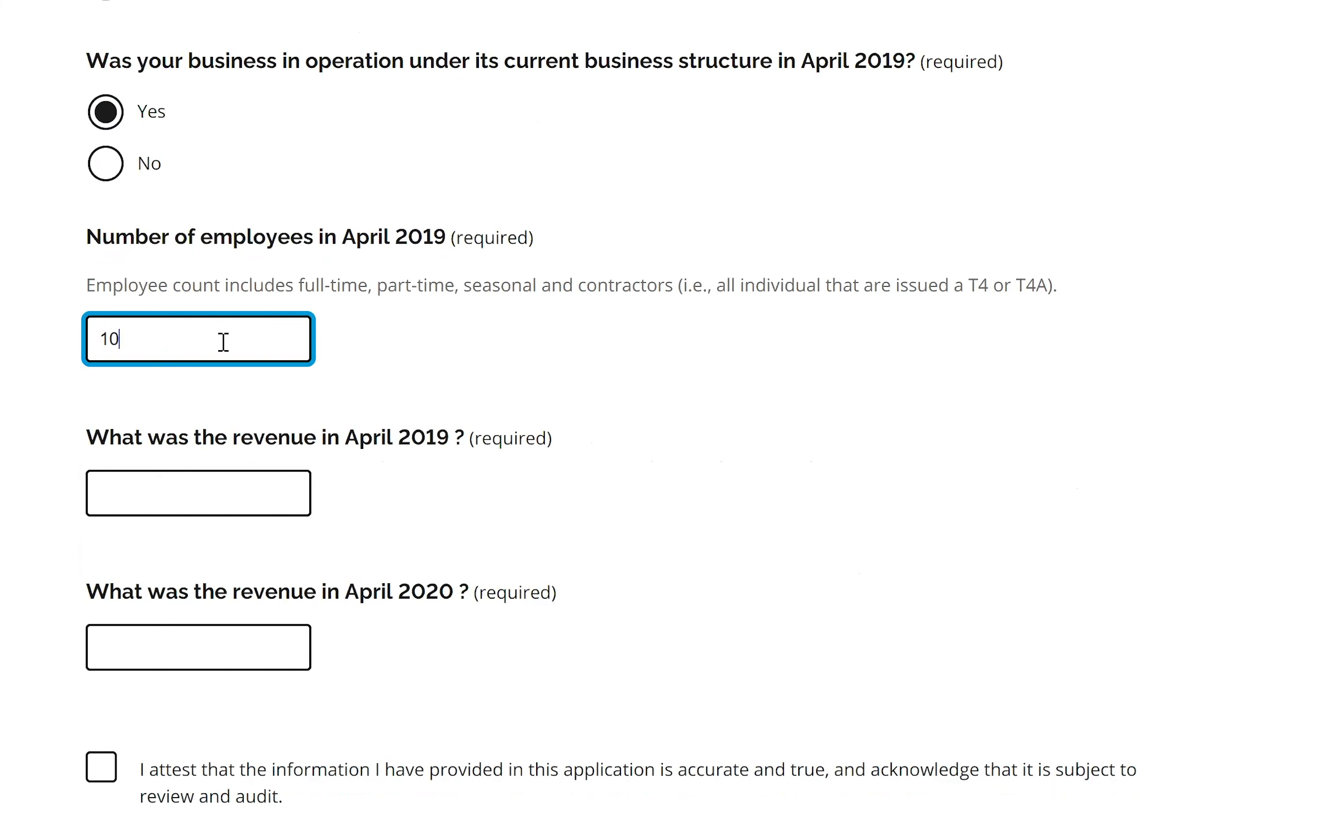
click(150, 497)
text(10000)
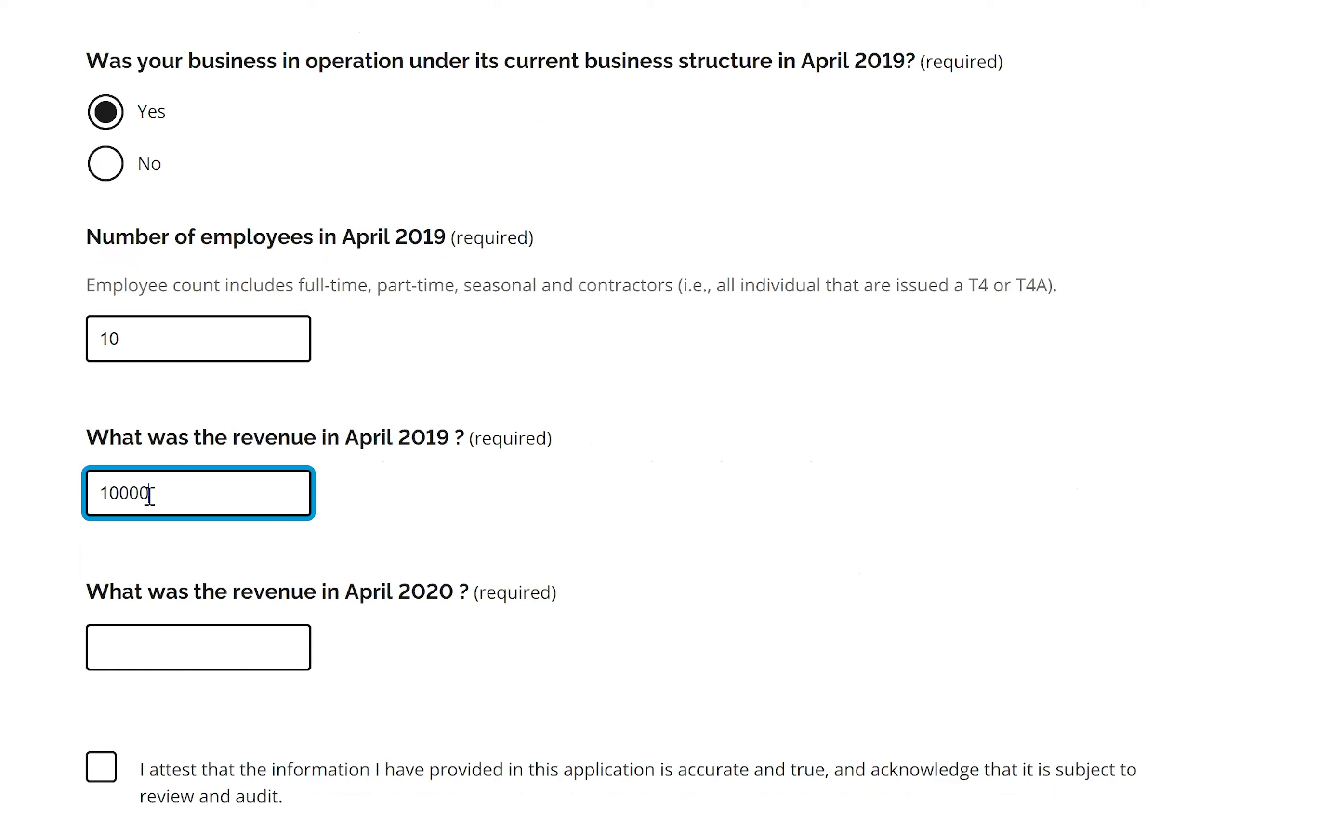
click(167, 638)
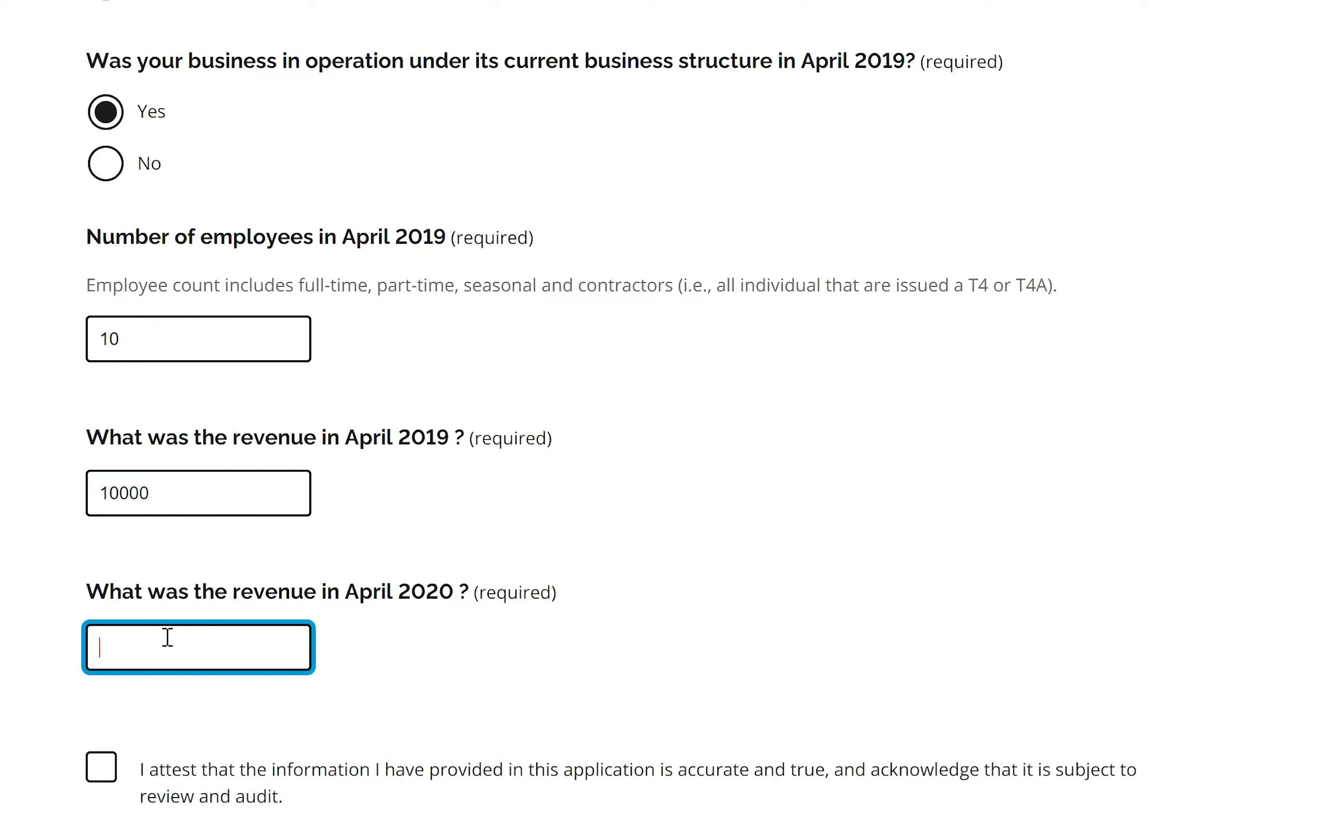
text(2000)
scroll(659, 421, down, 4)
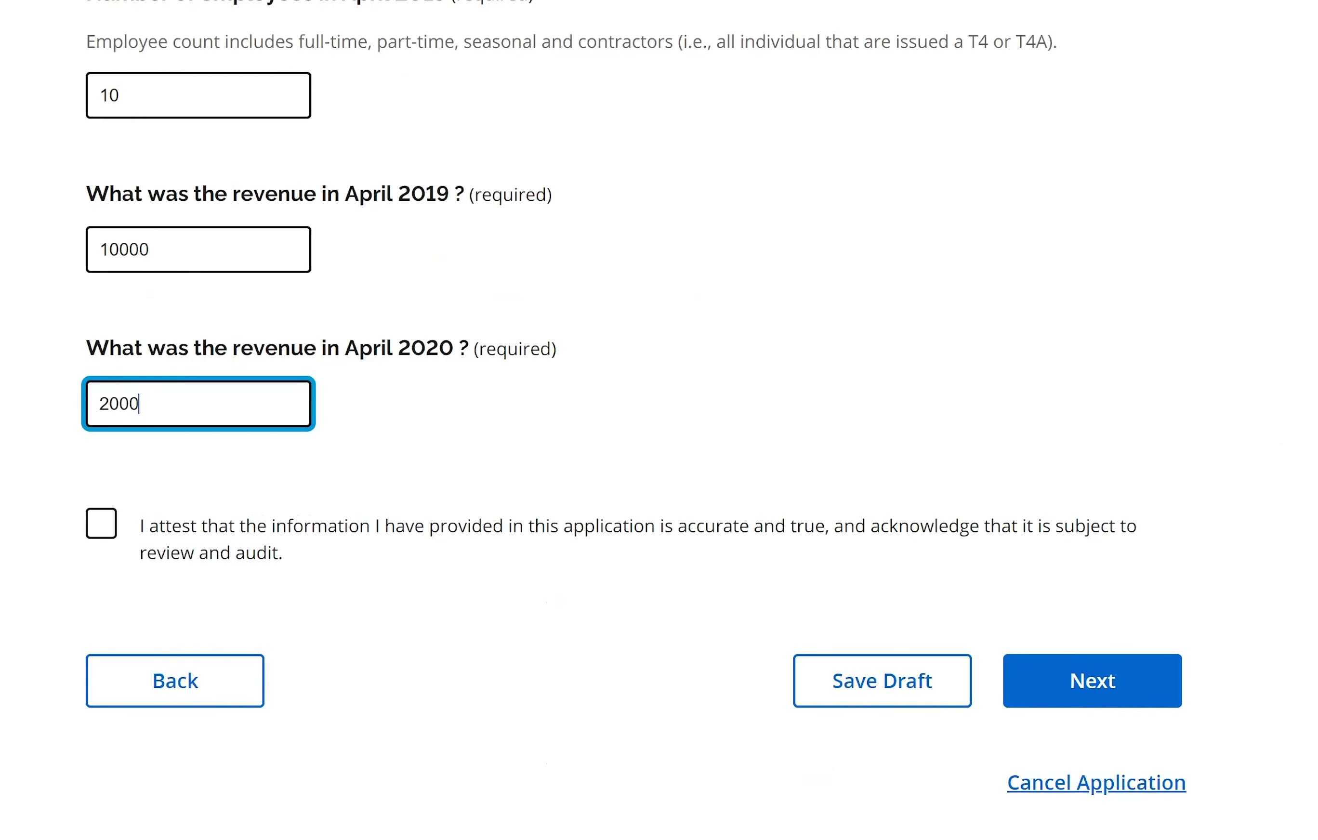
click(99, 525)
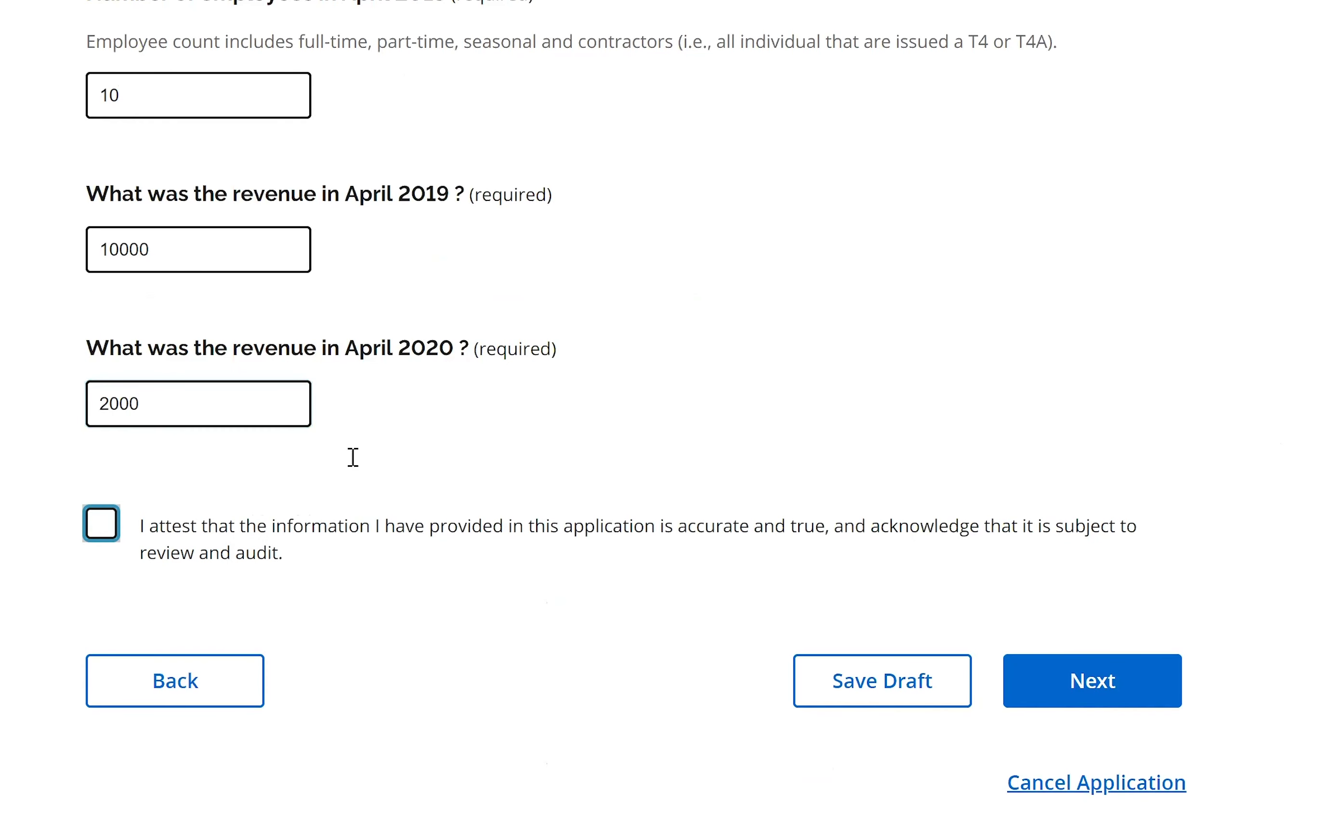
Check the accuracy attestation and Agree to the grant agreement terms.
key(space)
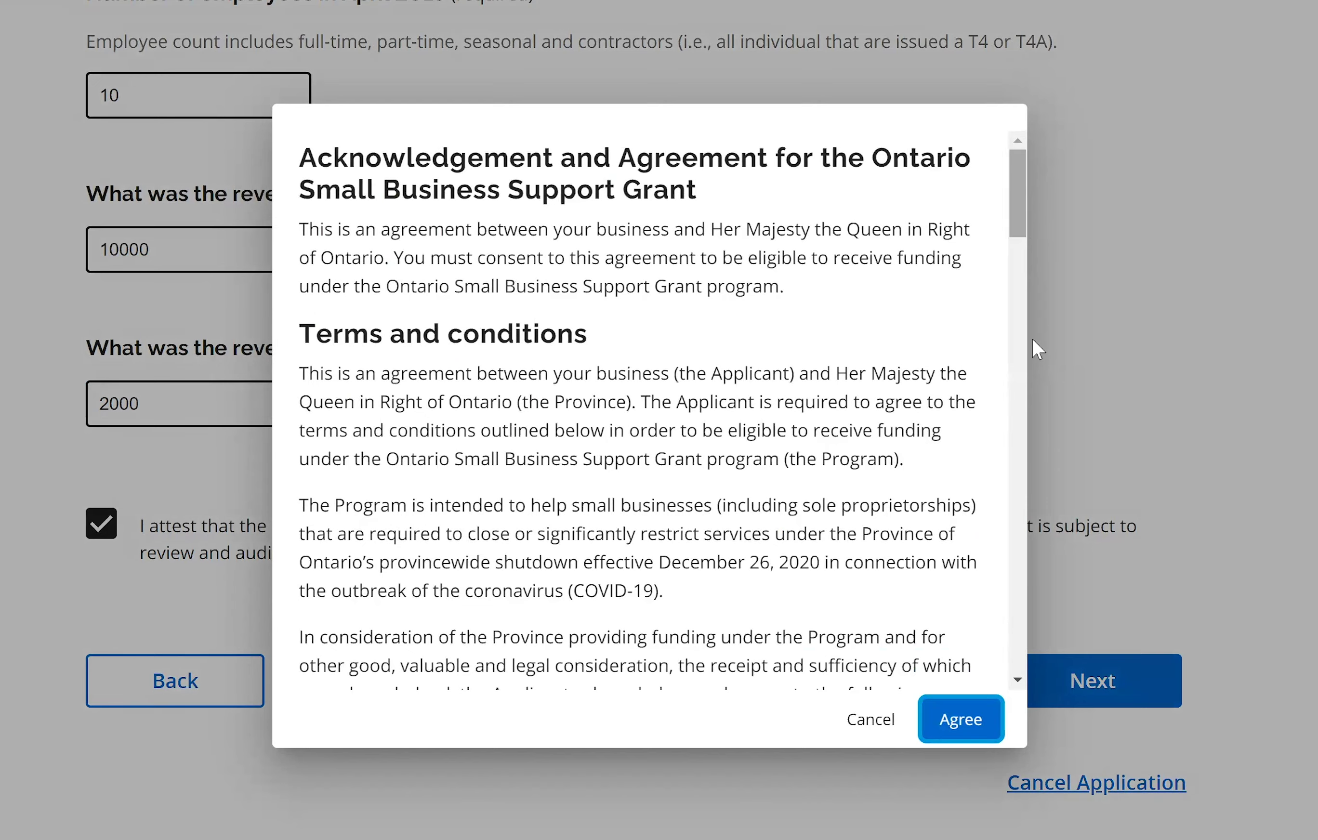
scroll(1038, 349, down, 20)
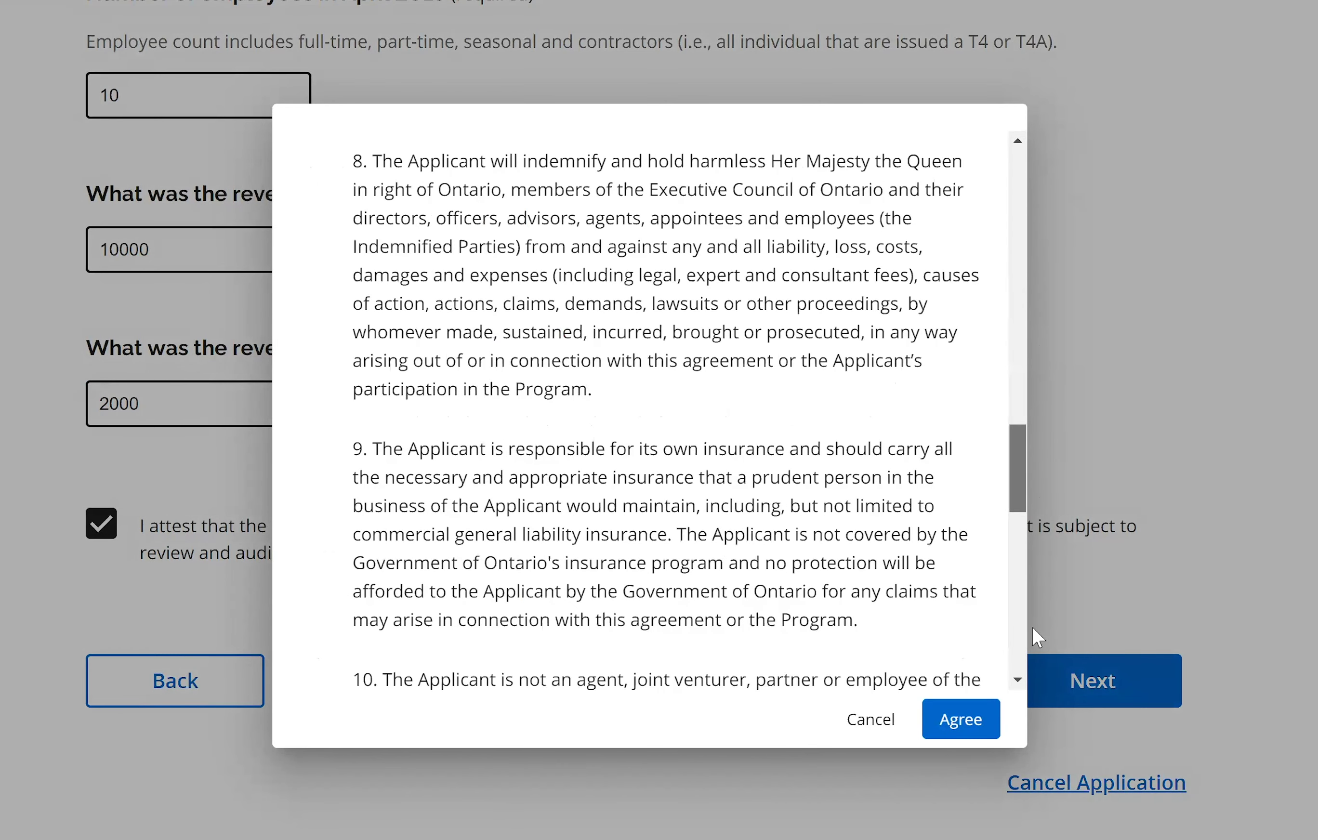
scroll(1003, 700, down, 5)
click(953, 719)
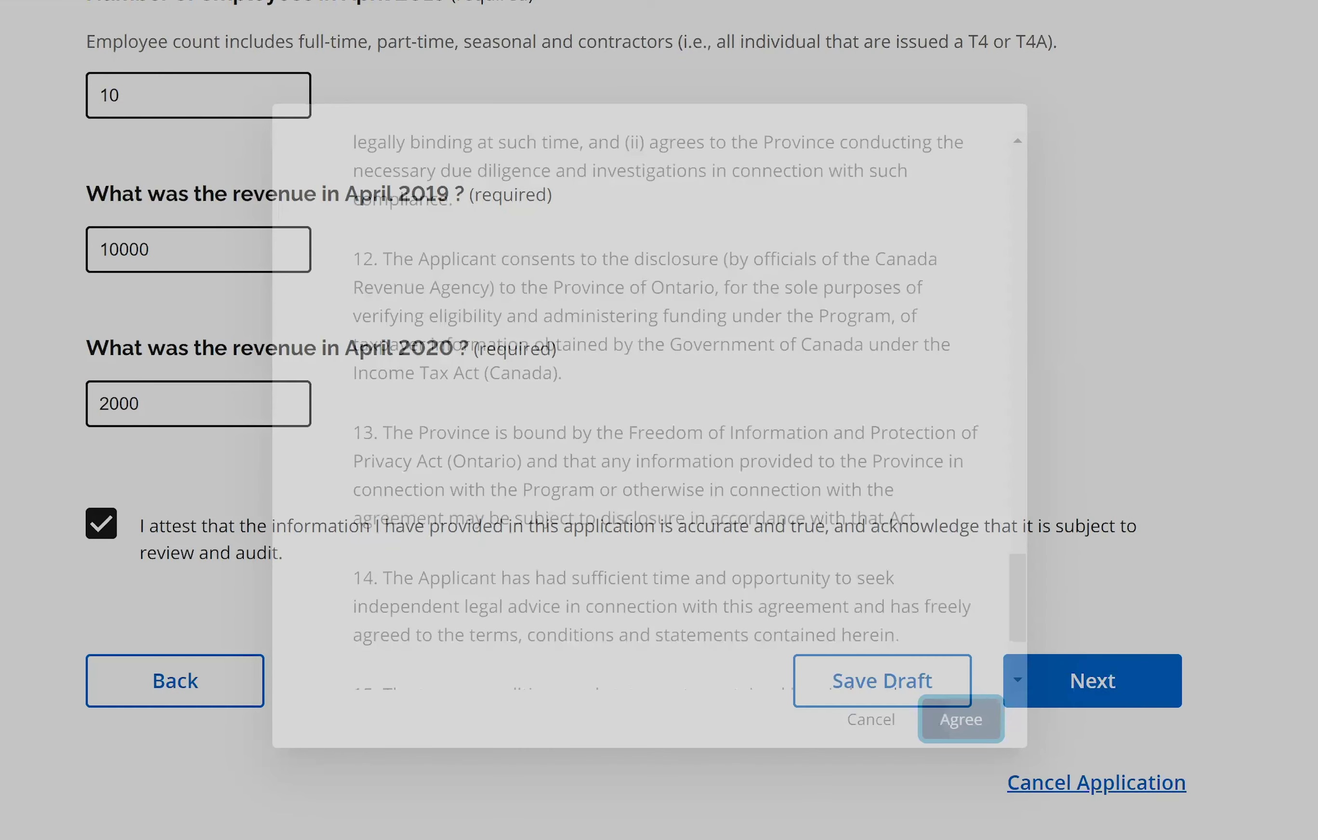
scroll(660, 421, up, 8)
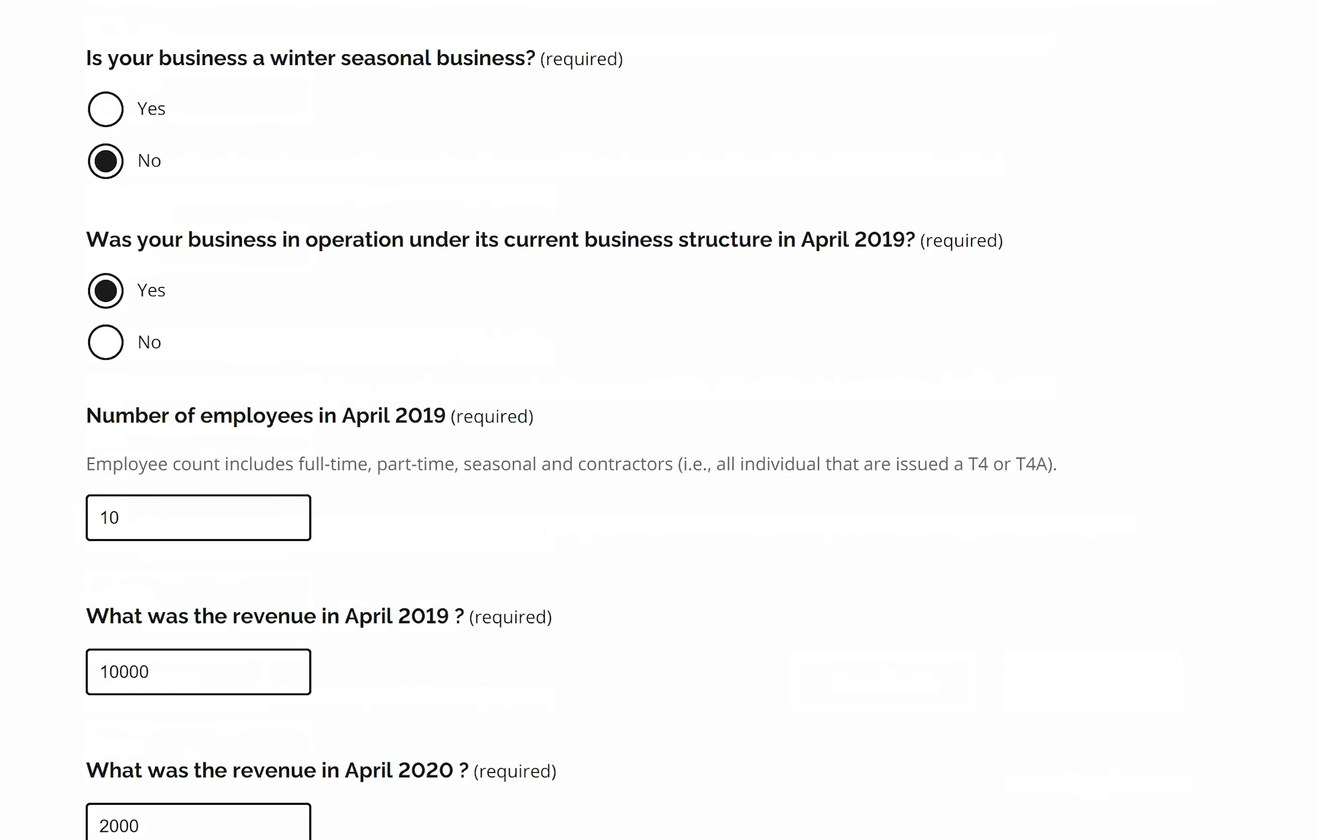
scroll(659, 421, up, 10)
scroll(659, 421, down, 1)
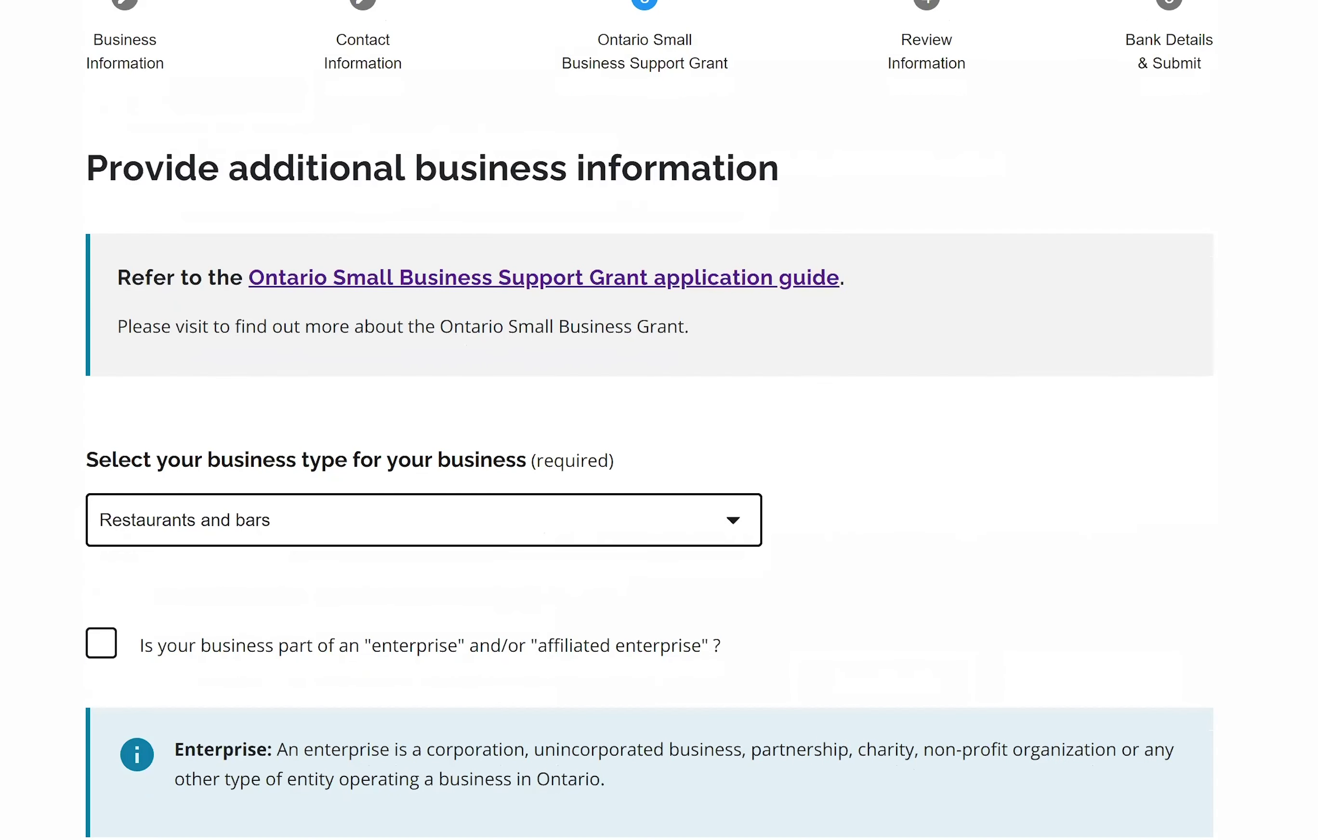
scroll(1148, 585, down, 20)
Scroll through the Review Information summary, then proceed to Bank Details & Submit.
click(1092, 703)
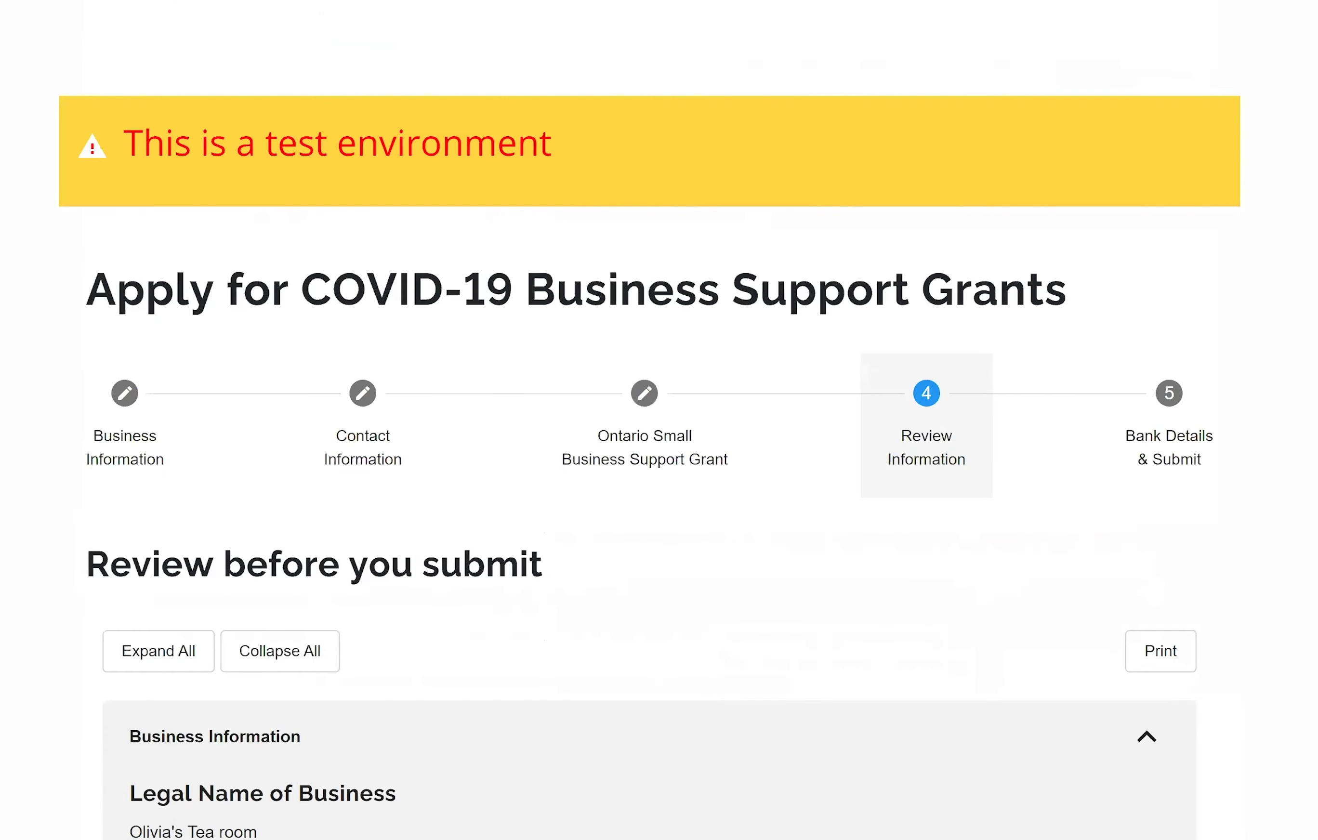
scroll(660, 421, down, 10)
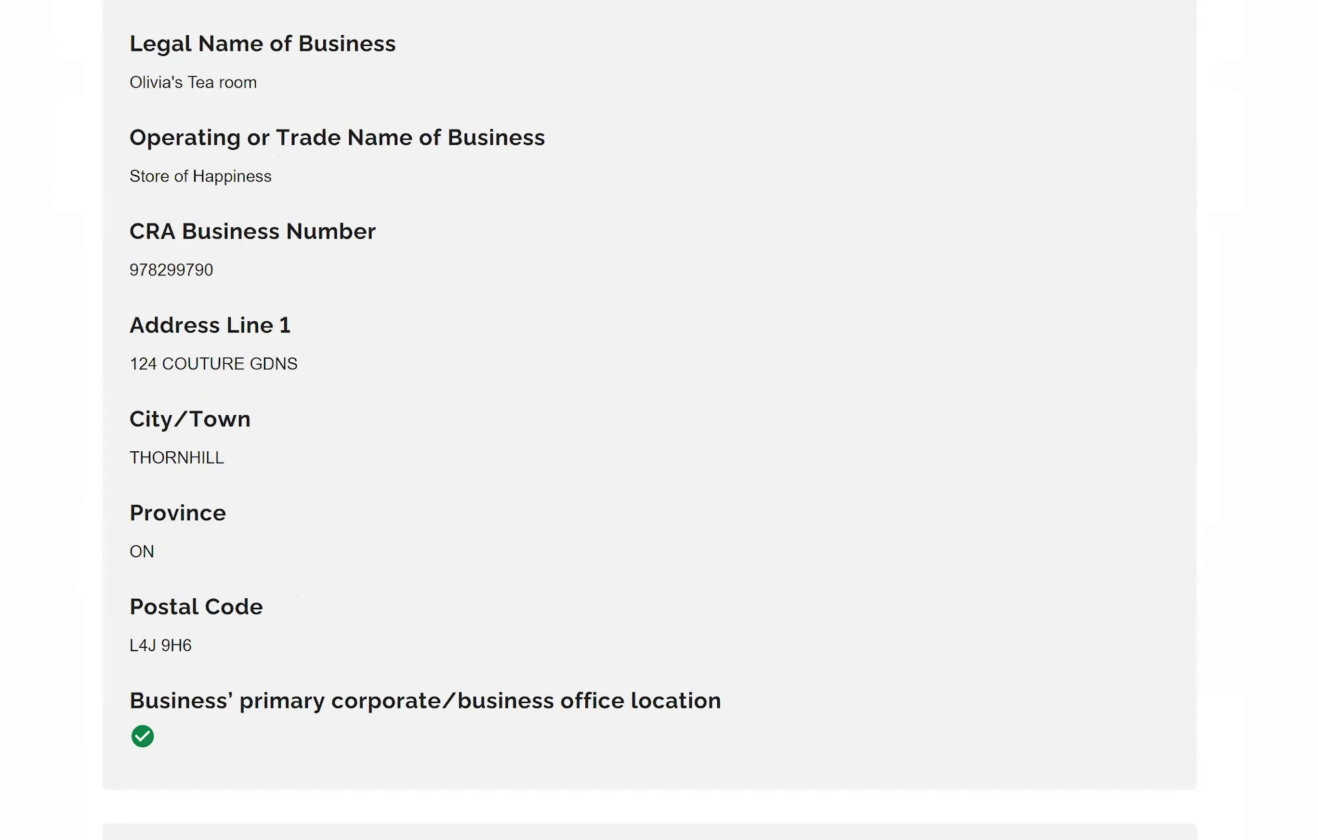
scroll(650, 421, down, 1)
scroll(649, 420, up, 3)
scroll(650, 421, down, 6)
scroll(650, 421, down, 6)
scroll(650, 421, down, 4)
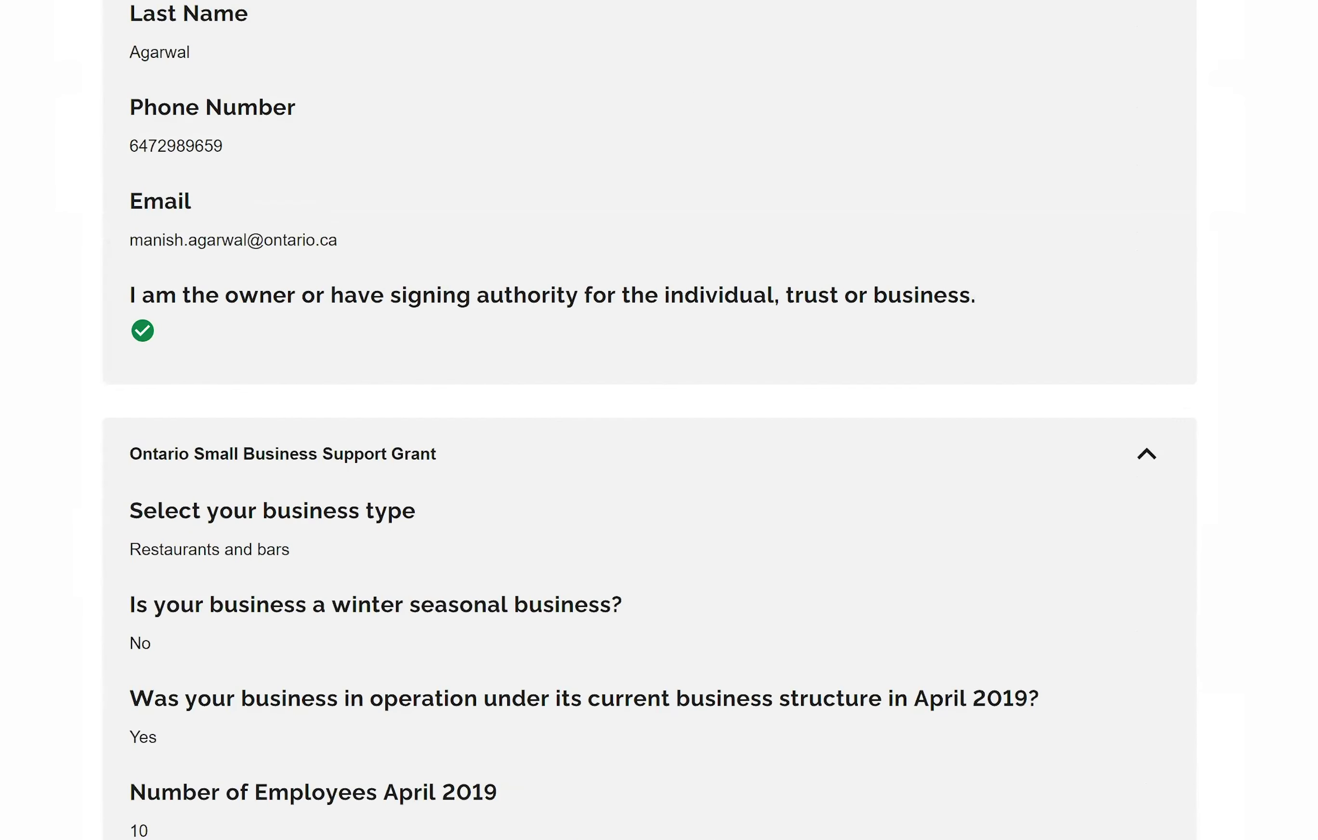
scroll(650, 421, down, 4)
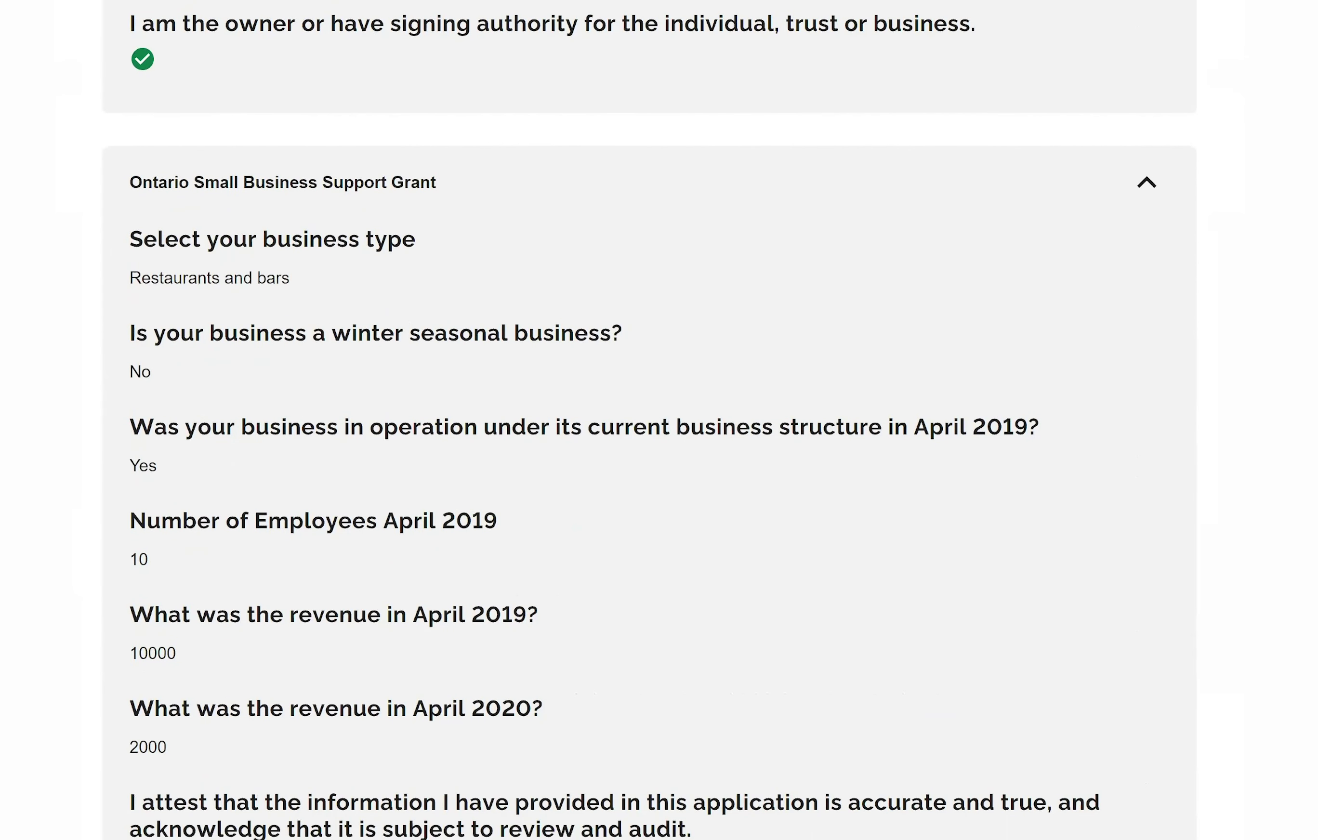
scroll(649, 421, down, 1)
scroll(649, 421, down, 4)
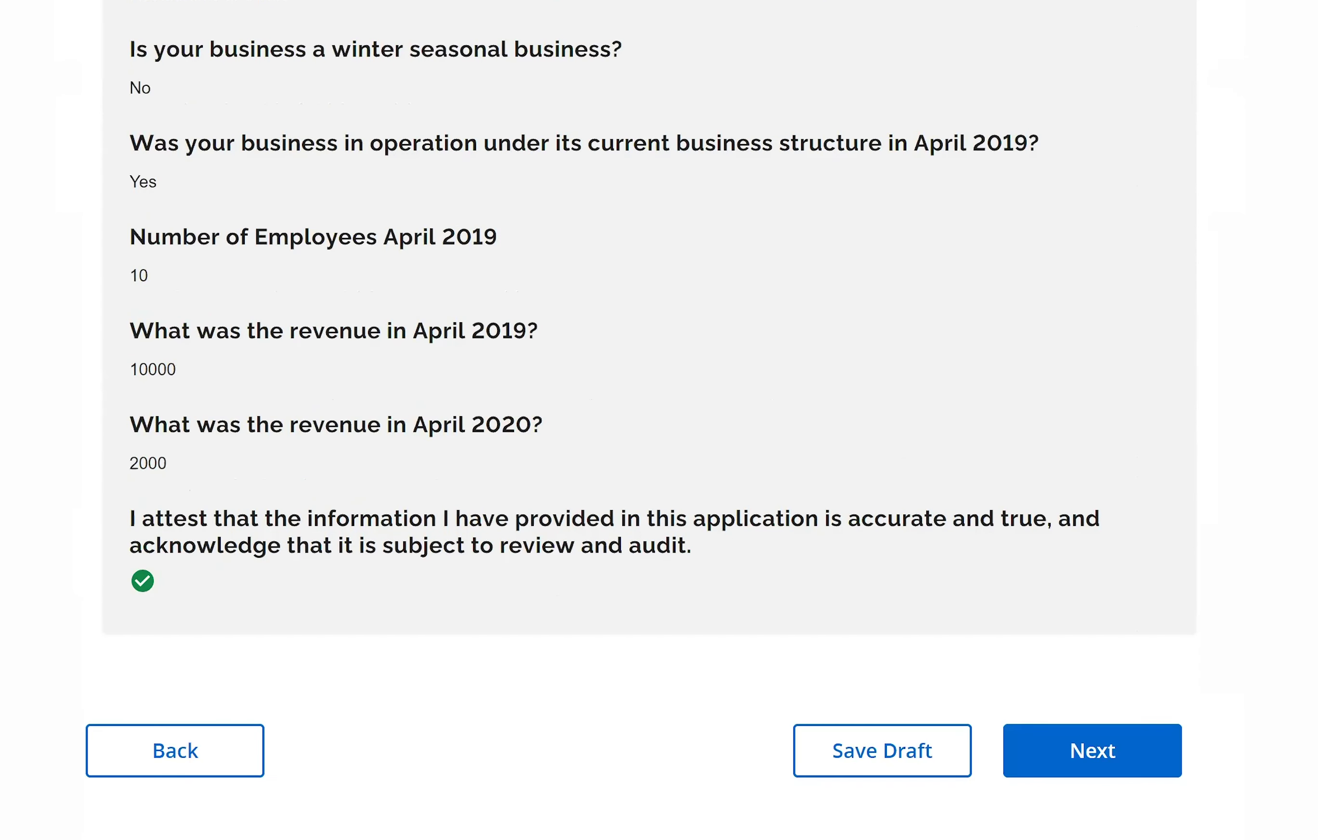
scroll(650, 421, up, 3)
scroll(649, 421, down, 1)
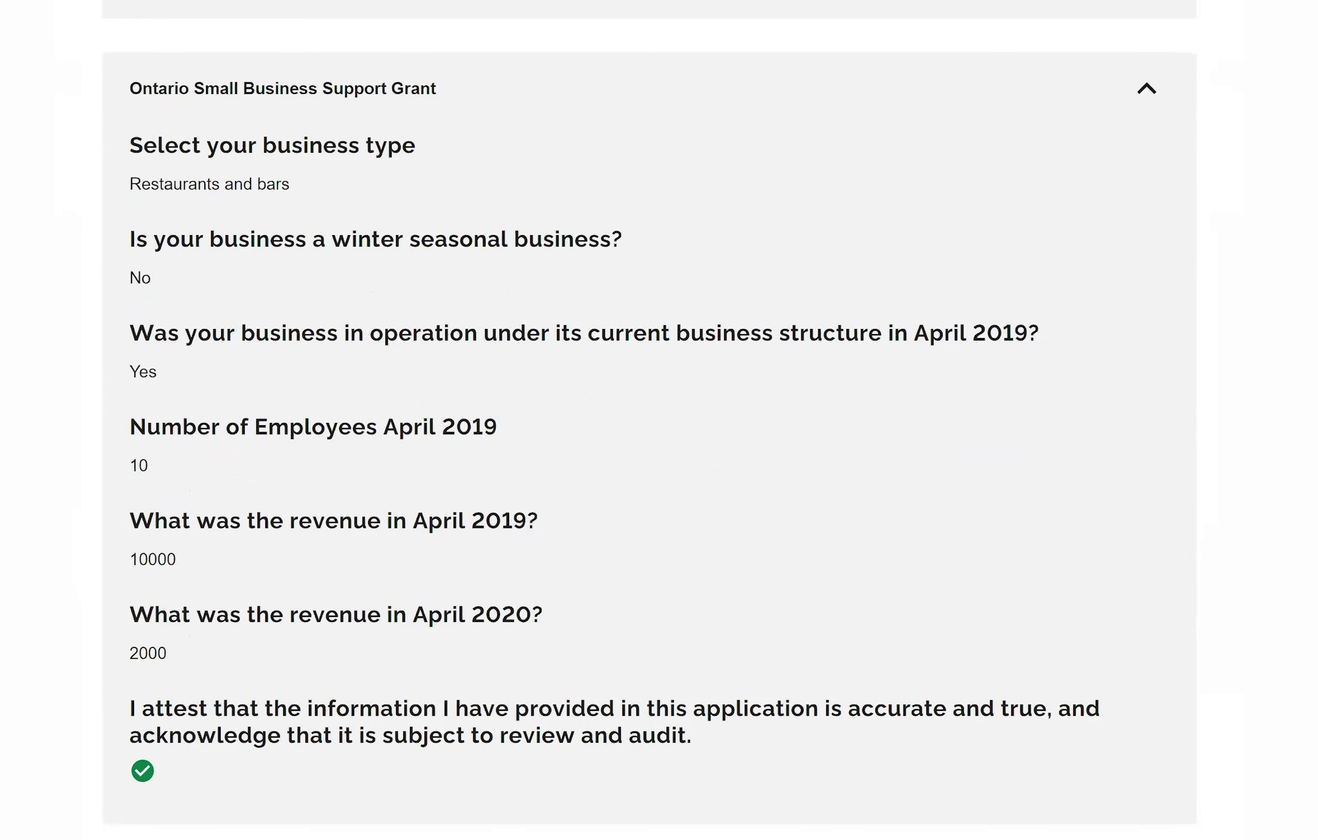
scroll(650, 420, down, 4)
scroll(650, 421, up, 2)
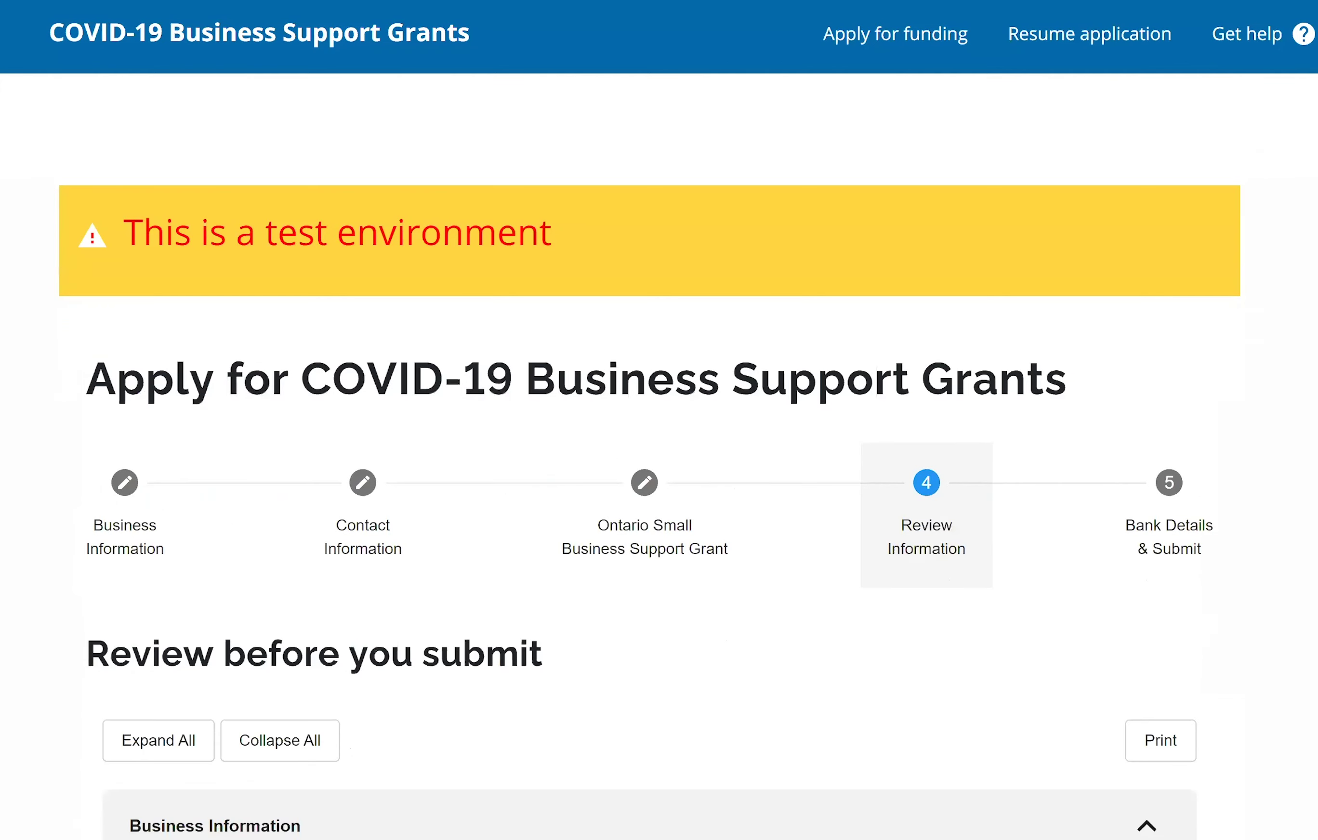
scroll(1186, 585, down, 20)
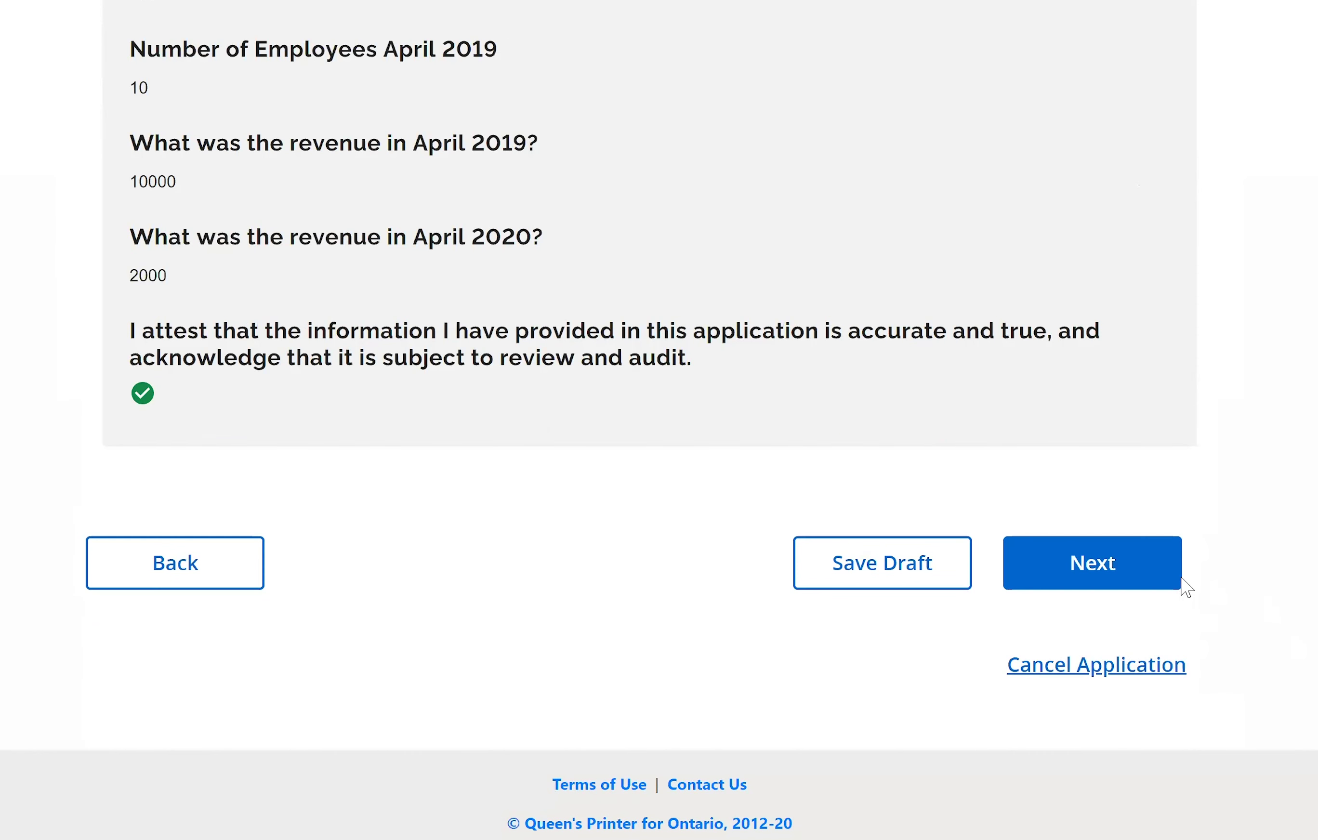
click(1152, 586)
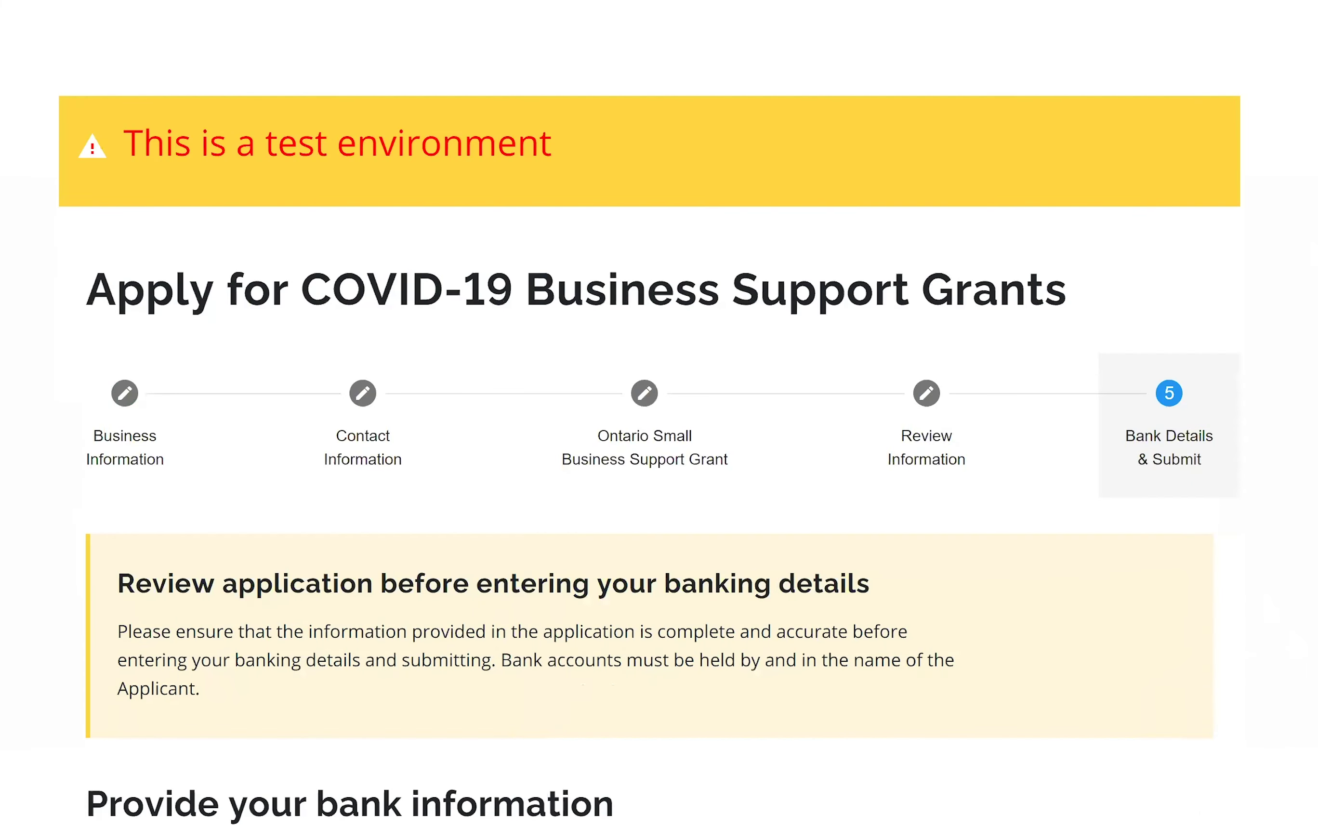
Expand the Sample Cheque and enter branch/transit number 14712.
scroll(1116, 148, down, 10)
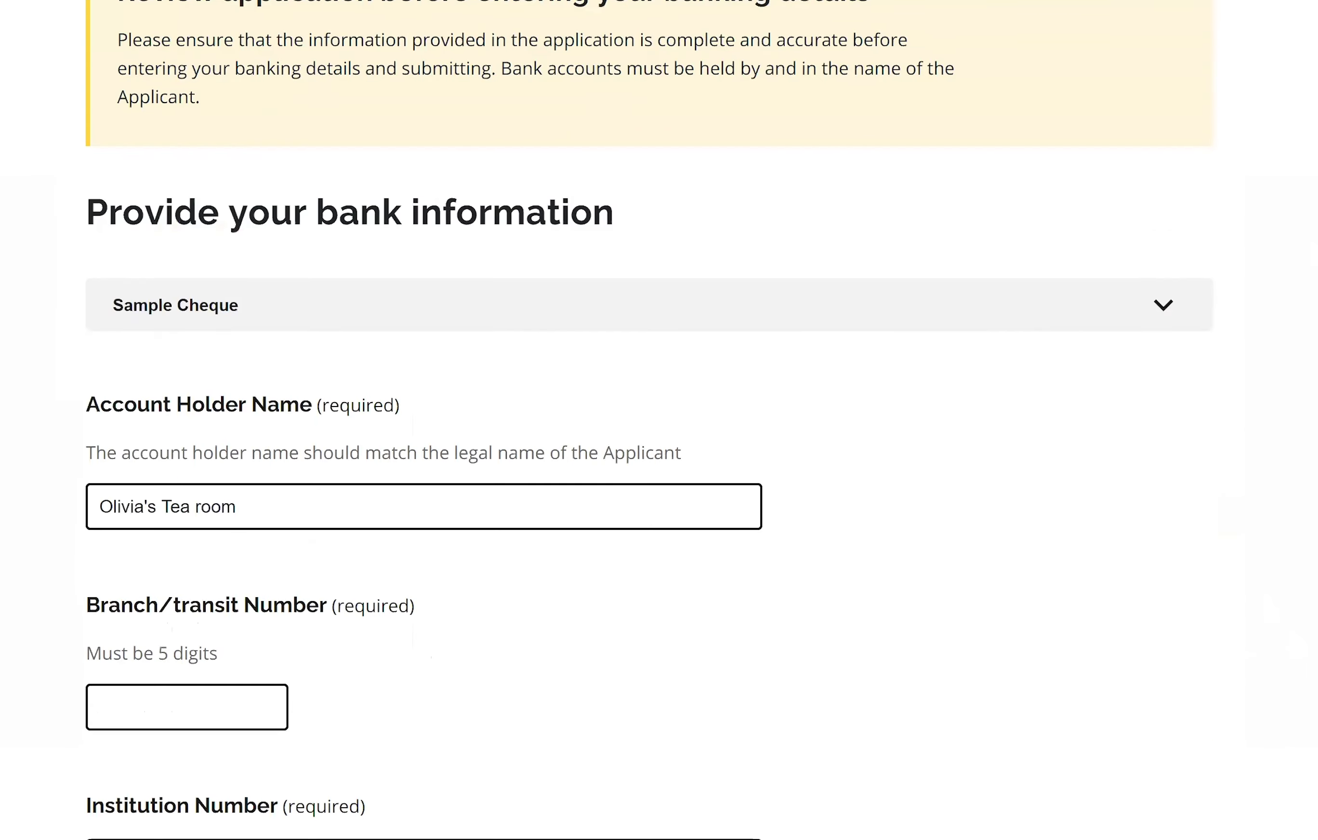
click(1148, 188)
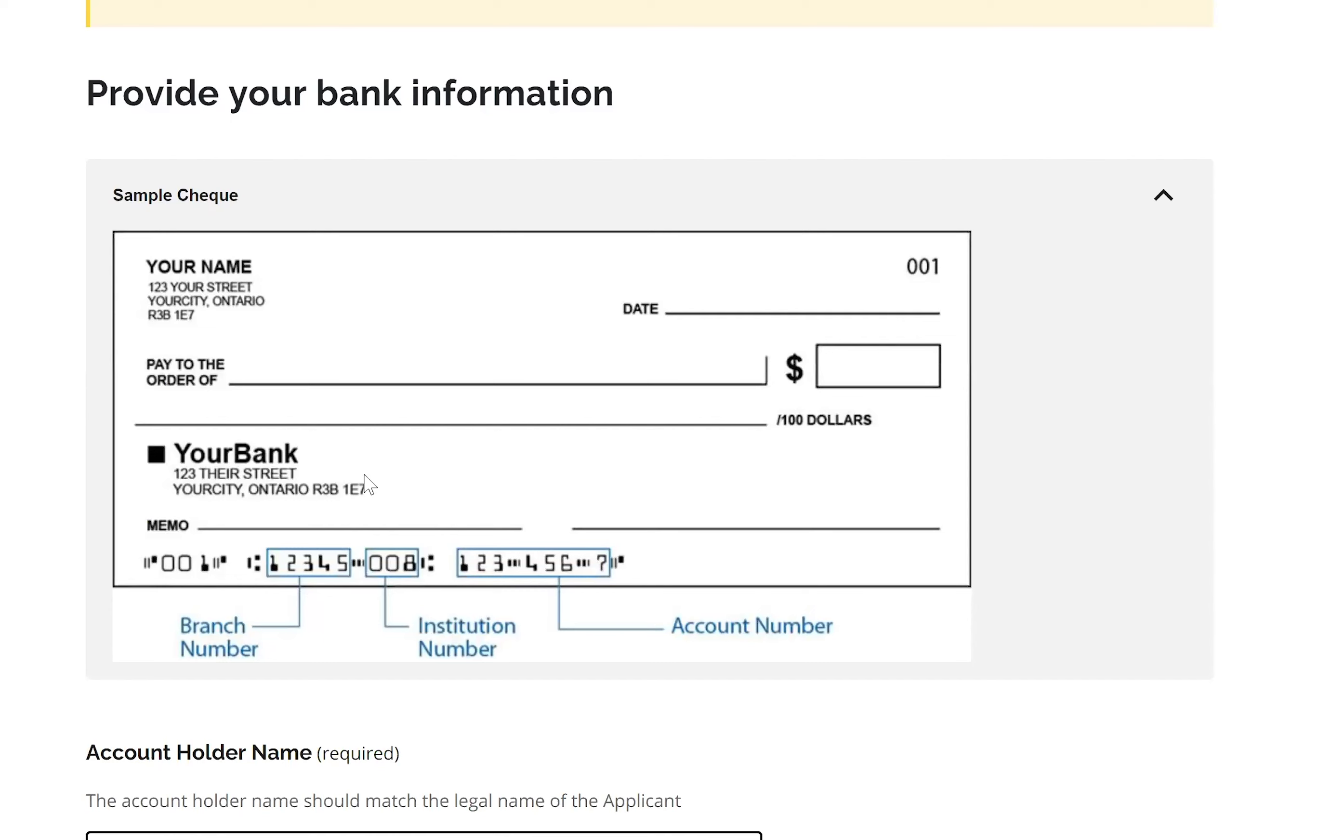
scroll(649, 413, down, 10)
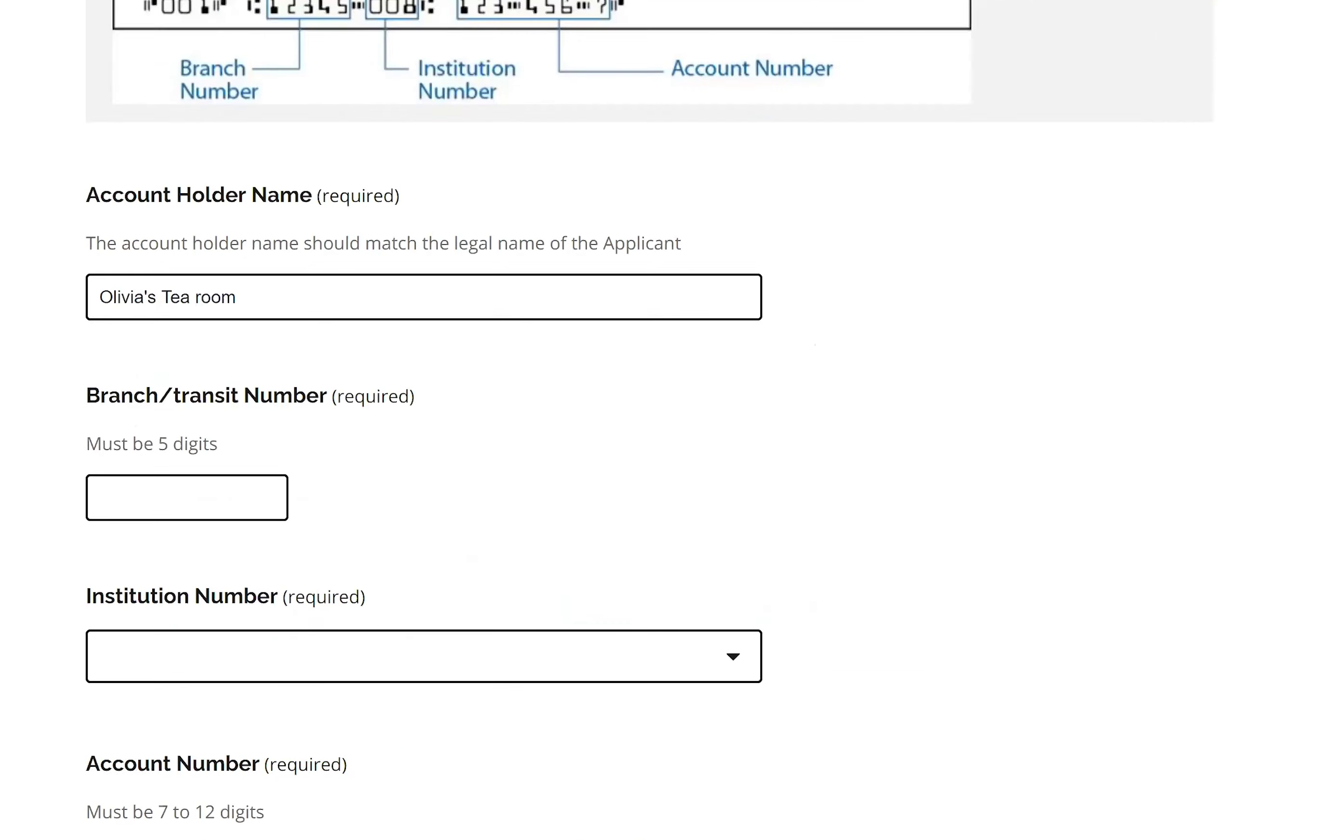
click(119, 432)
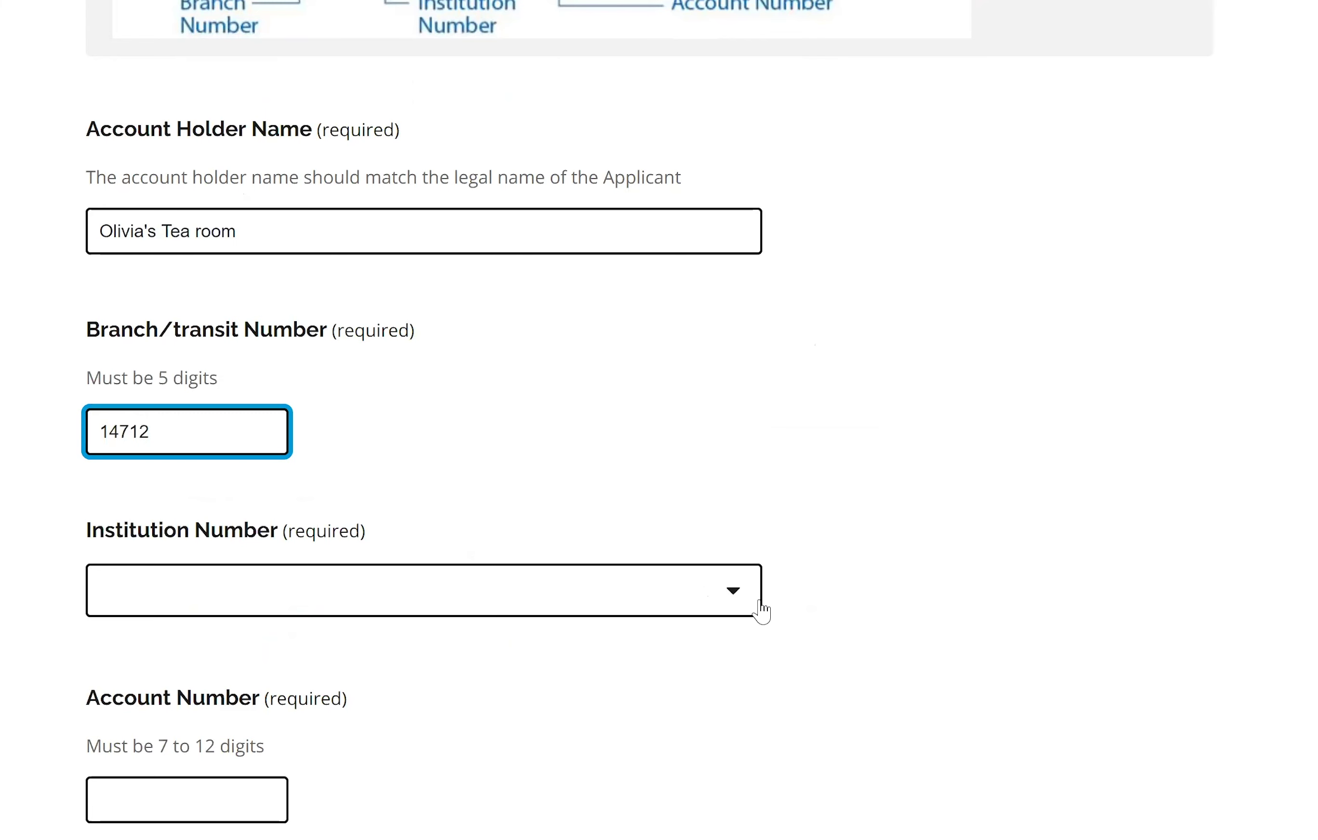
click(741, 610)
Select 004 - The Toronto-Dominion Bank as the institution number.
click(727, 612)
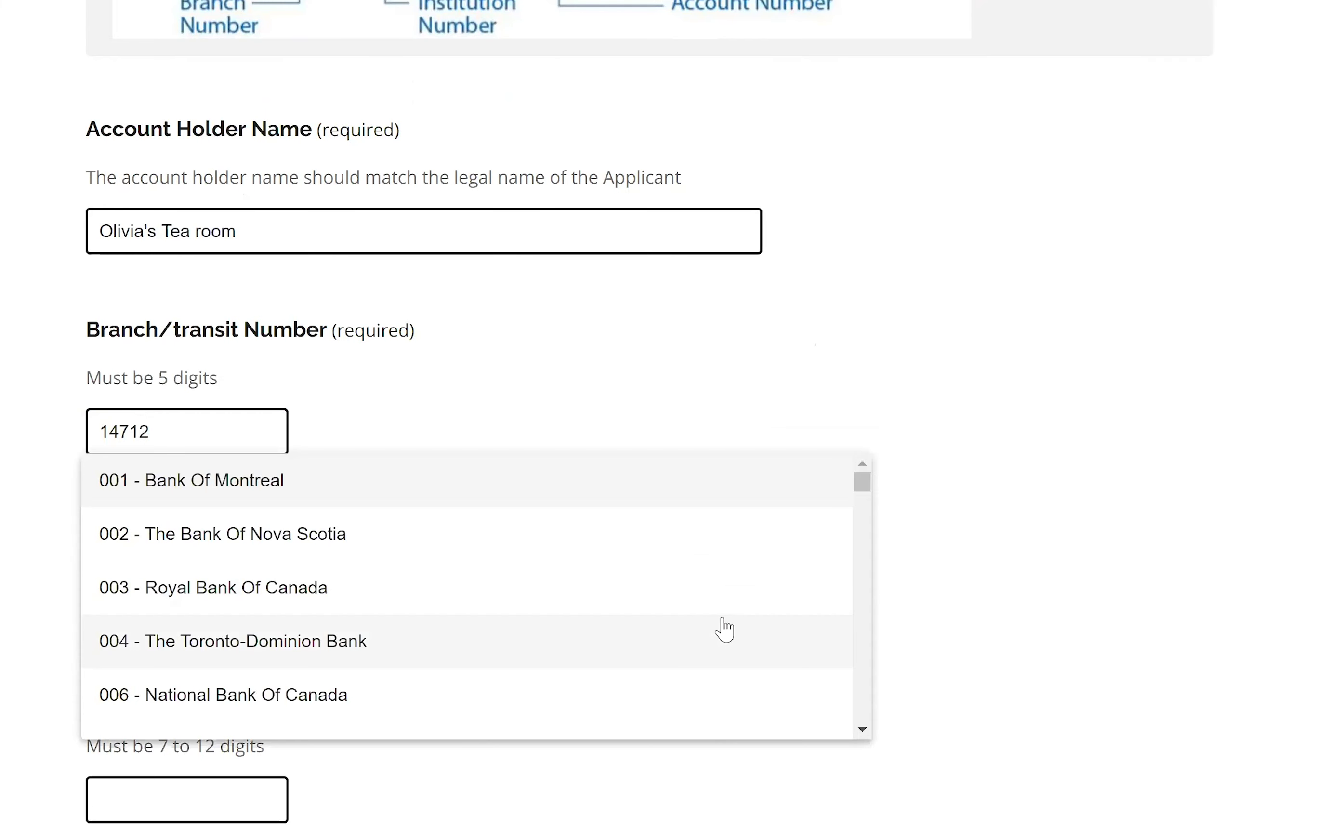
click(357, 653)
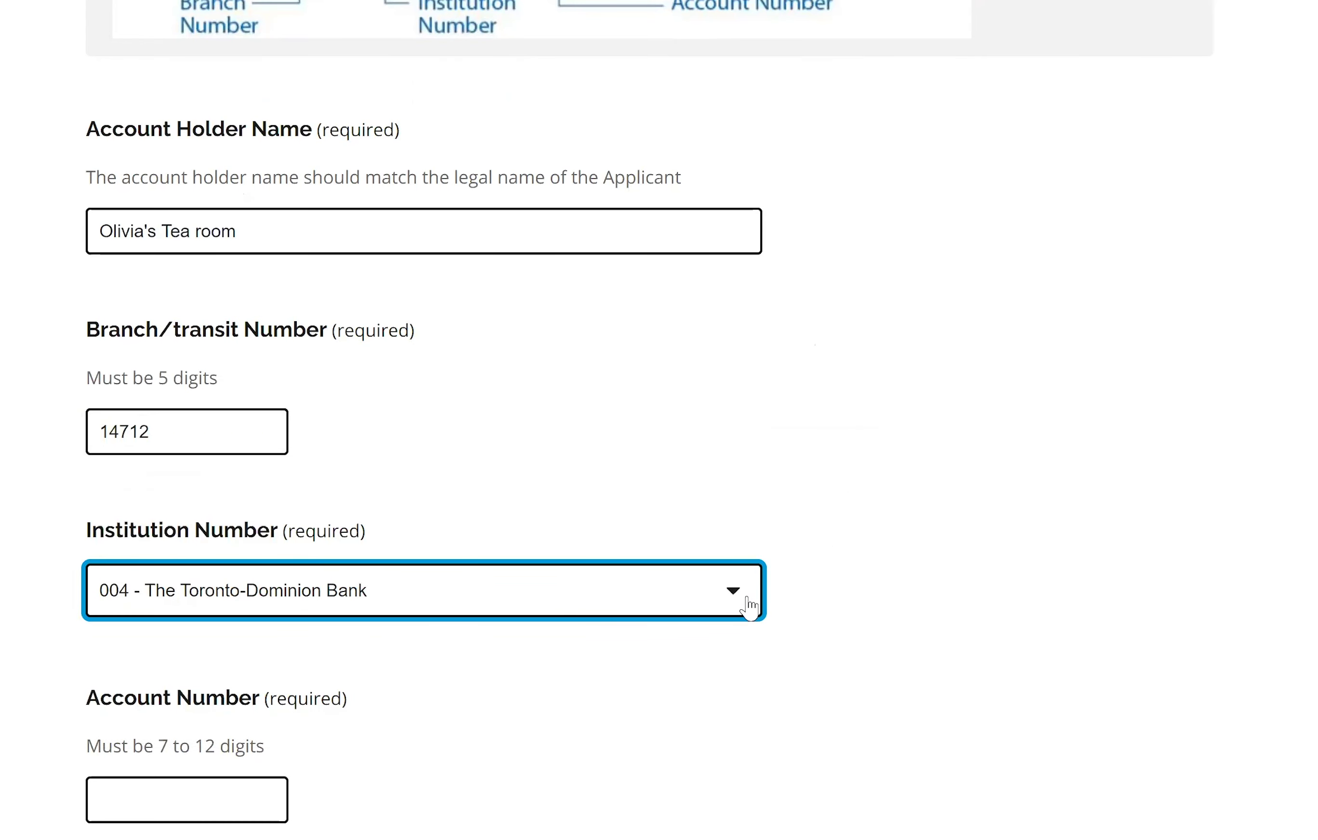
click(745, 608)
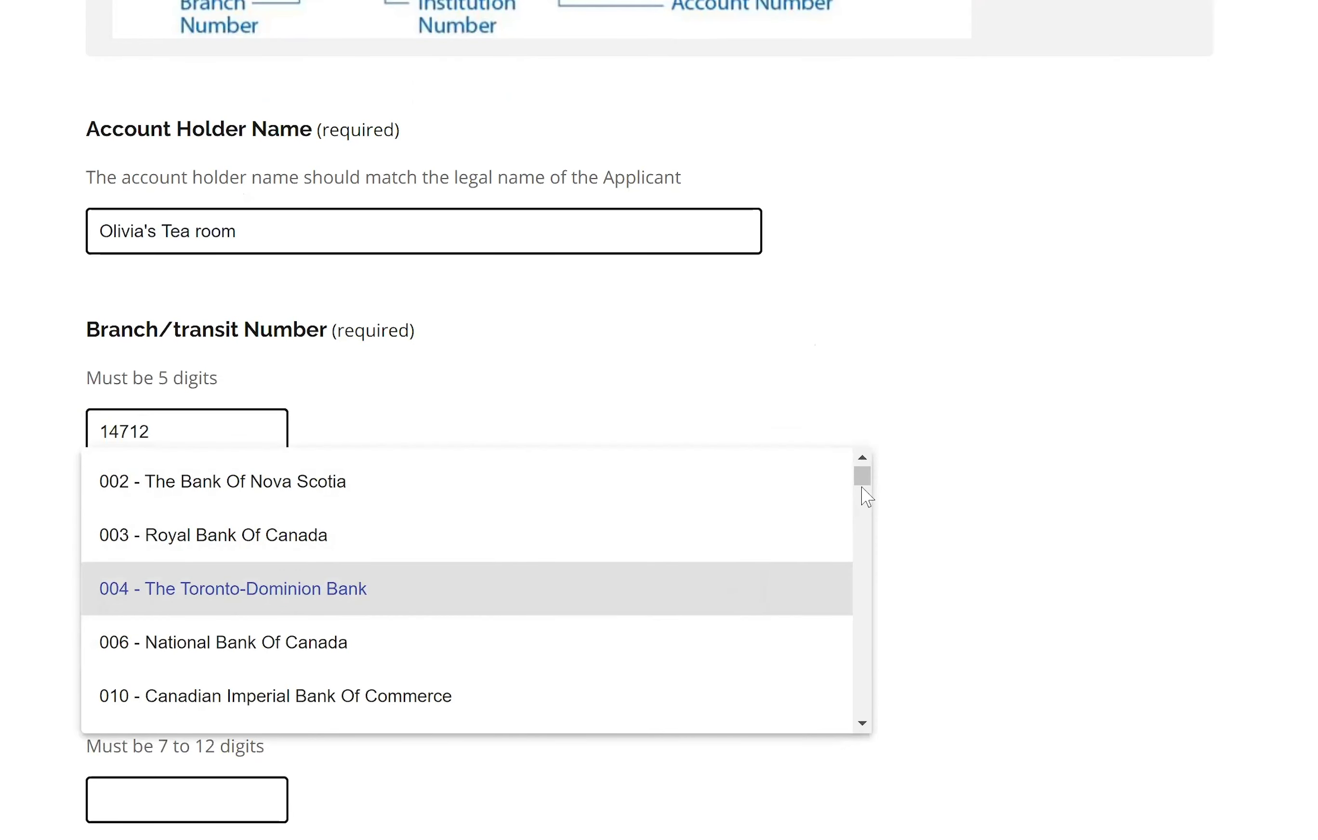
scroll(849, 513, down, 4)
scroll(867, 515, down, 10)
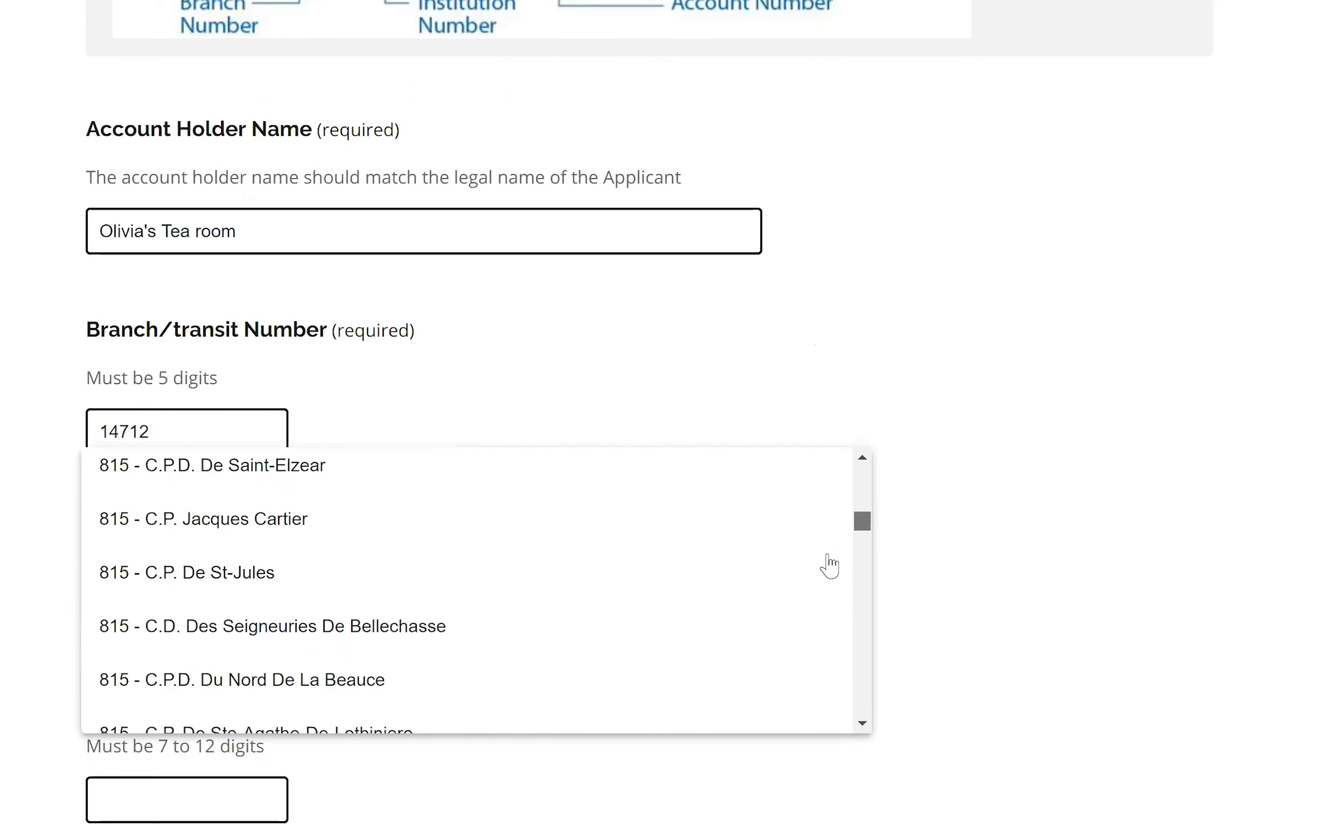
drag(870, 538, 1011, 505)
click(1006, 501)
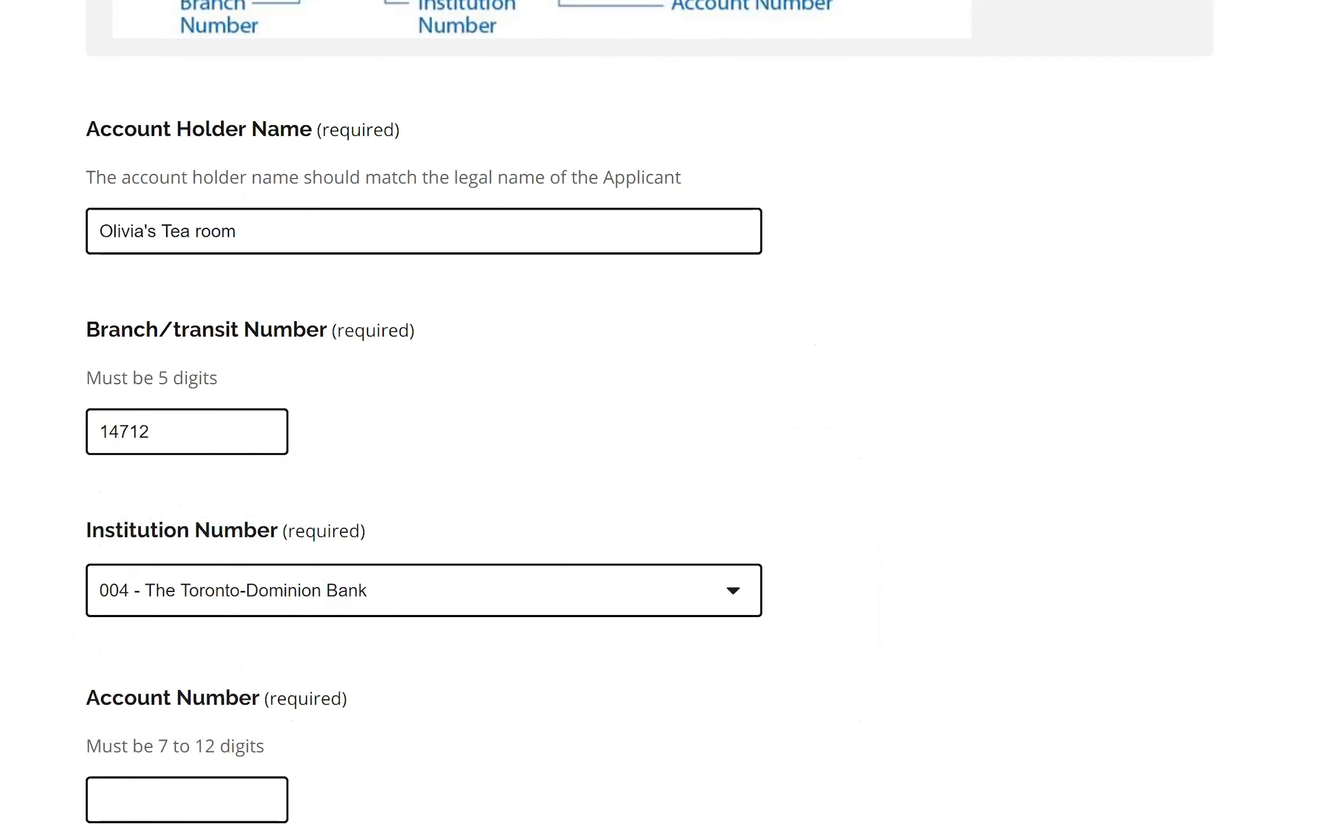
Enter the bank account number, tick the bank-information verification box, and submit the bank details.
click(188, 799)
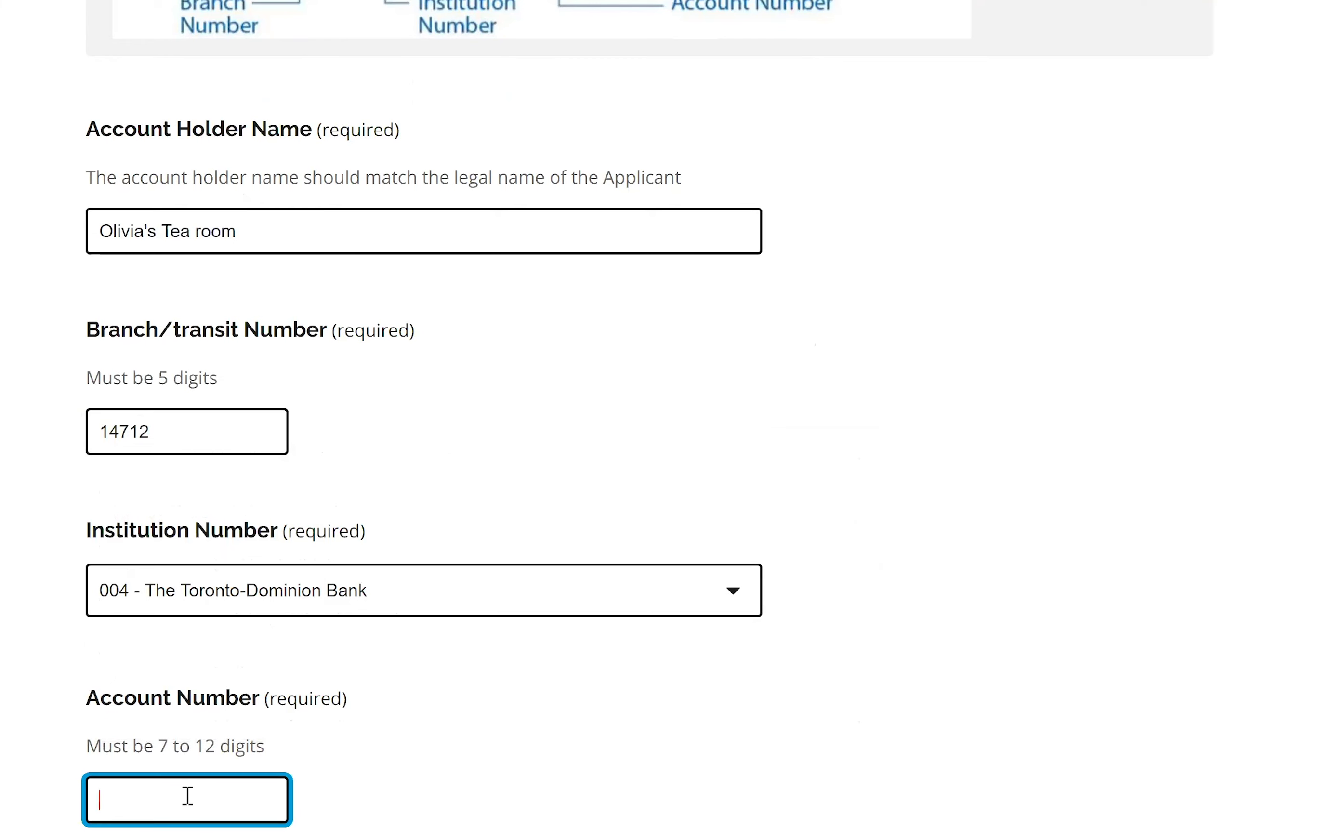
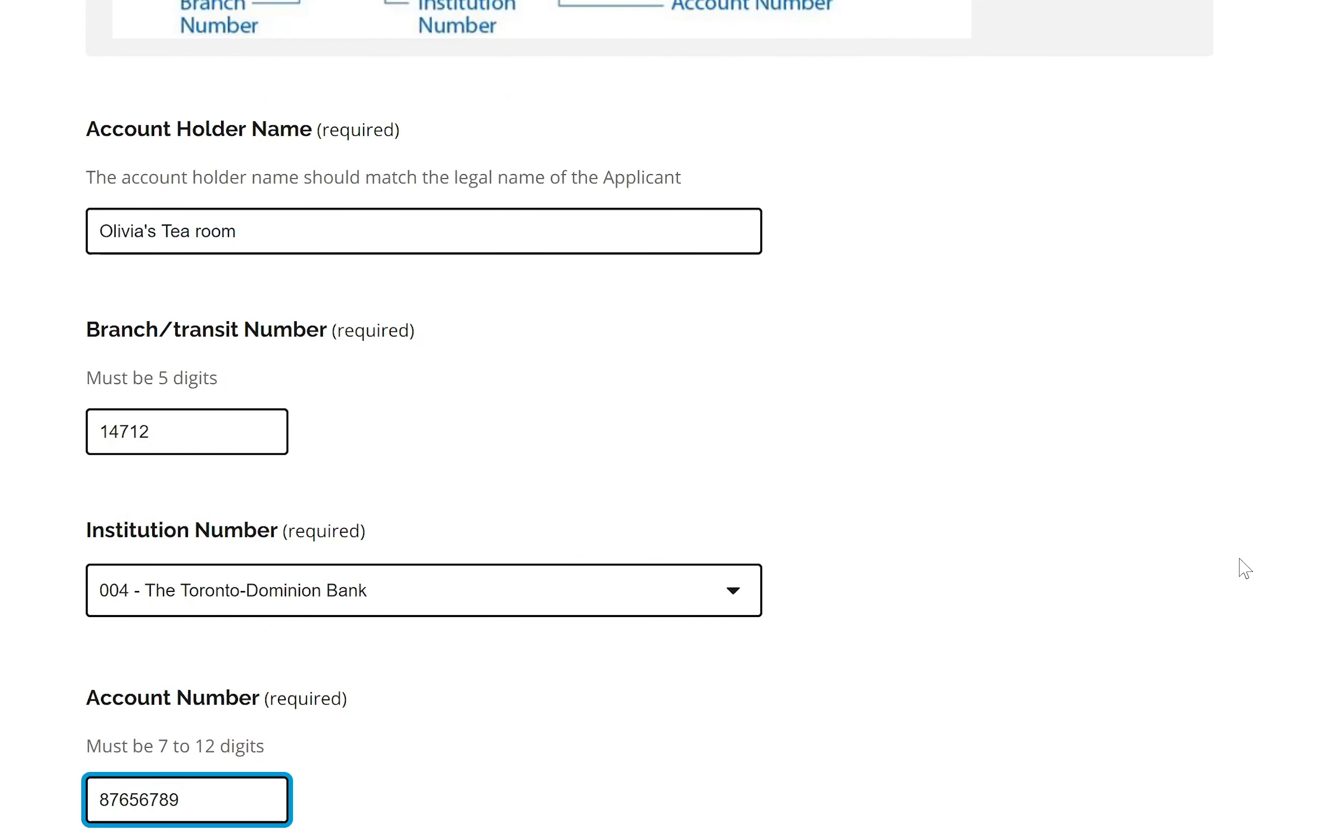
scroll(659, 415, down, 5)
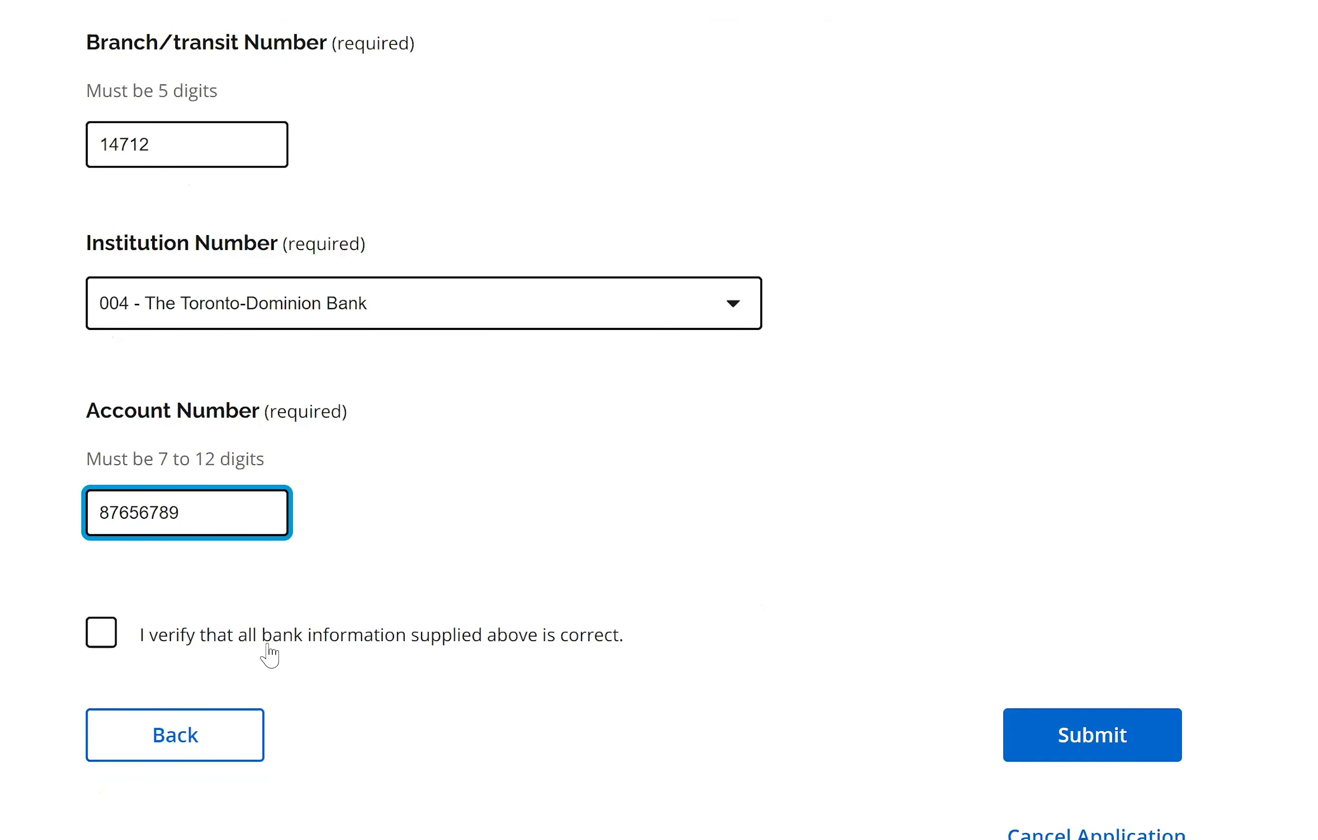
click(111, 650)
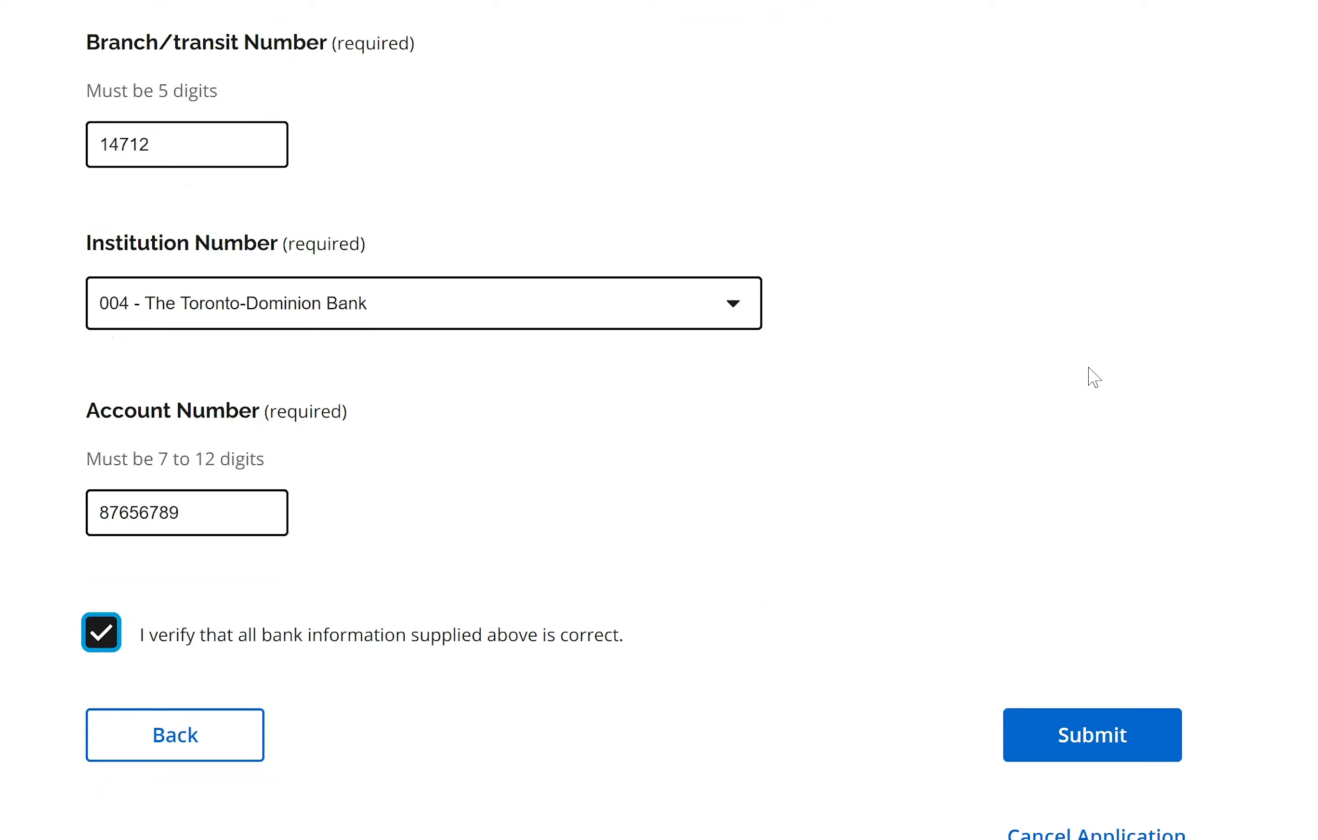
click(1115, 741)
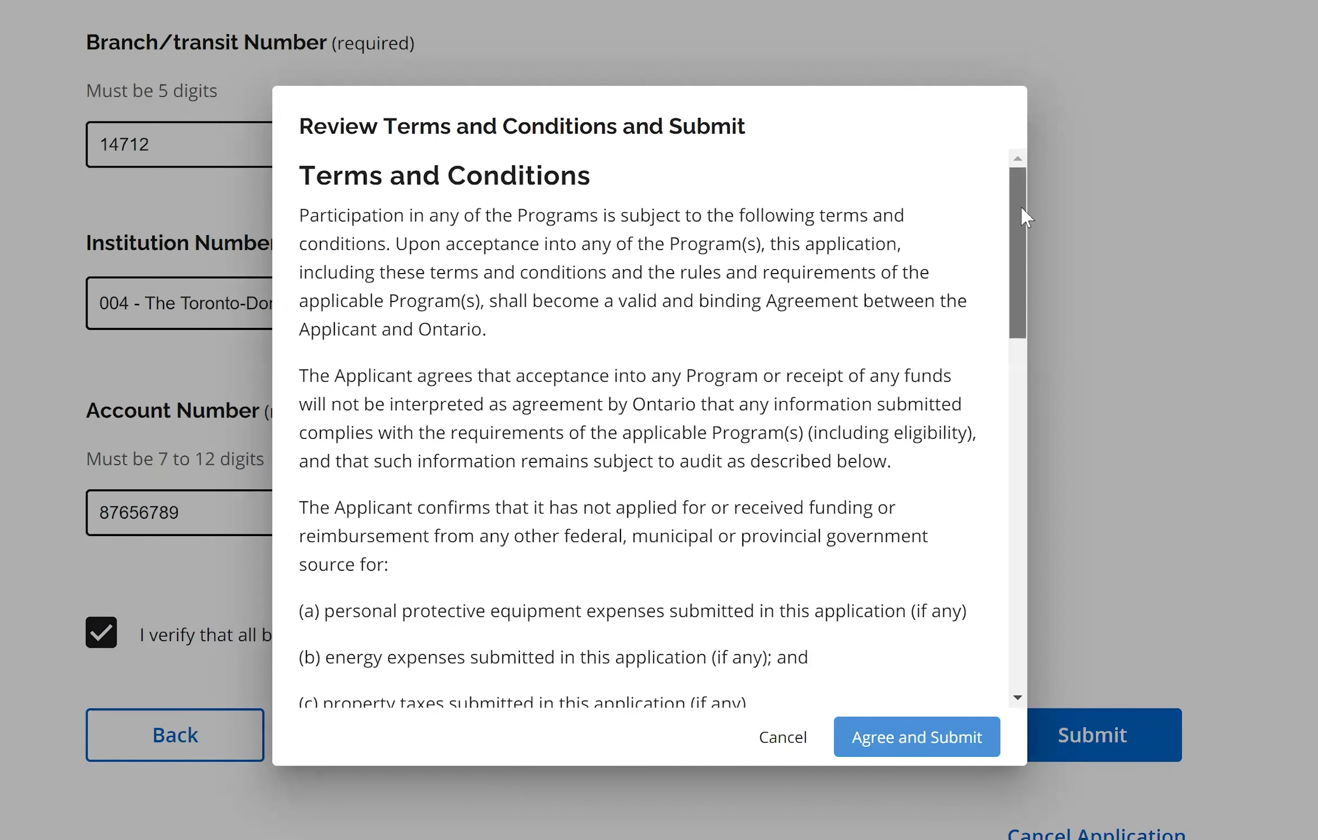
Attest the information is true, agree to the terms and conditions, and submit the application.
scroll(1031, 238, down, 1)
scroll(1052, 315, down, 9)
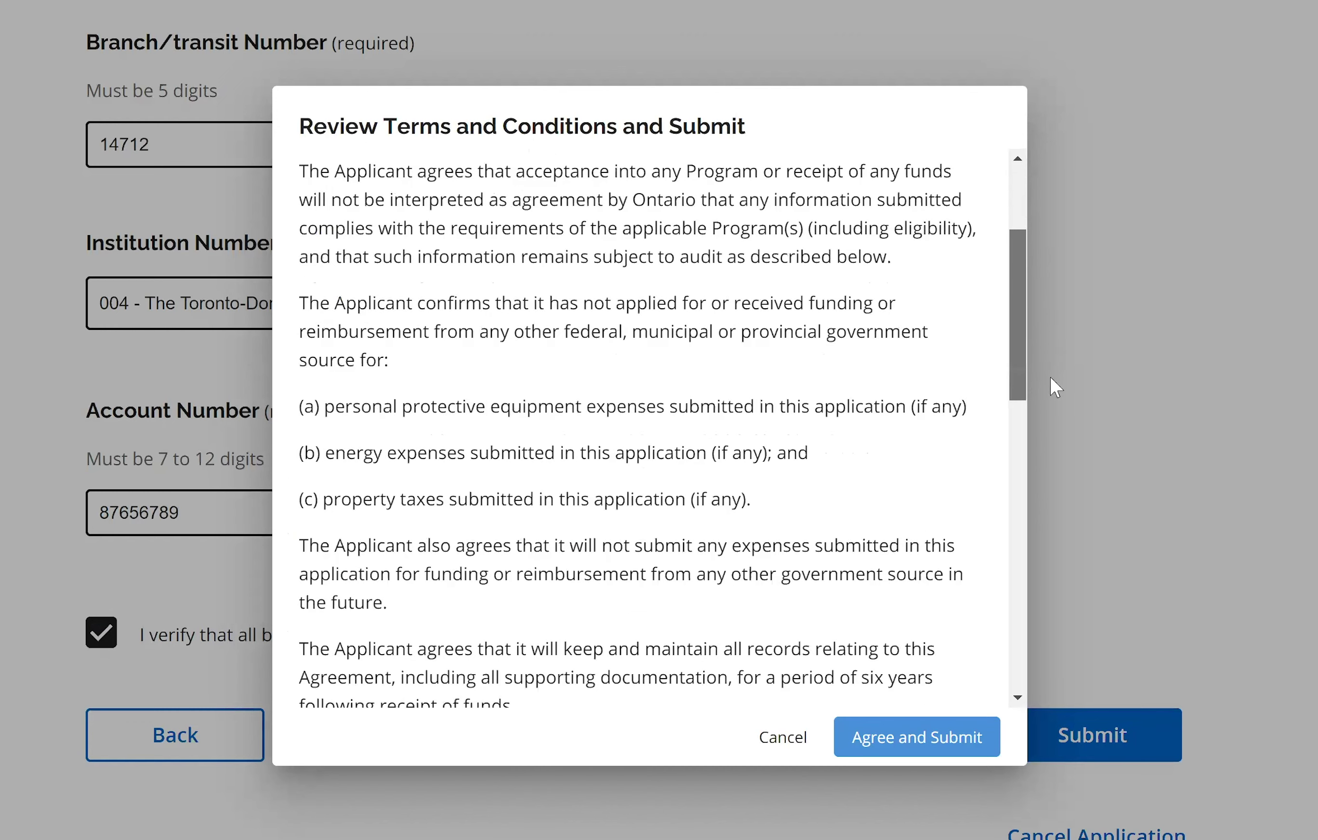
scroll(1047, 581, down, 7)
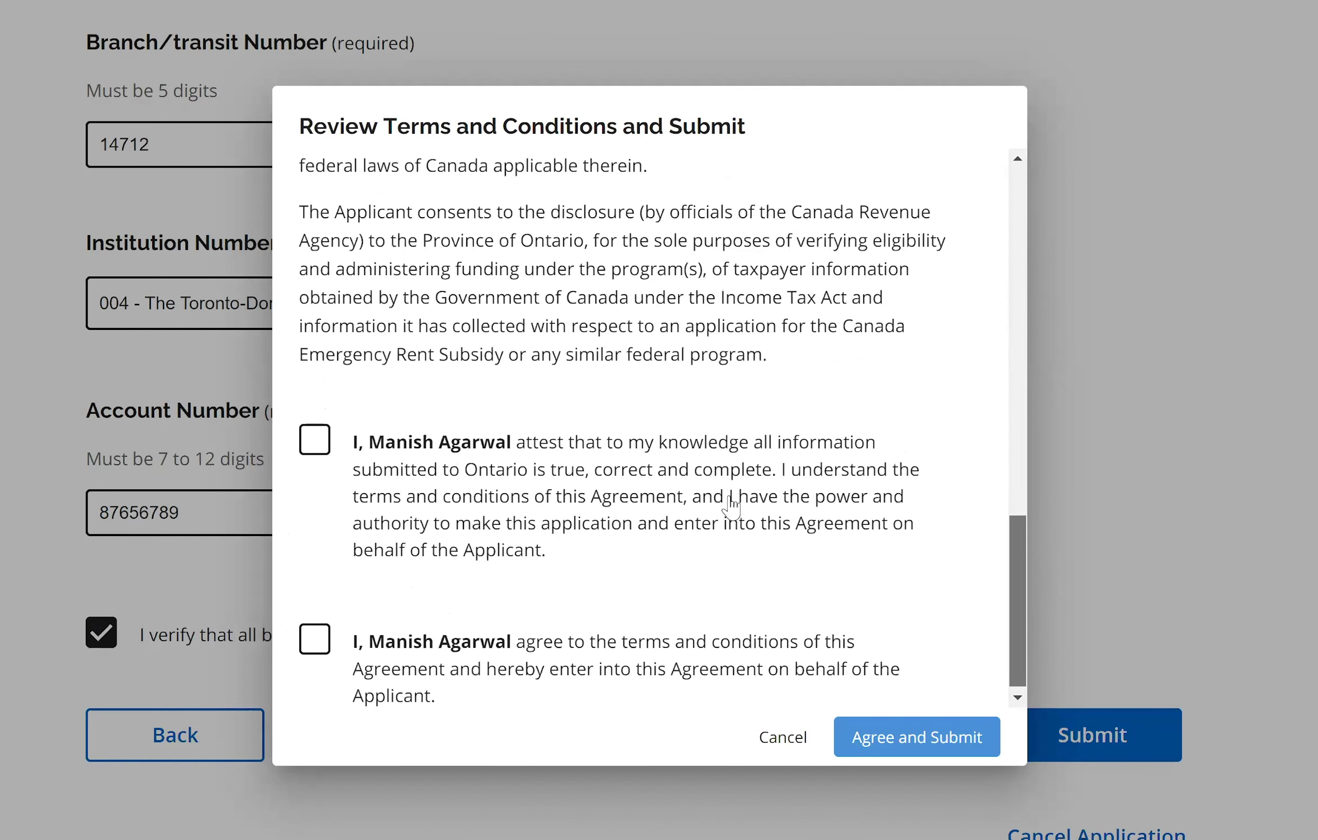
click(314, 435)
click(314, 632)
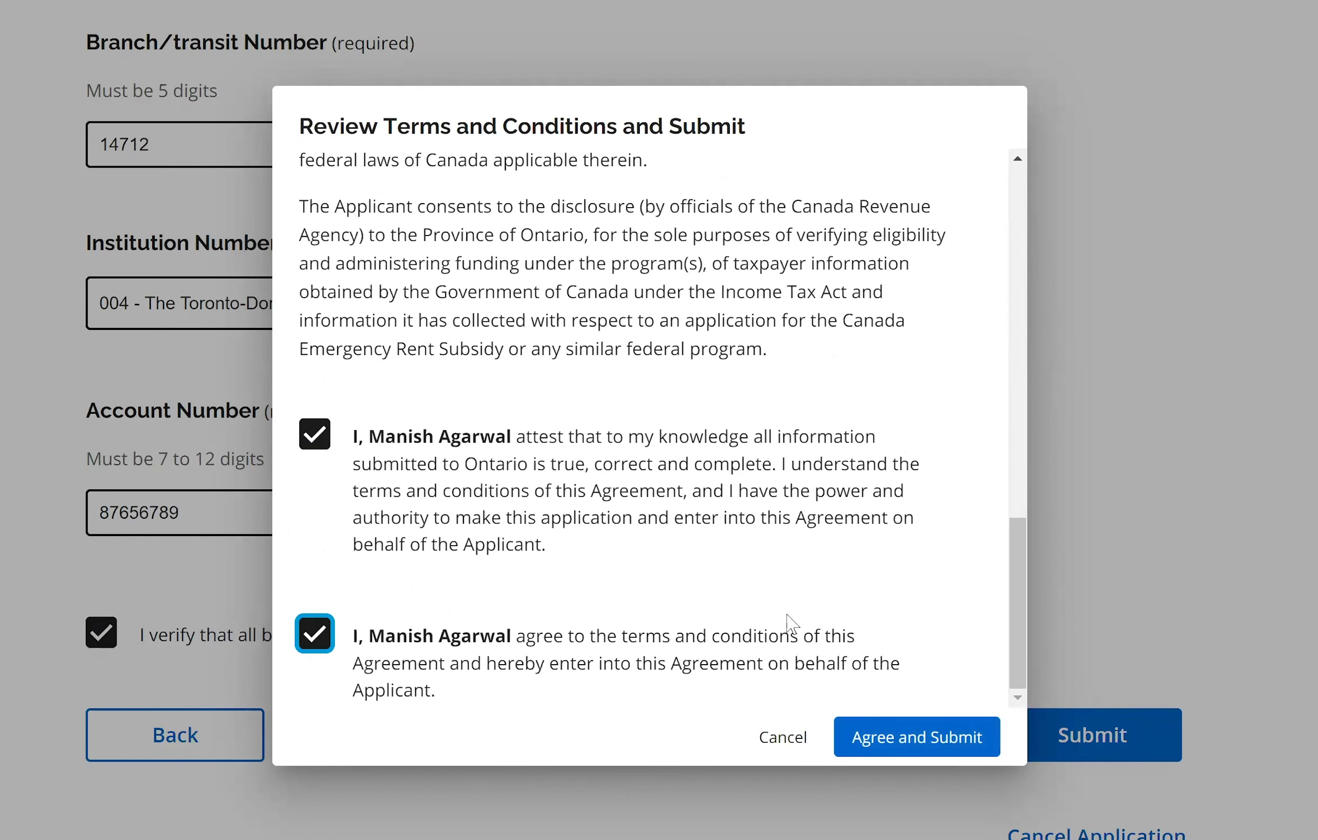
click(886, 740)
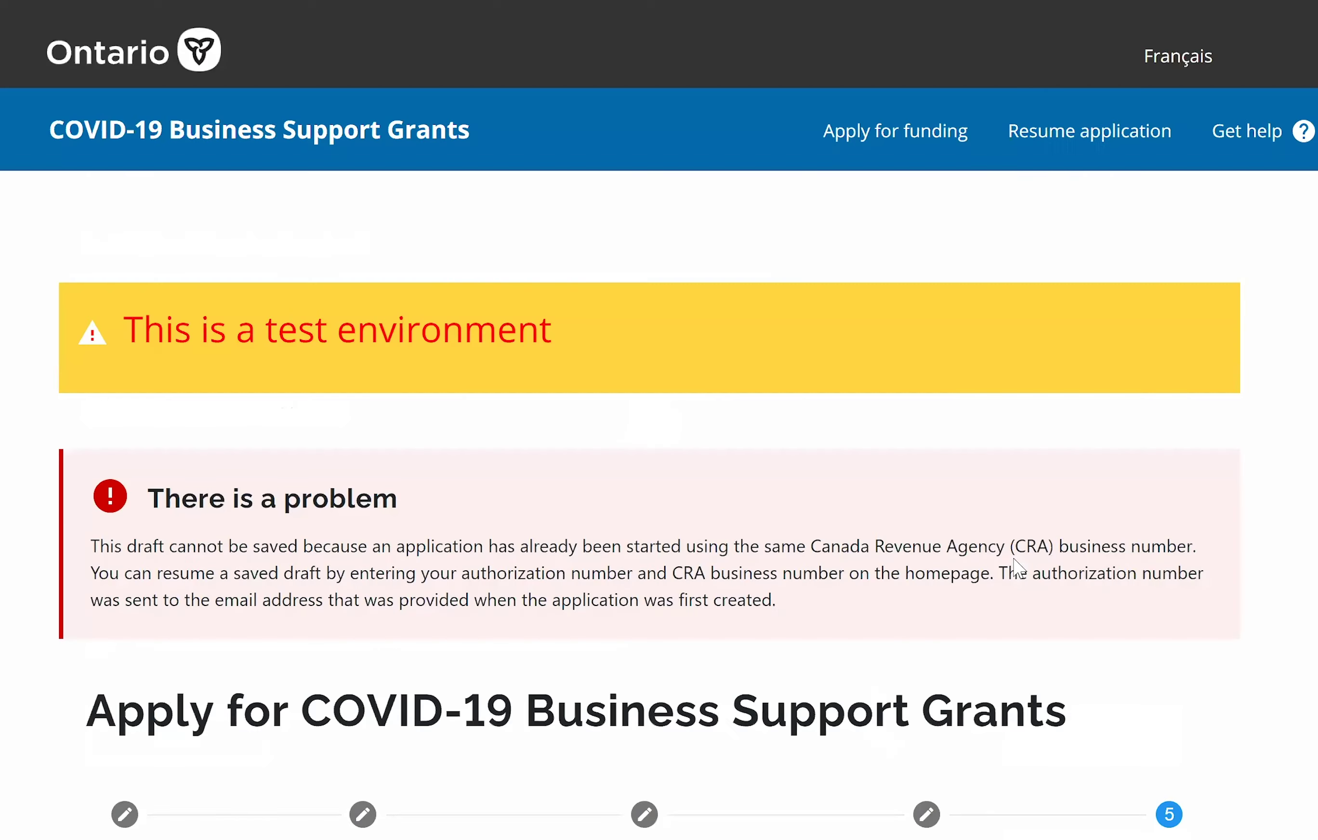
Read the 'There is a problem' error about the existing CRA business number, then return to the bank fields.
scroll(659, 421, down, 3)
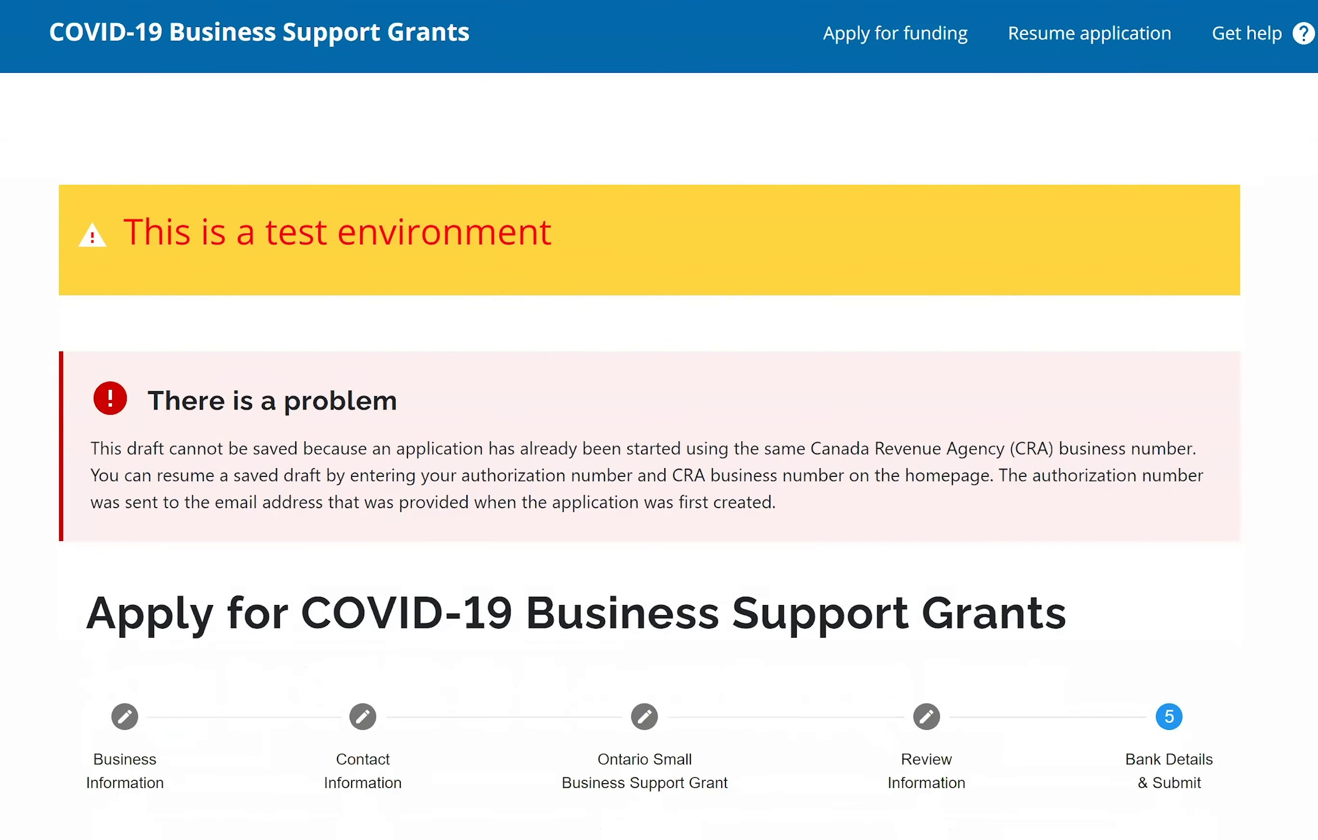
scroll(627, 224, down, 2)
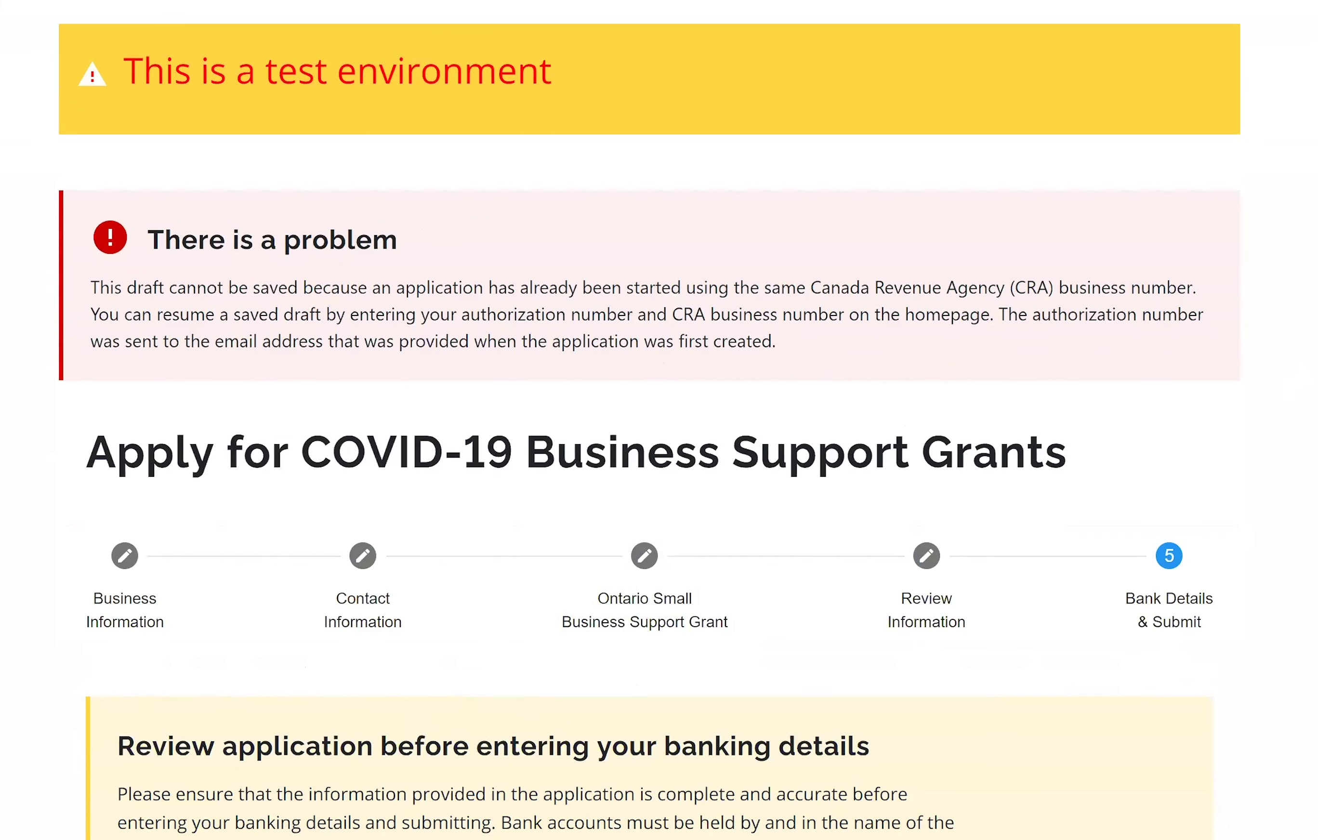
scroll(659, 421, down, 5)
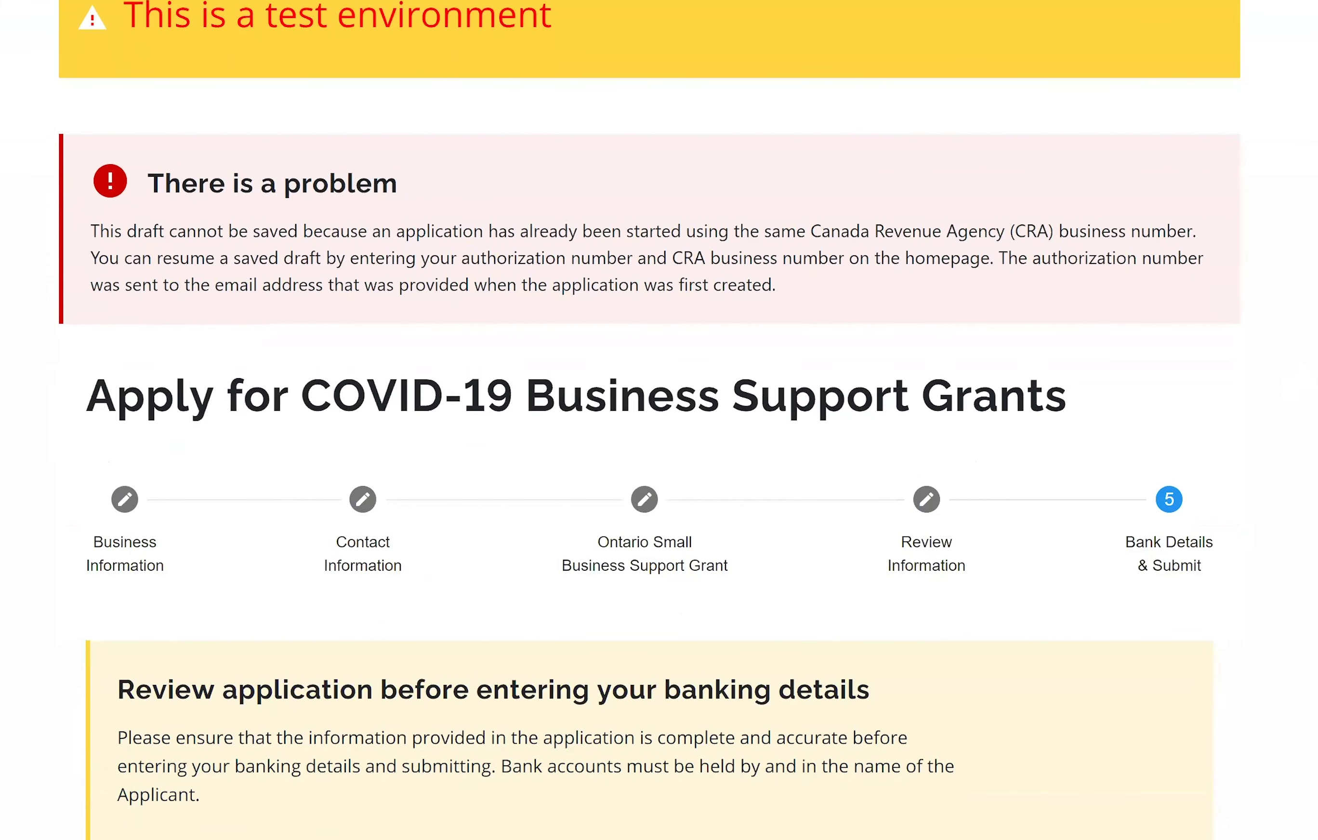
scroll(659, 421, down, 4)
scroll(659, 421, up, 8)
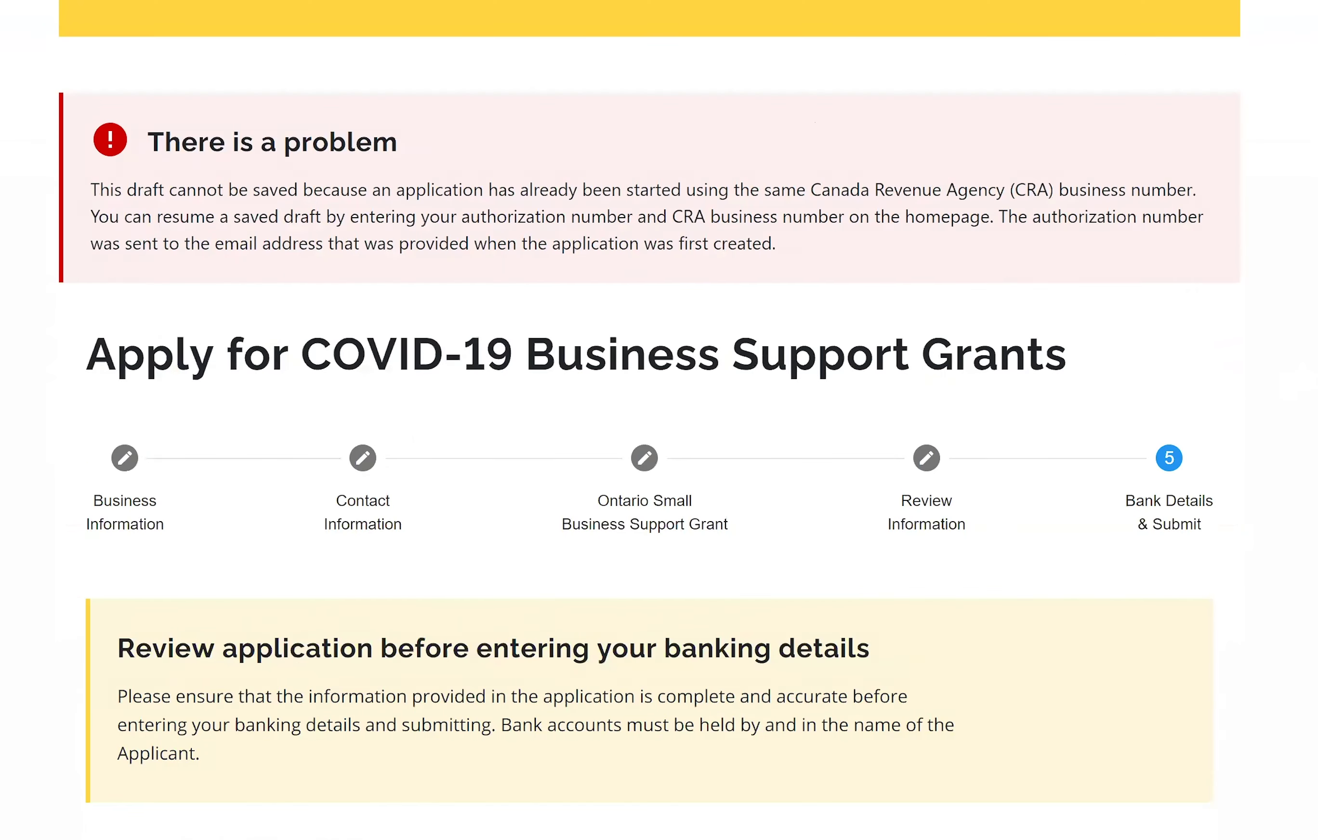
scroll(659, 421, down, 20)
scroll(659, 421, down, 10)
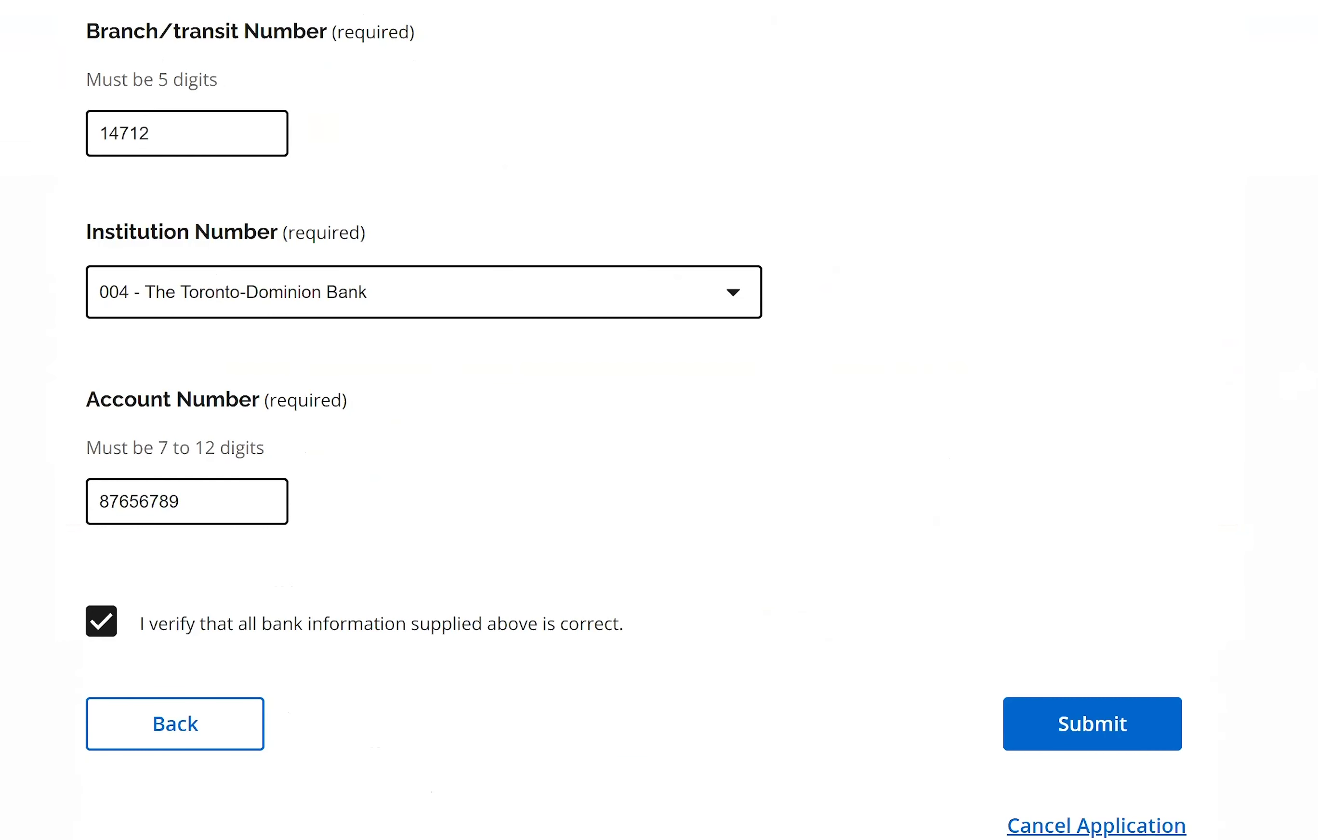